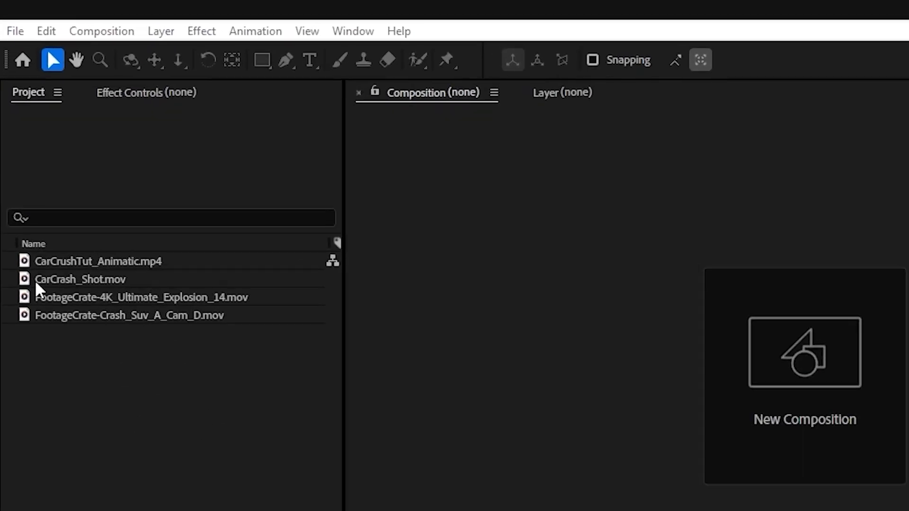
# Open the CarCrash_Shot.mov footage and scrub through it to review the live-action shot.
pyautogui.doubleClick(97, 279)
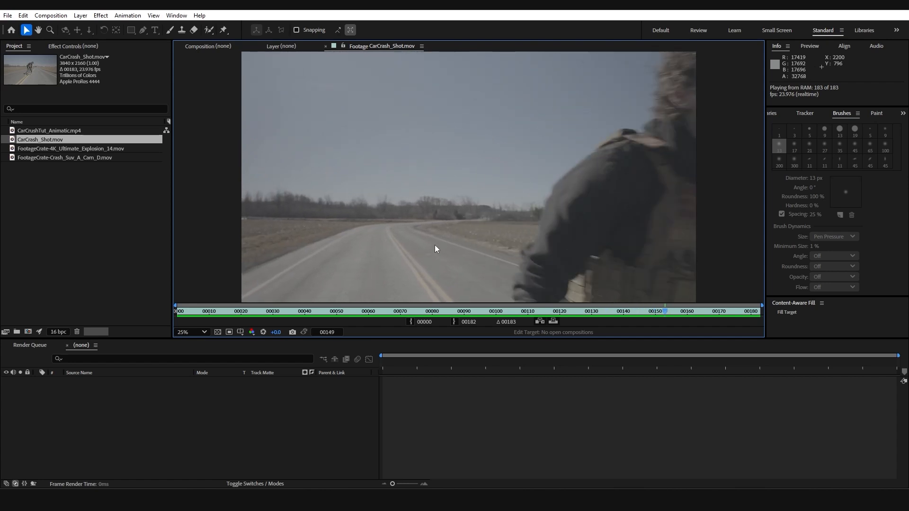
pyautogui.press('space')
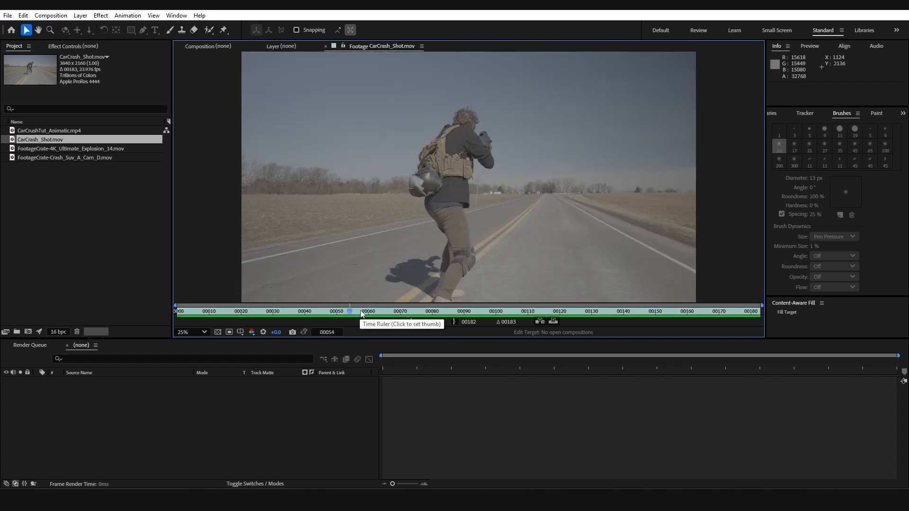
pyautogui.moveTo(361, 314); pyautogui.dragTo(311, 314)
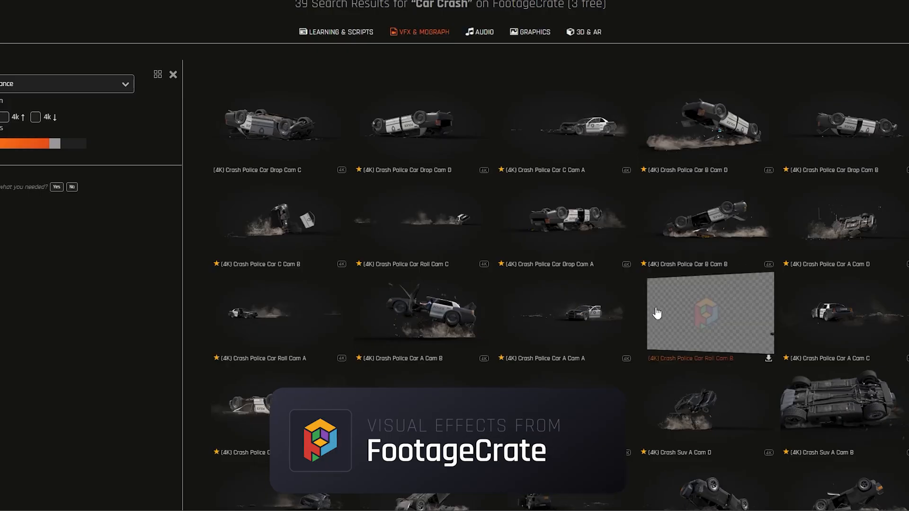
# On the FootageCrate website, browse the car crash effects and open the 4K Crash Suv A Cam D preview.
pyautogui.scroll(-6, 520, 144)
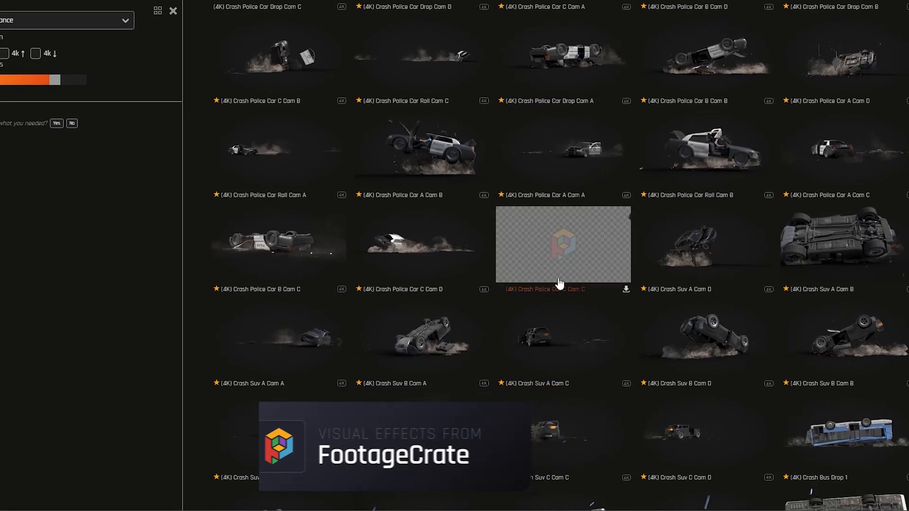
pyautogui.scroll(8, 564, 270)
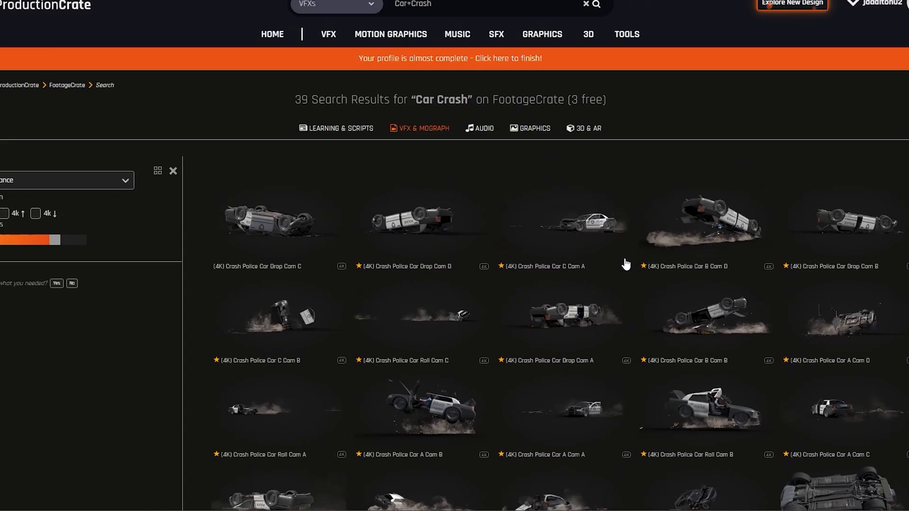
pyautogui.scroll(-2, 581, 201)
pyautogui.scroll(-1, 696, 204)
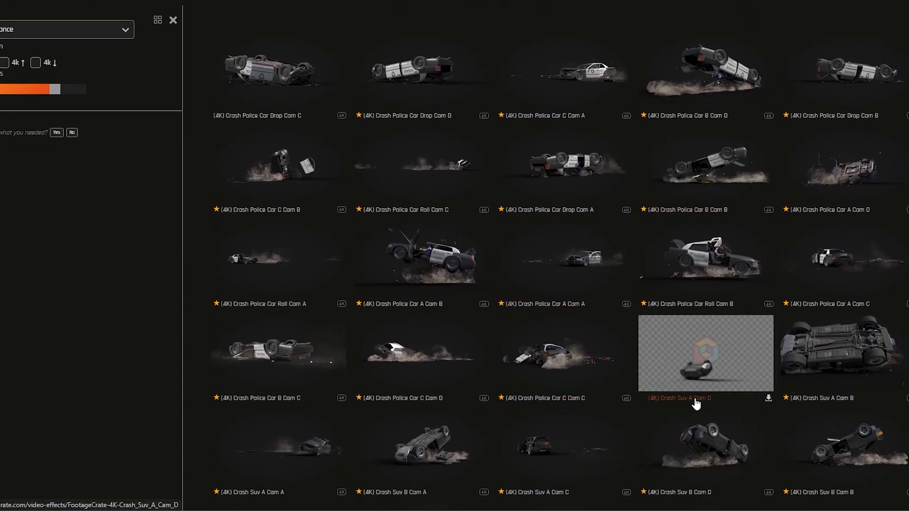
pyautogui.click(728, 367)
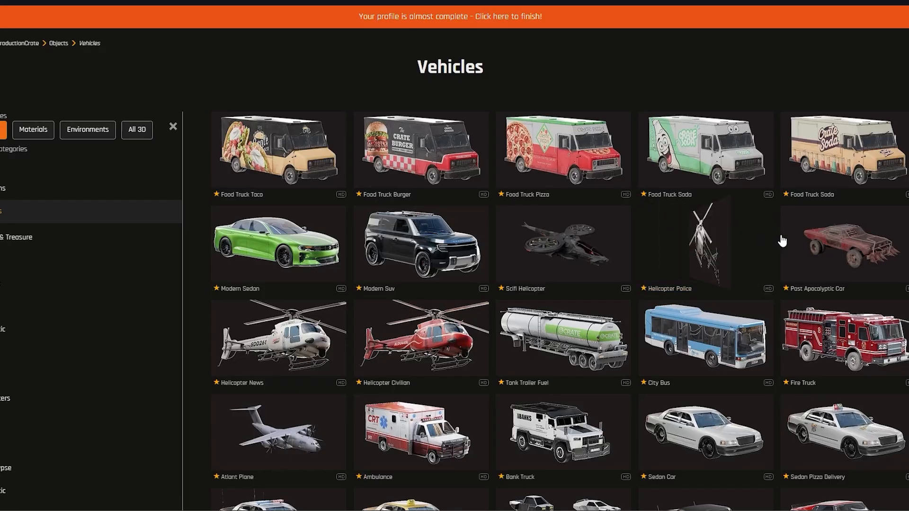
# Browse the 3D vehicle models on the website and choose the Modern Suv.
pyautogui.scroll(-5, 418, 186)
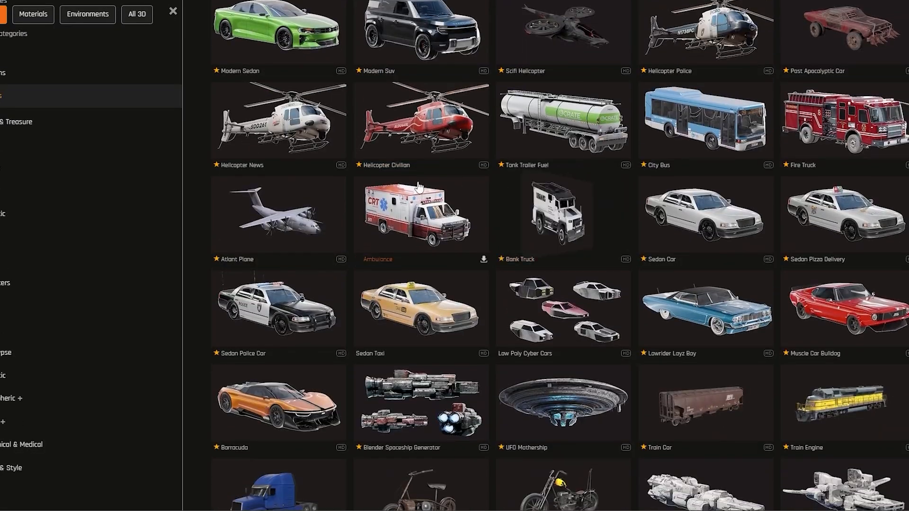
pyautogui.scroll(4, 611, 287)
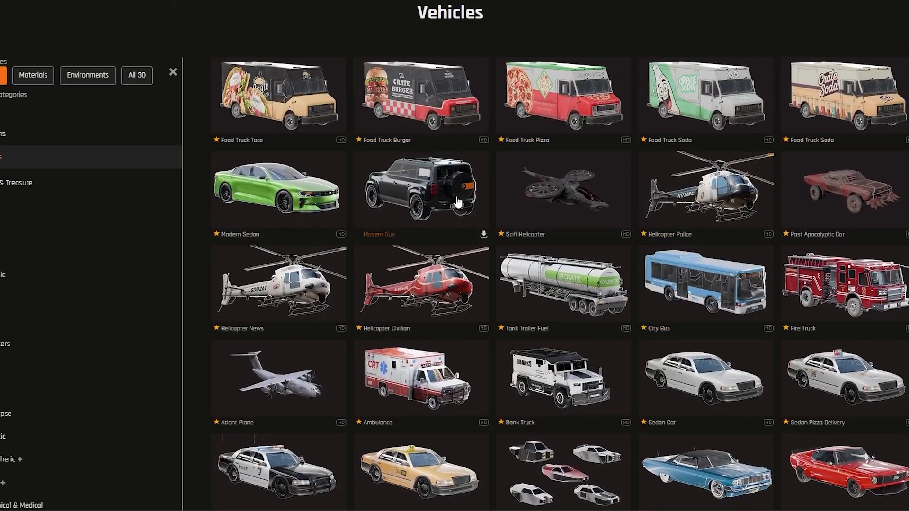
pyautogui.click(424, 204)
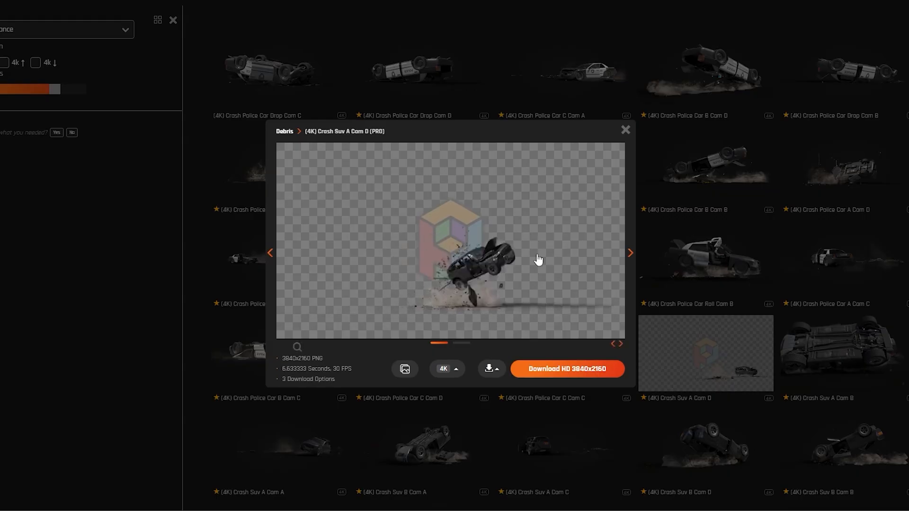
# In After Effects, open CarCrushTut_Animatic.mp4 and play through it to examine the timing of the car flip.
pyautogui.doubleClick(1, 102)
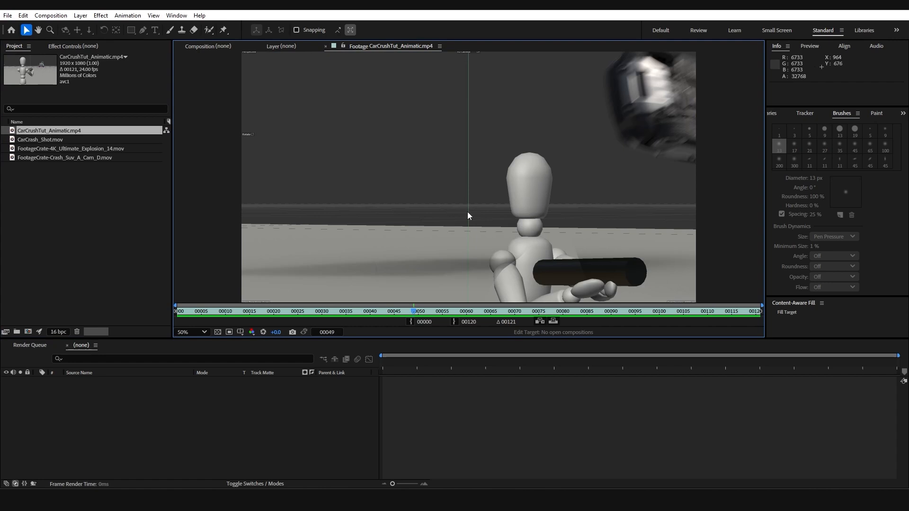
pyautogui.click(178, 310)
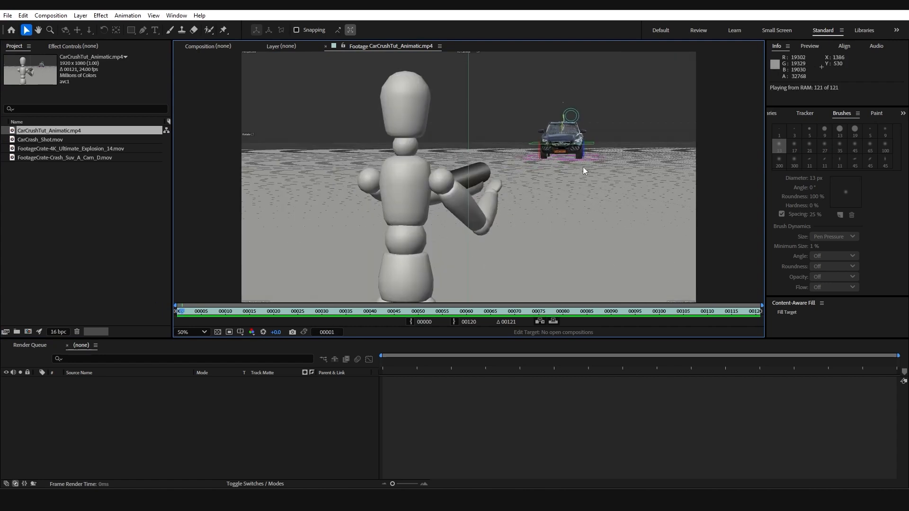
pyautogui.press('space')
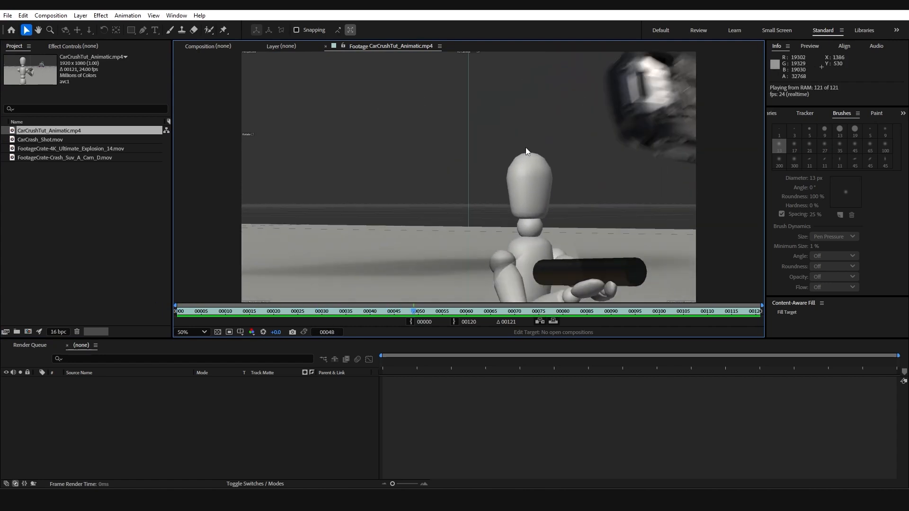
pyautogui.moveTo(213, 313); pyautogui.dragTo(662, 311)
pyautogui.press('space')
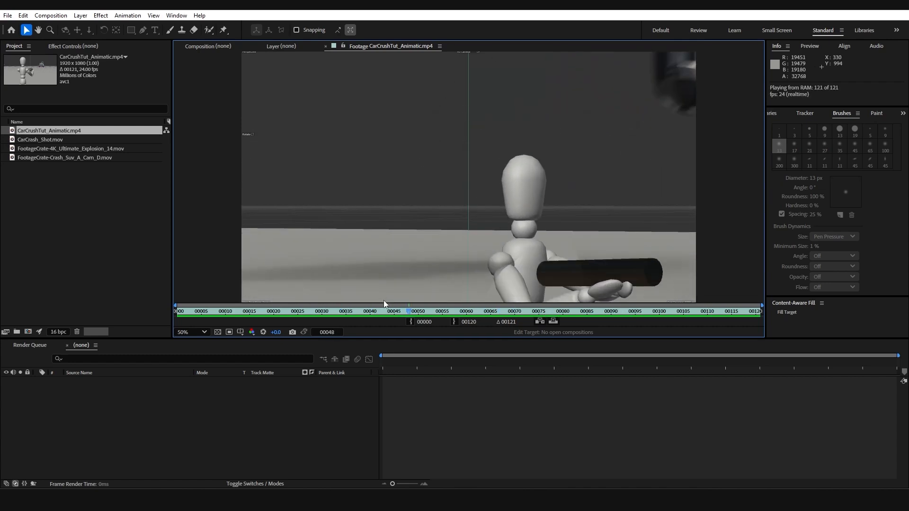
pyautogui.press('space')
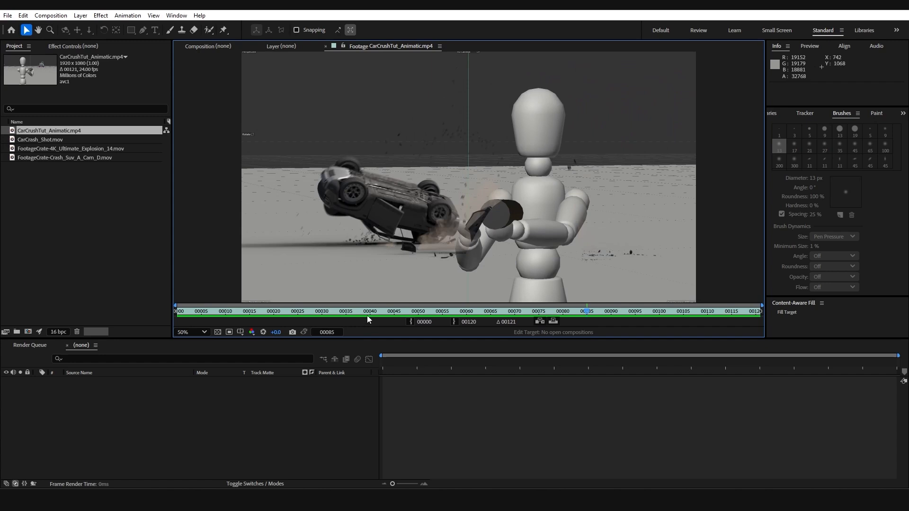
pyautogui.click(369, 315)
pyautogui.moveTo(369, 315); pyautogui.dragTo(633, 310)
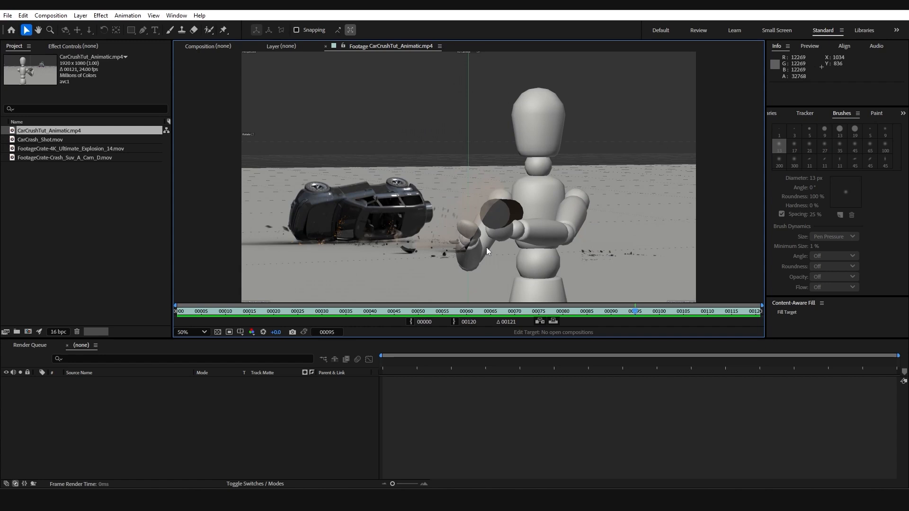
# Review the FootageCrate-Crash_Suv_A_Cam_D.mov clip, and play through the CarCrash_Shot.mov footage to compare it.
pyautogui.doubleClick(64, 157)
pyautogui.moveTo(284, 312); pyautogui.dragTo(416, 319)
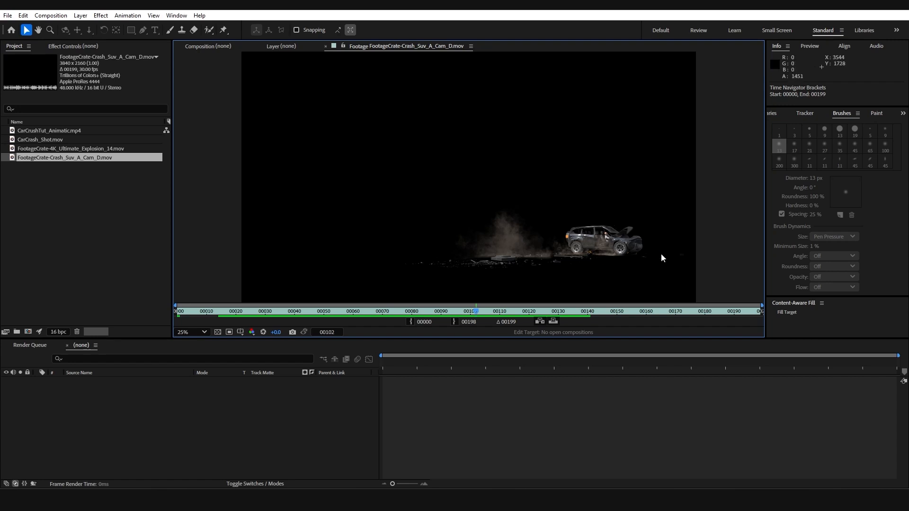
pyautogui.moveTo(228, 311); pyautogui.dragTo(374, 307)
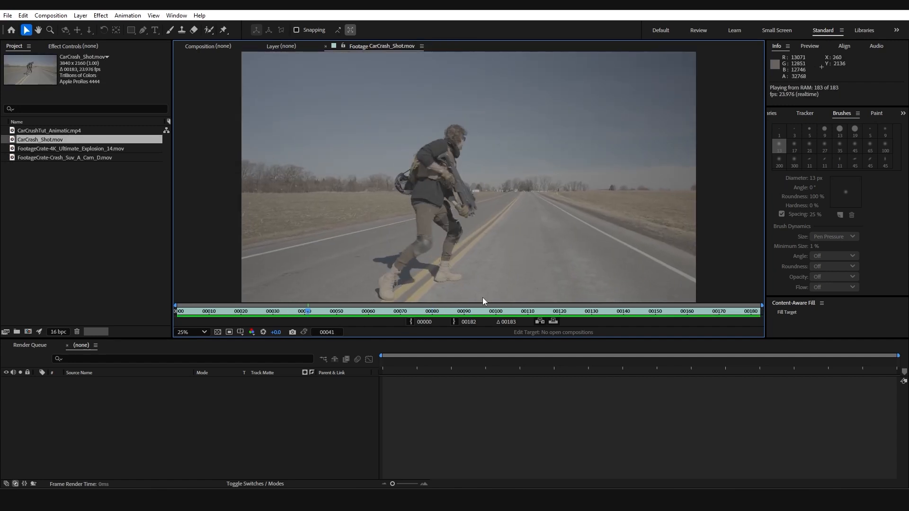
pyautogui.moveTo(406, 316); pyautogui.dragTo(322, 311)
pyautogui.press('space')
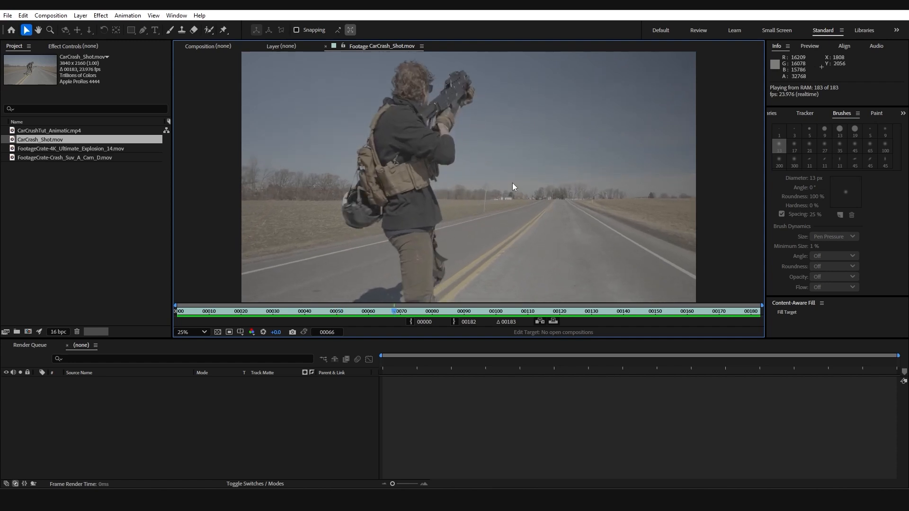
pyautogui.press('space')
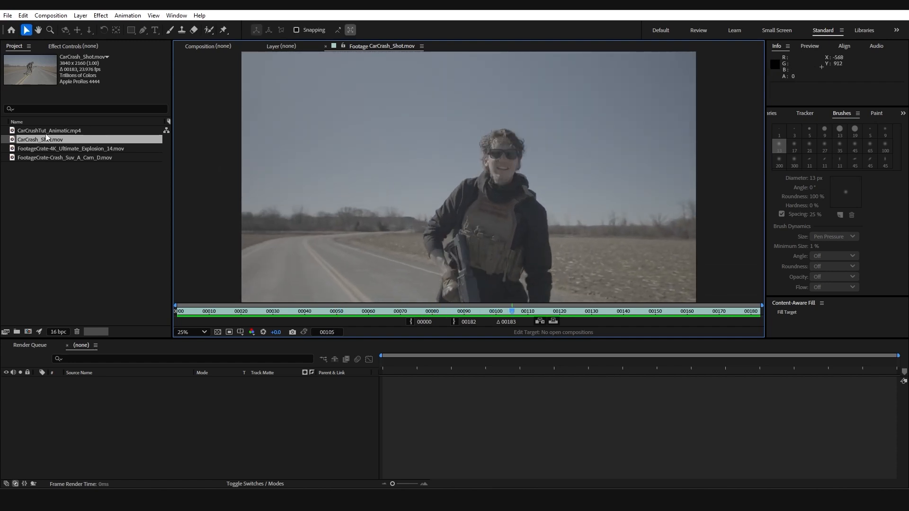
# Create a composition from CarCrash_Shot.mov and scrub through the camera move to frame 71.
pyautogui.click(30, 332)
pyautogui.scroll(-1, 561, 185)
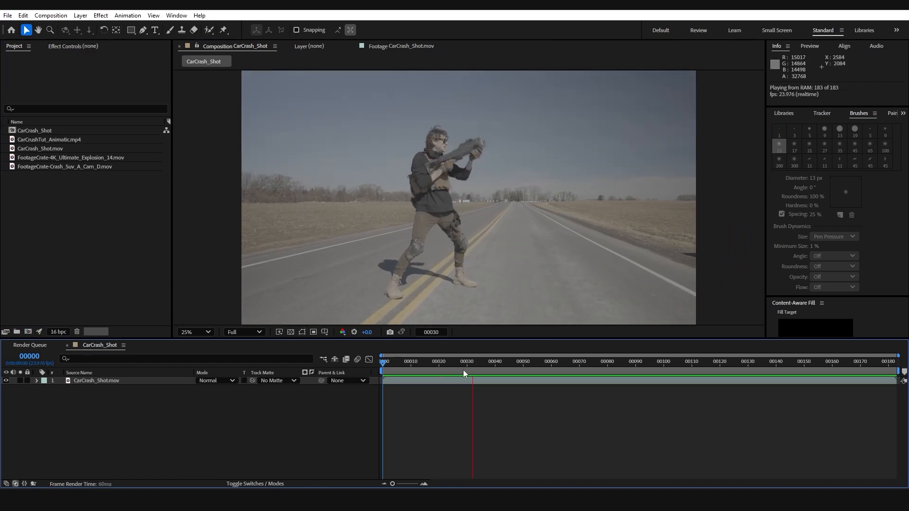
pyautogui.moveTo(478, 369); pyautogui.dragTo(523, 371)
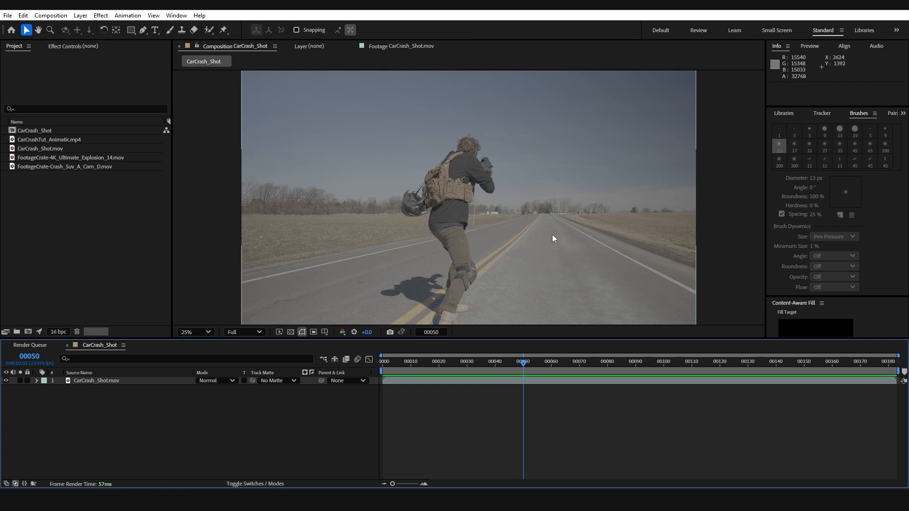
pyautogui.press('space')
pyautogui.click(509, 368)
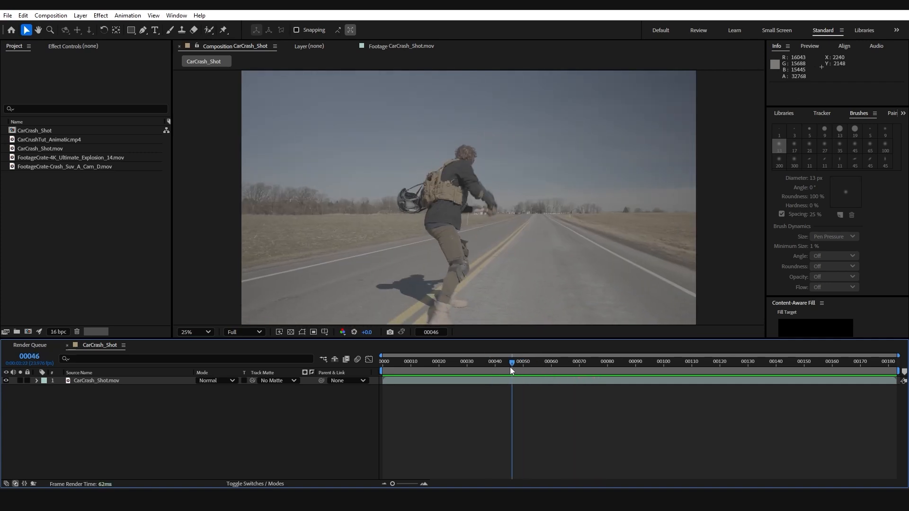
pyautogui.moveTo(509, 368); pyautogui.dragTo(526, 382)
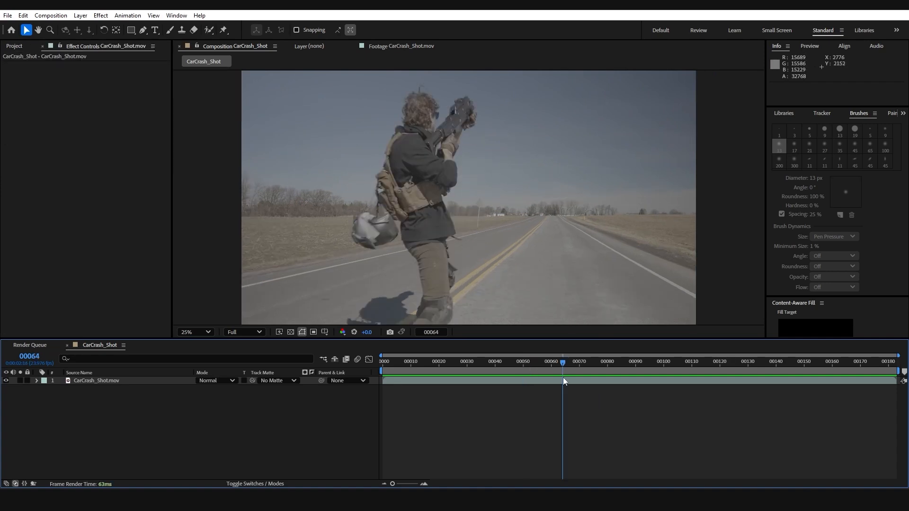
pyautogui.moveTo(564, 377); pyautogui.dragTo(582, 378)
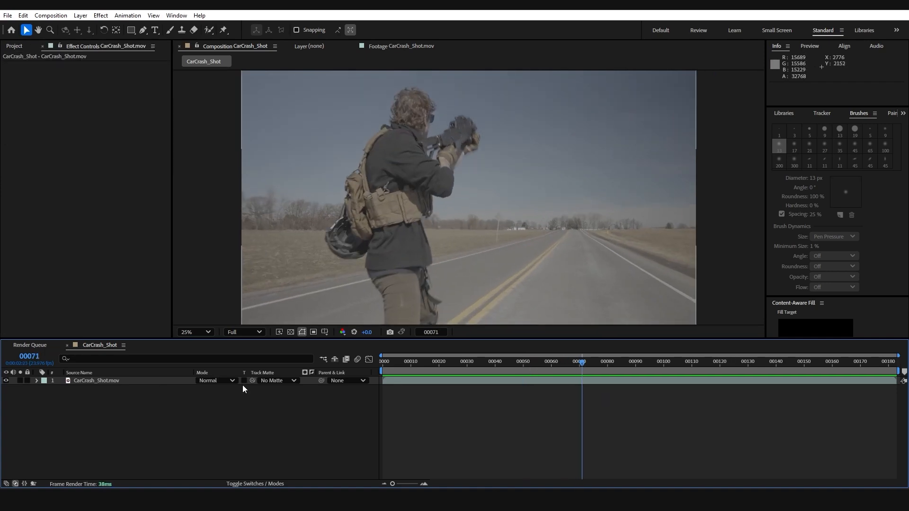
# Apply the Mocha AE effect to the CarCrash_Shot.mov layer.
pyautogui.click(118, 381)
pyautogui.hotkey('ctrl', 'space')
pyautogui.write('moch')
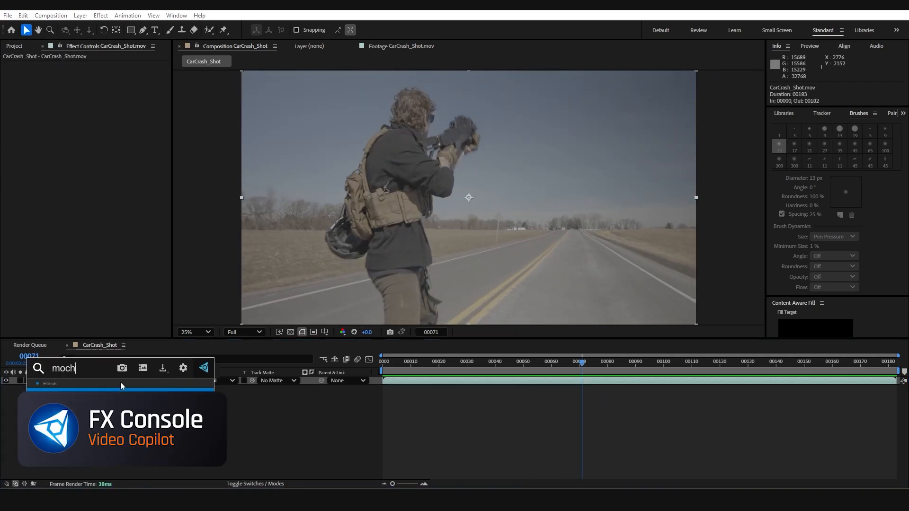
pyautogui.write('a')
pyautogui.press('Return')
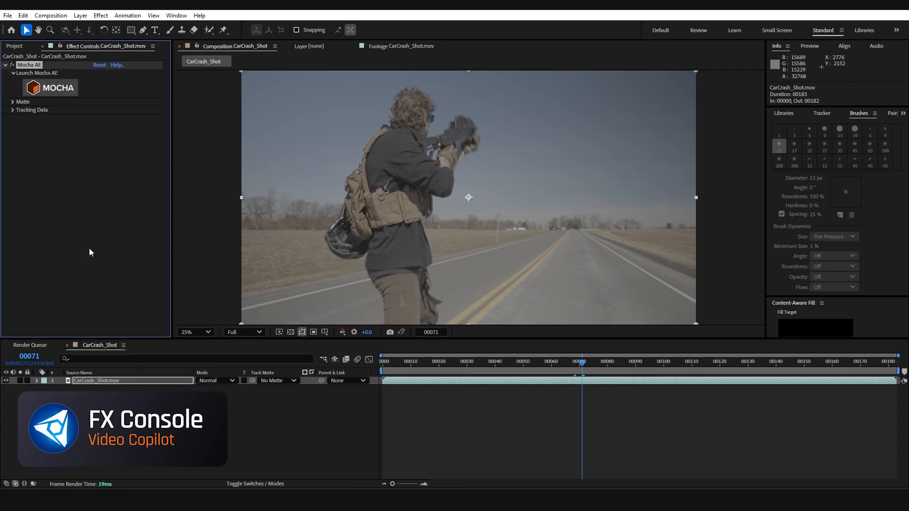
# Launch Mocha AE from the effect, dismiss its welcome screen and go to frame 0.
pyautogui.click(67, 91)
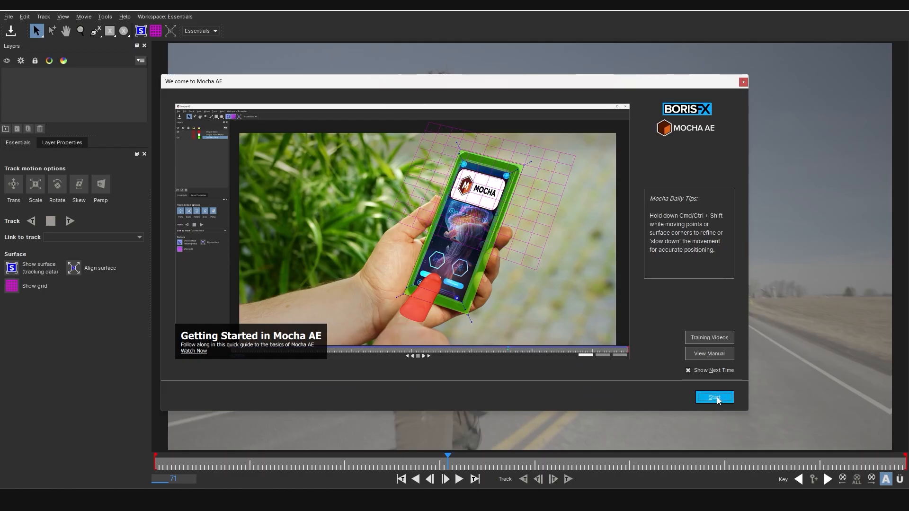
pyautogui.click(714, 397)
pyautogui.moveTo(447, 461); pyautogui.dragTo(134, 453)
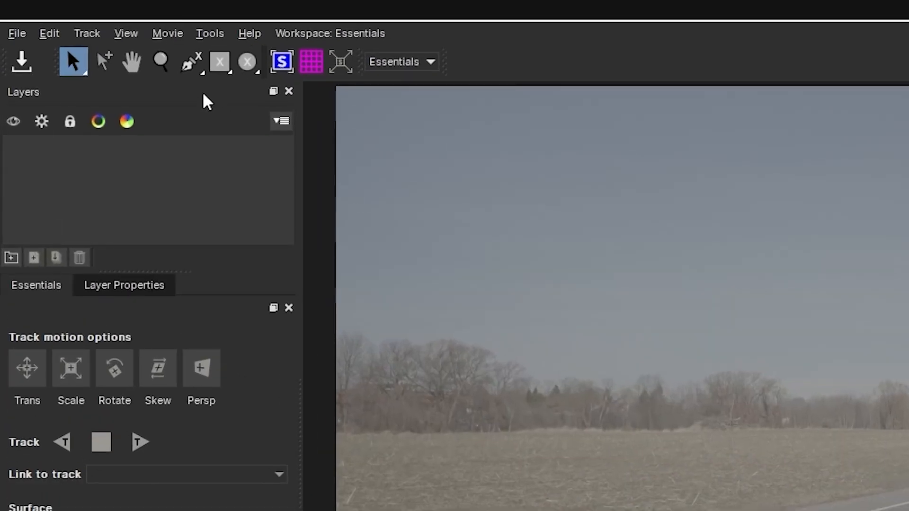
# Draw a four-point spline around the distant right edge of the road and track it forward with translation, scale, rotation and skew.
pyautogui.click(96, 31)
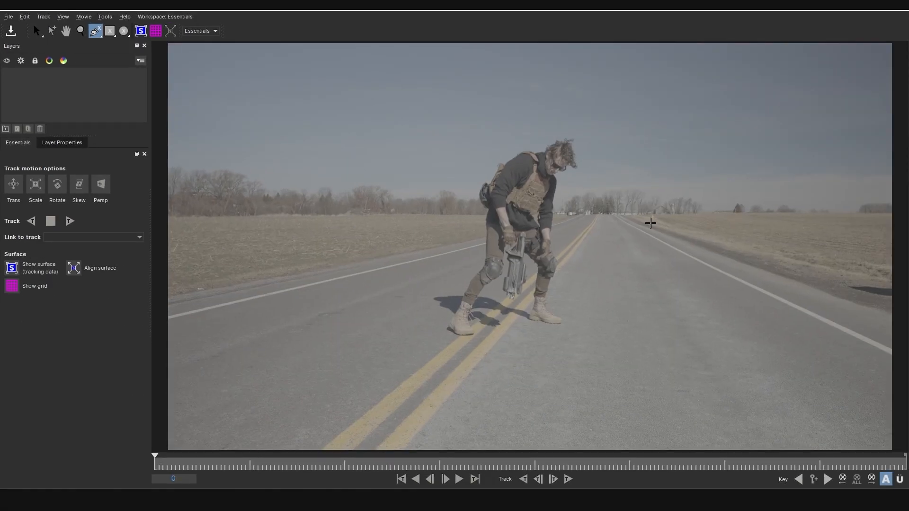
pyautogui.click(640, 216)
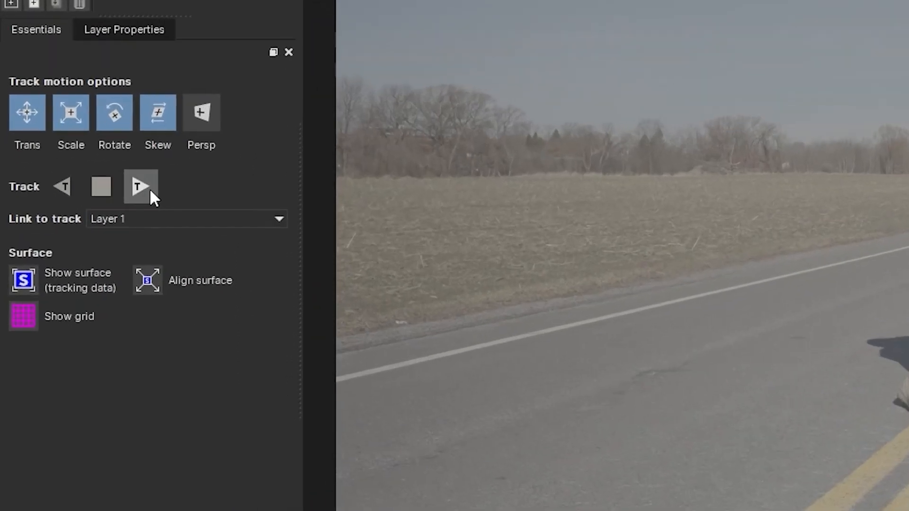
pyautogui.click(149, 189)
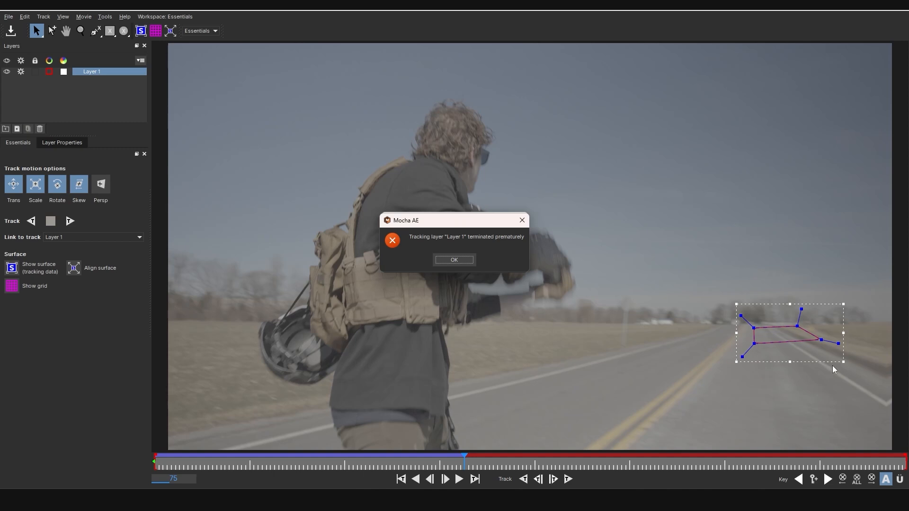
pyautogui.click(458, 261)
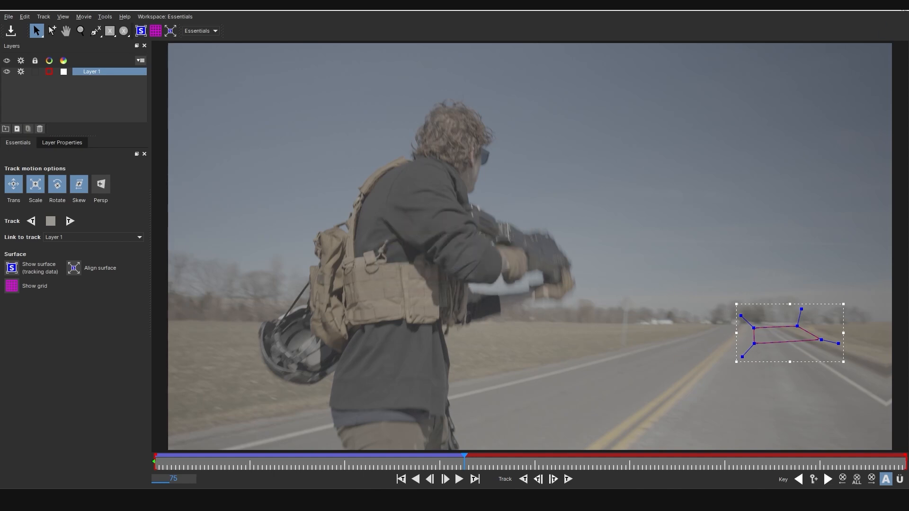
# Close Mocha AE and save the tracking project.
pyautogui.click(898, 6)
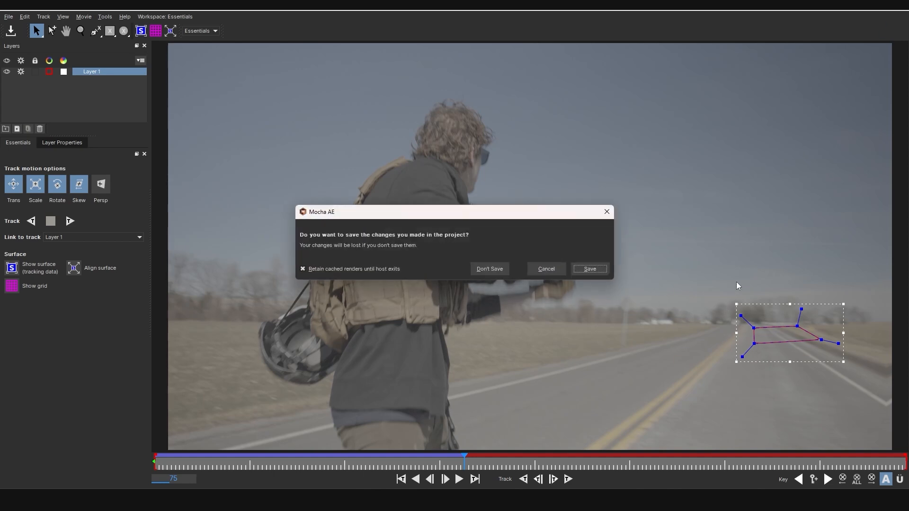
pyautogui.click(601, 271)
# Add a new null object to the CarCrash_Shot composition.
pyautogui.click(78, 14)
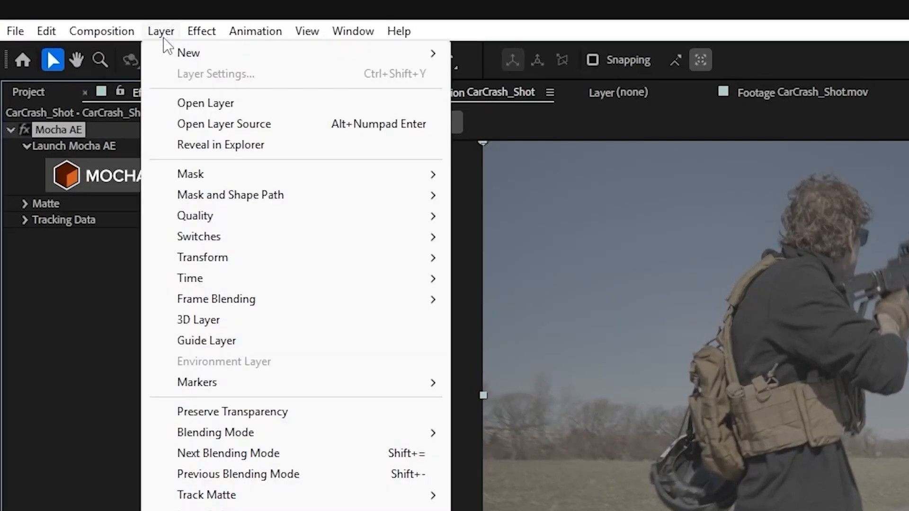
pyautogui.moveTo(214, 54)
pyautogui.click(539, 136)
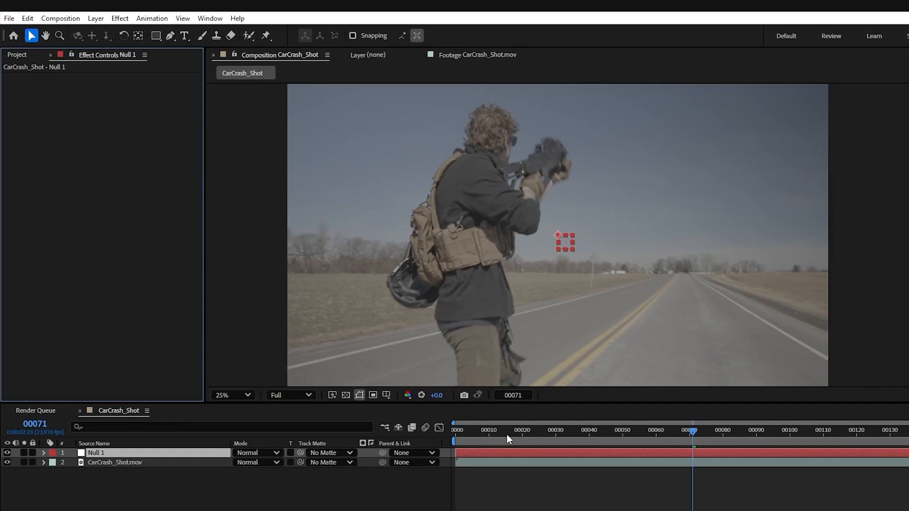
# Create track data in the Mocha AE effect on the CarCrash_Shot.mov layer.
pyautogui.click(108, 462)
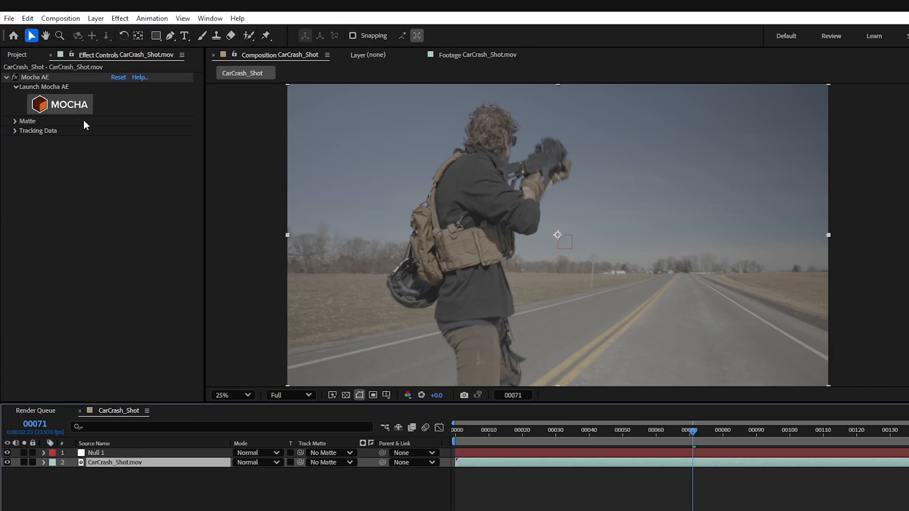
pyautogui.click(15, 130)
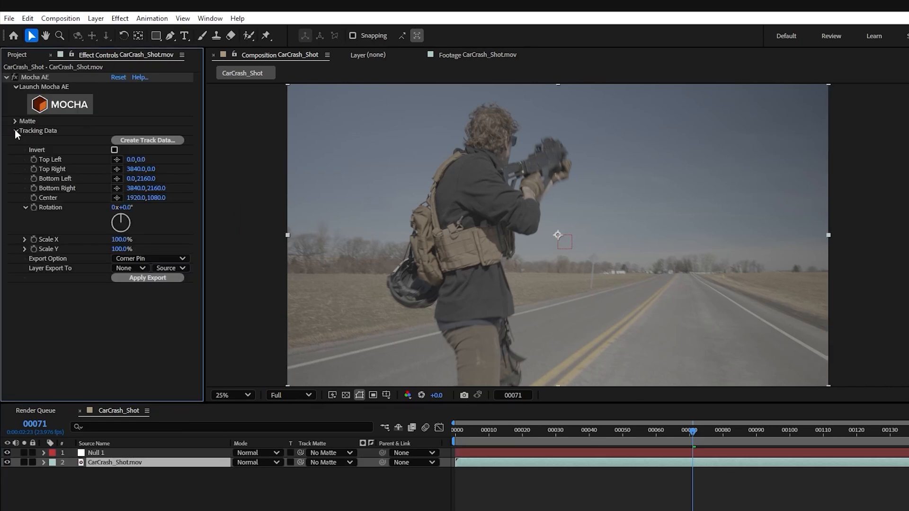
pyautogui.click(169, 141)
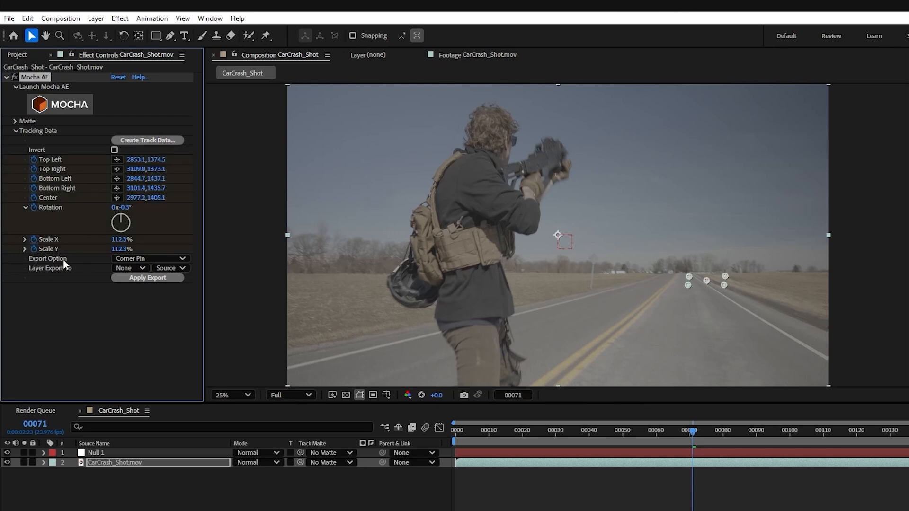
# Export the Mocha tracking data as Transform and apply it to the Null 1 layer.
pyautogui.click(154, 257)
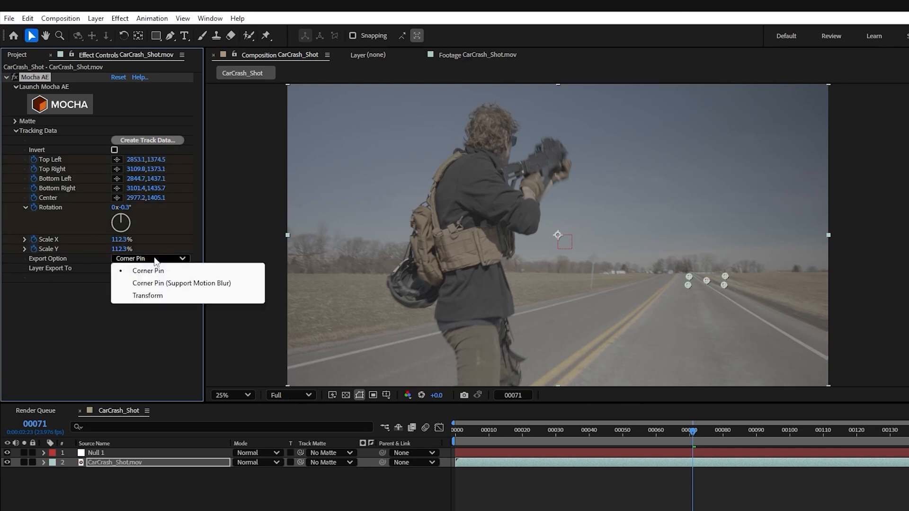
pyautogui.click(157, 297)
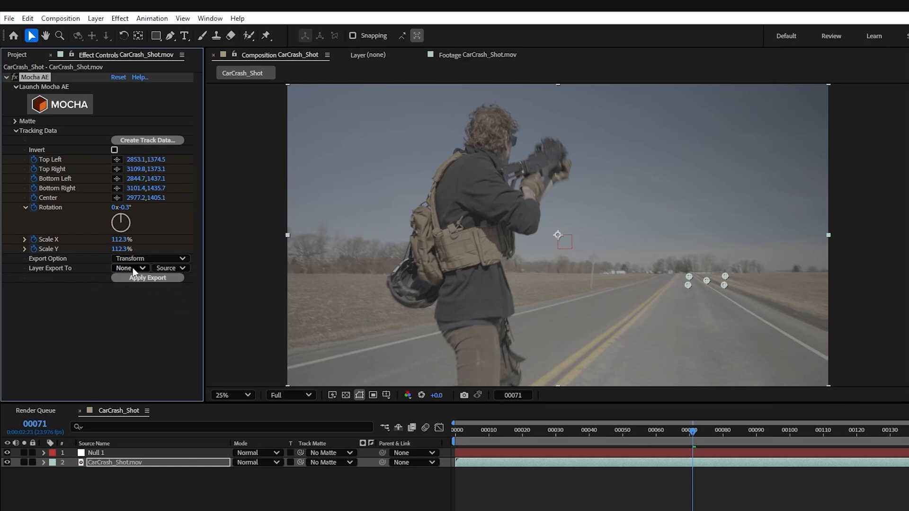
pyautogui.click(132, 268)
pyautogui.click(156, 298)
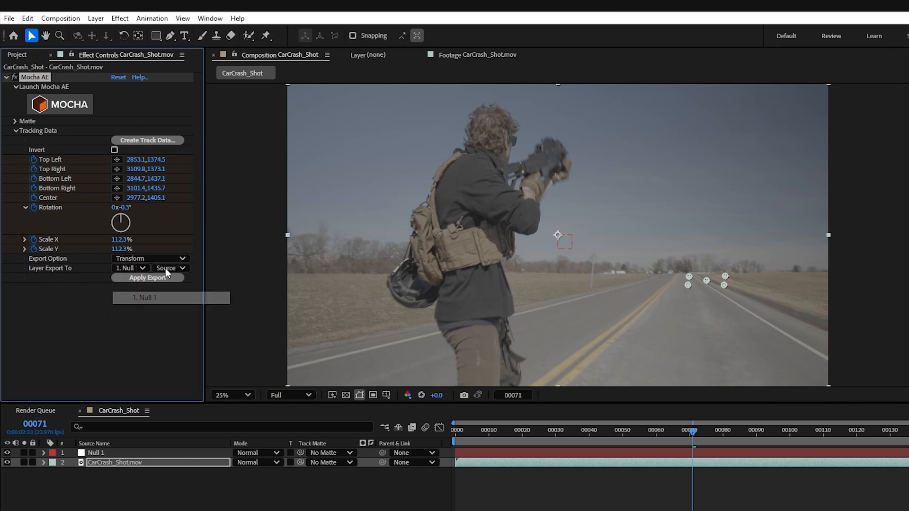
pyautogui.click(157, 278)
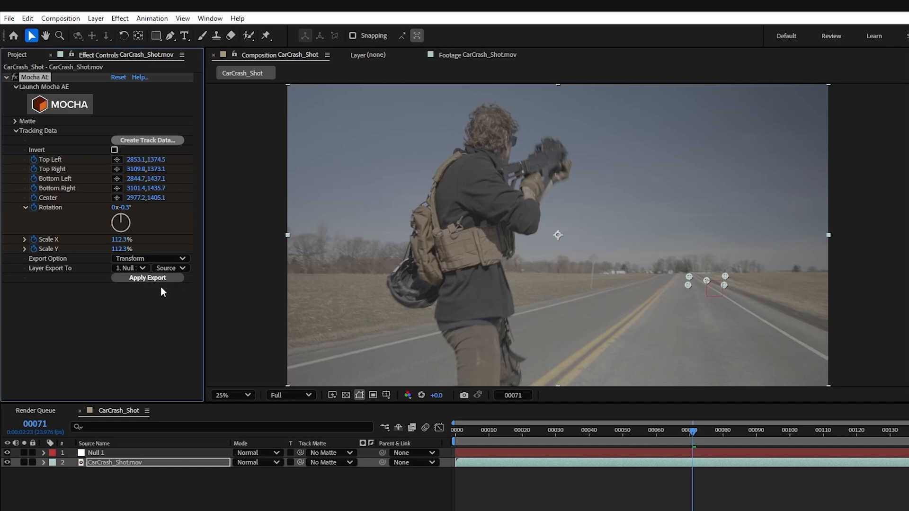
# Delete all of Null 1's position, scale and rotation keyframes after frame 75.
pyautogui.scroll(2, 284, 331)
pyautogui.moveTo(492, 431); pyautogui.dragTo(707, 436)
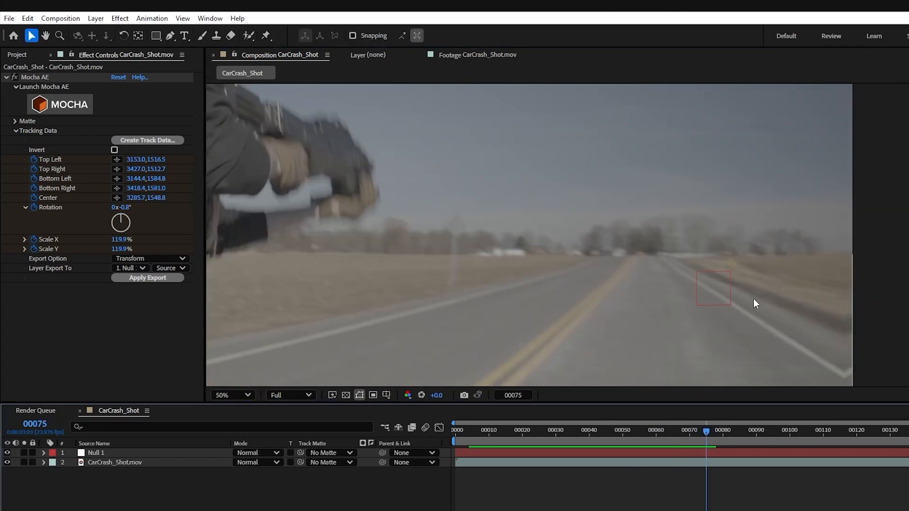
pyautogui.click(114, 454)
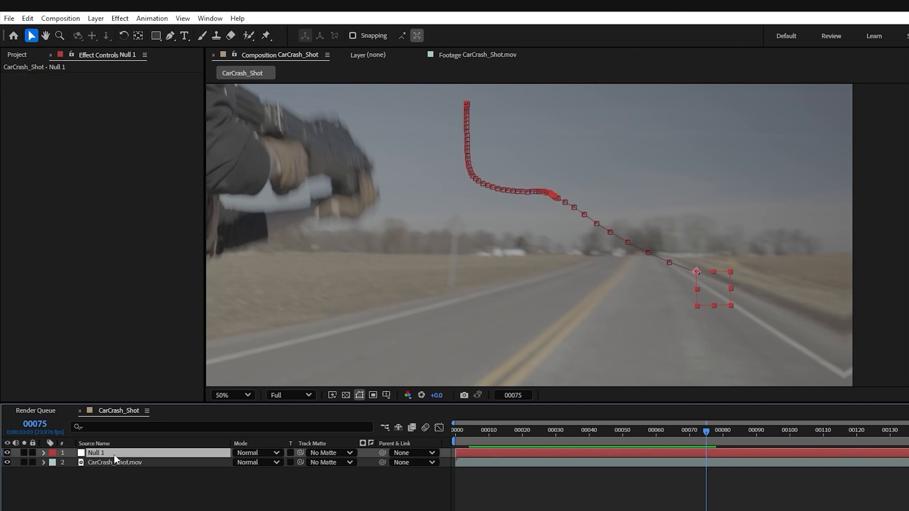
pyautogui.press('u')
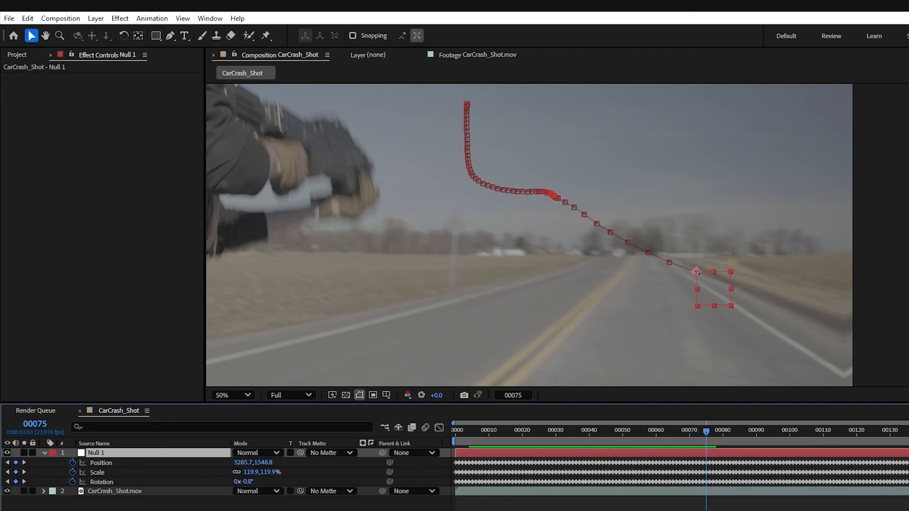
pyautogui.moveTo(904, 457); pyautogui.dragTo(708, 490)
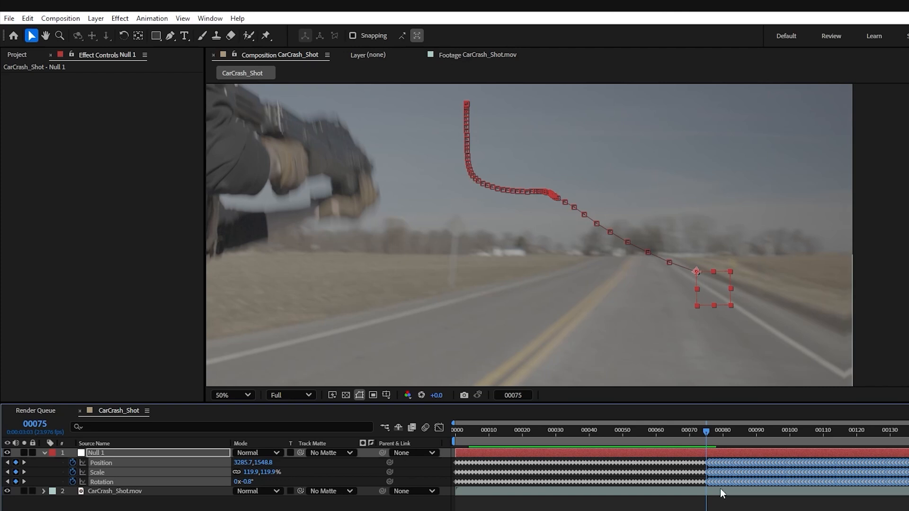
pyautogui.press('Delete')
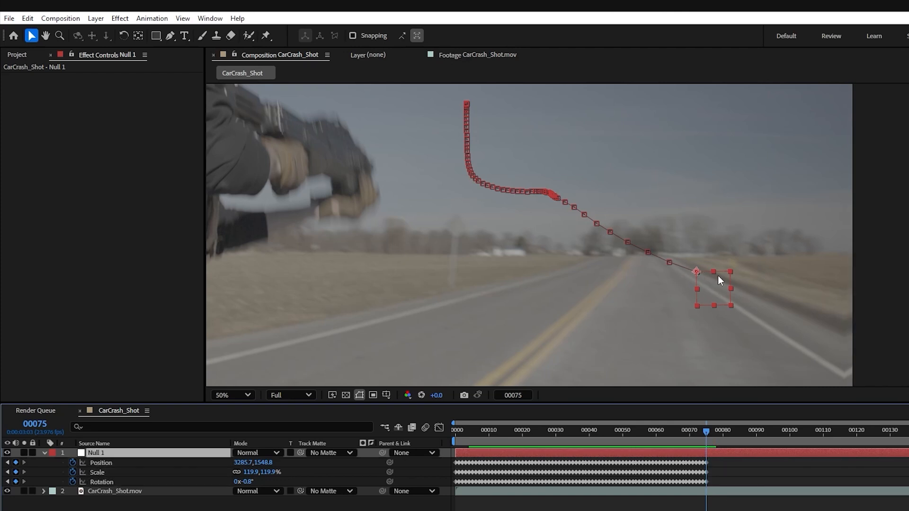
# Keyframe Null 1's position by hand from frame 76 to 78 so it keeps following the road's right edge line.
pyautogui.moveTo(717, 279); pyautogui.dragTo(610, 269, button='middle')
pyautogui.press('pageup')
pyautogui.press('pagedown')
pyautogui.press('pageup')
pyautogui.press('pagedown')
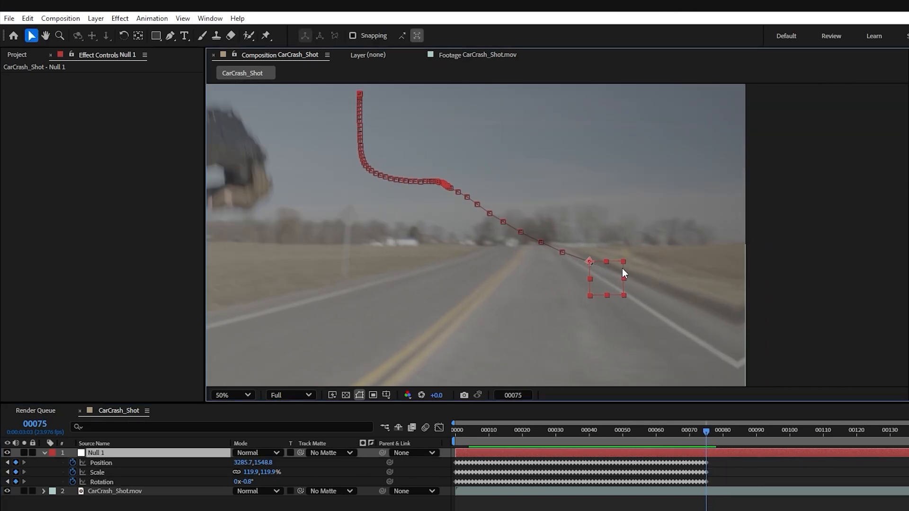
pyautogui.moveTo(622, 267); pyautogui.dragTo(607, 244, button='middle')
pyautogui.press('pagedown')
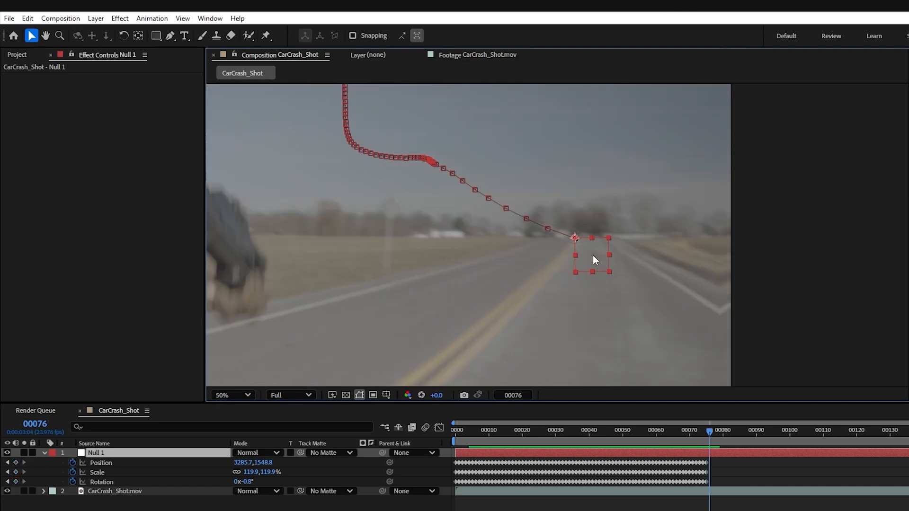
pyautogui.moveTo(593, 255); pyautogui.dragTo(728, 277)
pyautogui.press('pageup')
pyautogui.press('pagedown')
pyautogui.press('pagedown')
pyautogui.moveTo(553, 209); pyautogui.dragTo(564, 222, button='middle')
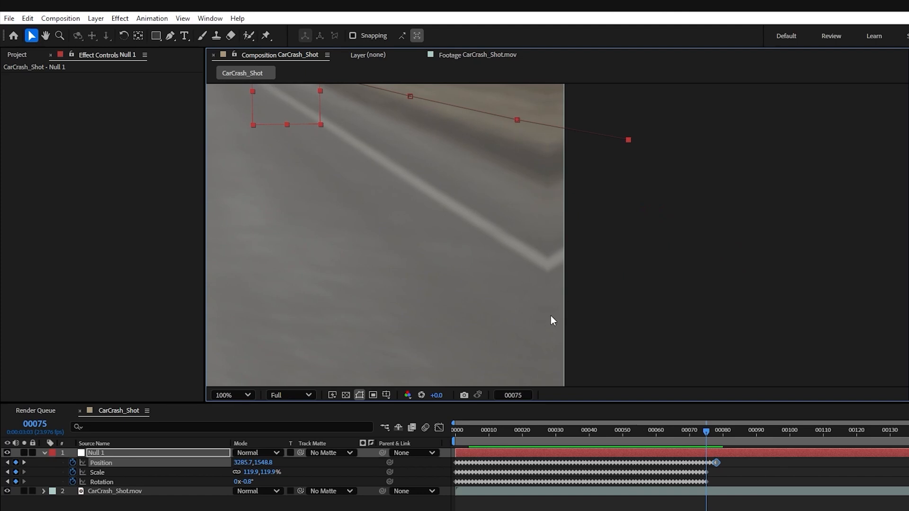
# Step through frames 75 to 78 to check Null 1's motion path against the road.
pyautogui.scroll(-4, 550, 316)
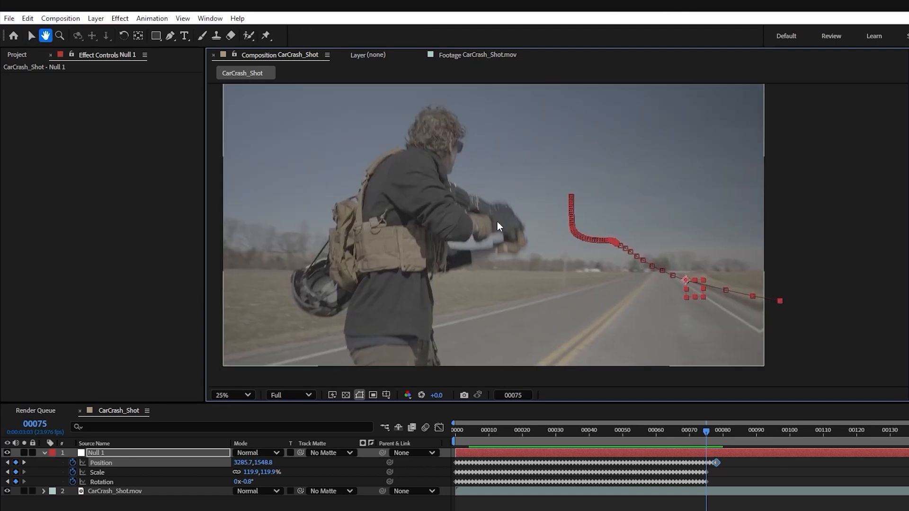
pyautogui.scroll(2, 564, 285)
pyautogui.moveTo(648, 290); pyautogui.dragTo(324, 213, button='middle')
pyautogui.press('pagedown')
pyautogui.press('pagedown')
pyautogui.press('pagedown')
pyautogui.scroll(-2, 479, 226)
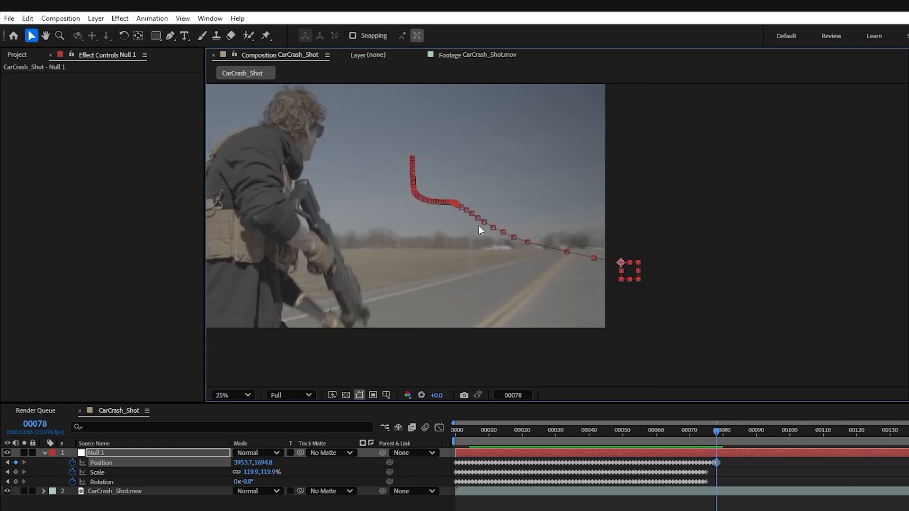
pyautogui.moveTo(435, 171); pyautogui.dragTo(566, 211, button='middle')
pyautogui.scroll(2, 805, 279)
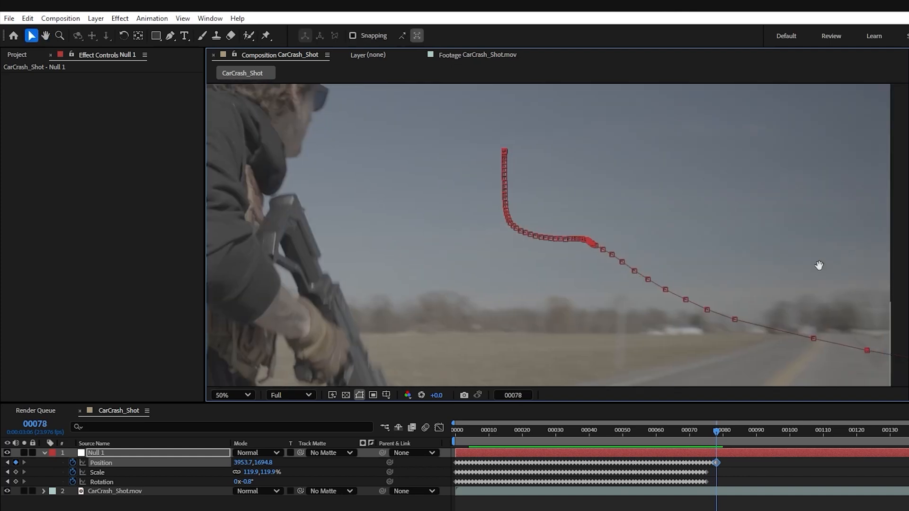
pyautogui.moveTo(819, 264); pyautogui.dragTo(597, 193, button='middle')
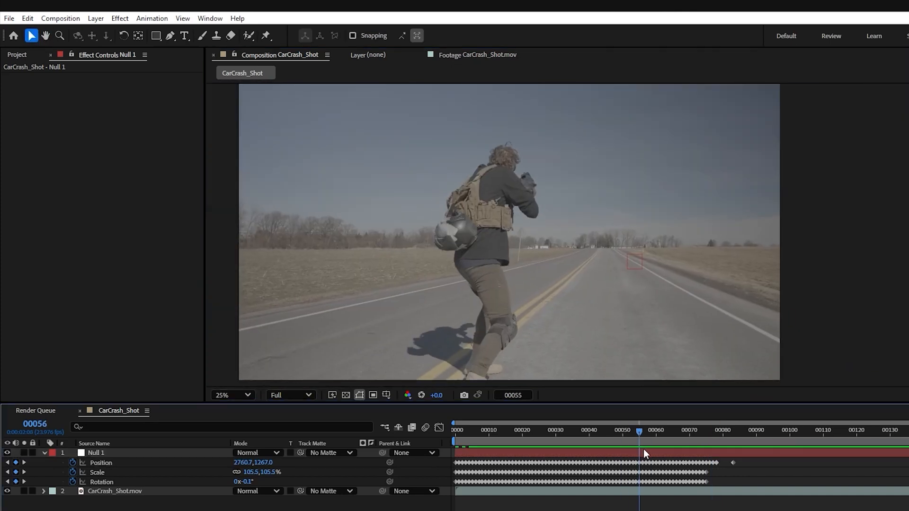
# Go to frame 51 and queue that single frame of the composition for saving as an image file.
pyautogui.moveTo(643, 449)
pyautogui.mouseDown()
pyautogui.moveTo(711, 451)
pyautogui.moveTo(626, 447)
pyautogui.mouseUp()
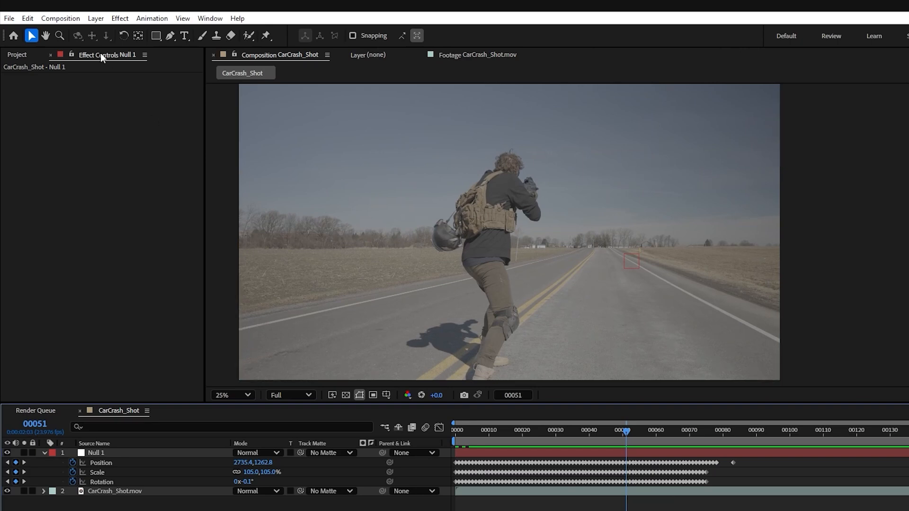
pyautogui.click(72, 19)
pyautogui.moveTo(113, 161)
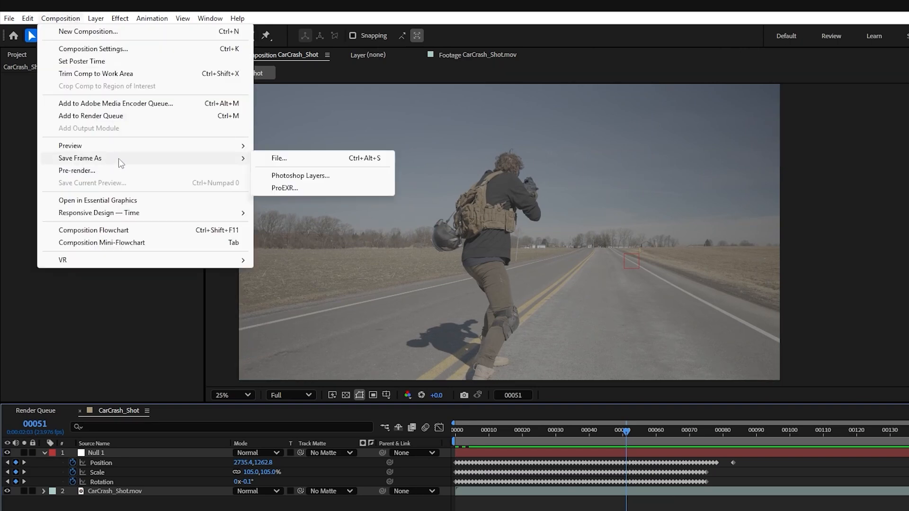
pyautogui.click(300, 159)
# Set the queued frame's output format to PNG Sequence.
pyautogui.click(94, 480)
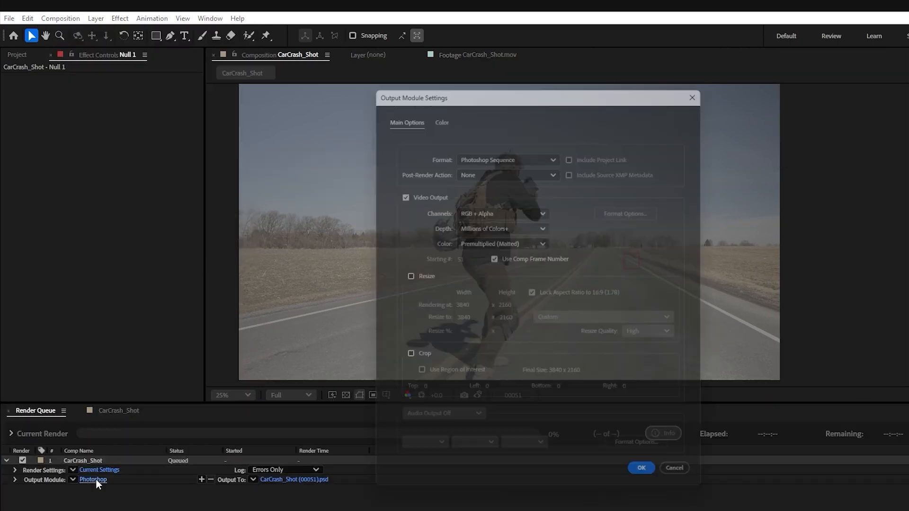
pyautogui.click(491, 152)
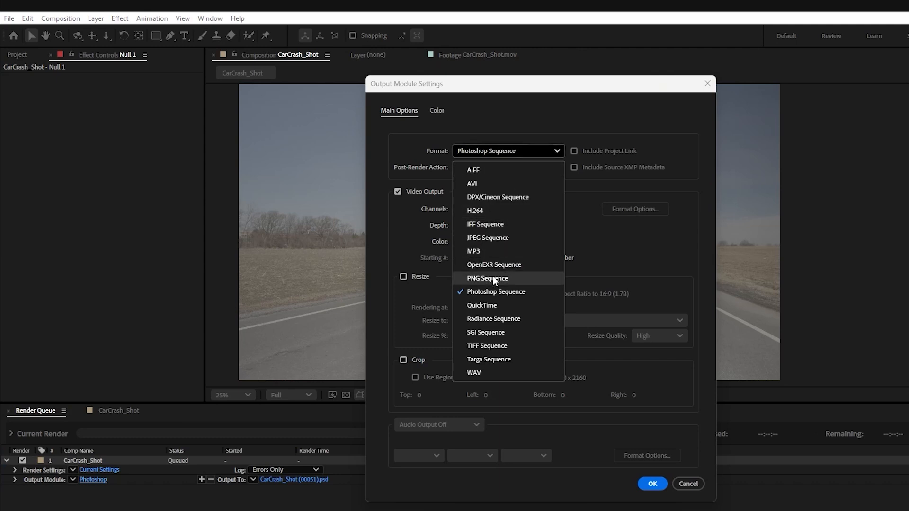
pyautogui.click(487, 278)
pyautogui.click(653, 484)
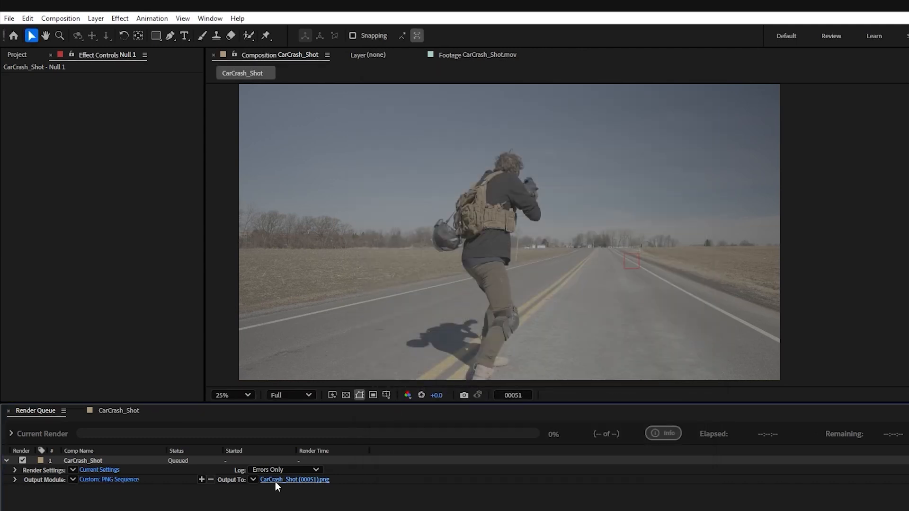
# Name the output file Backplate in the Footage folder and render the frame.
pyautogui.click(280, 480)
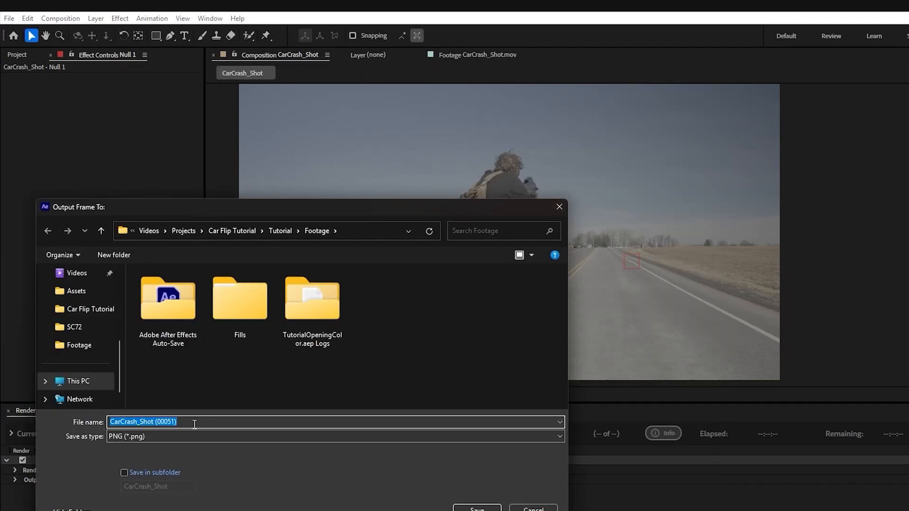
pyautogui.write('Backplate')
pyautogui.press('Return')
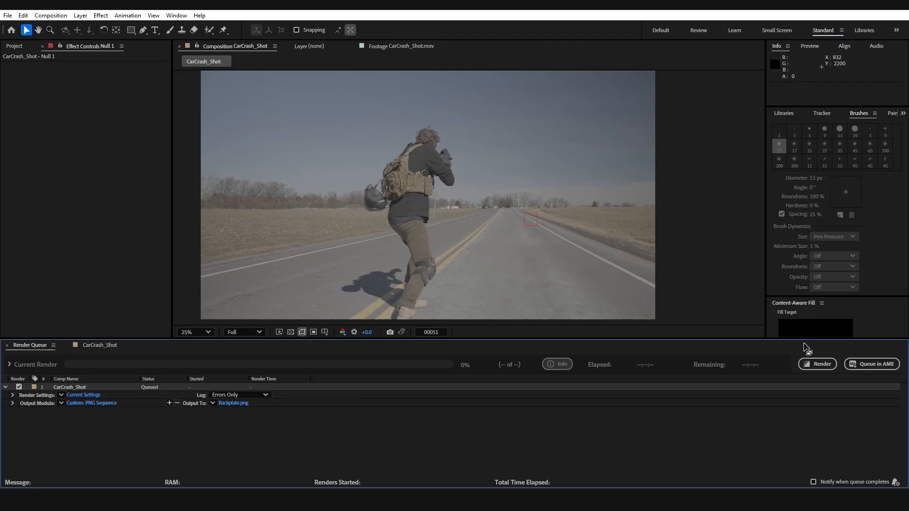
pyautogui.click(818, 363)
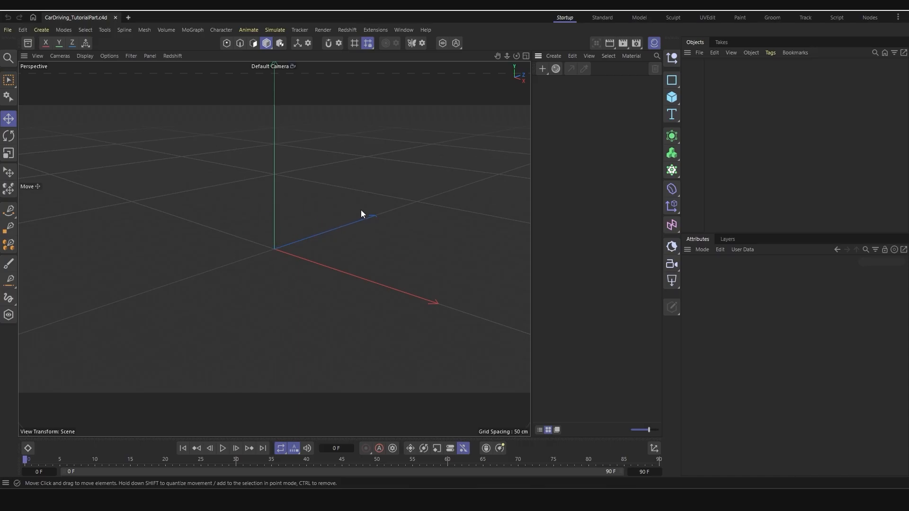
# Switch to Cinema 4D and add a Background object to the CarDriving_TutorialPart.c4d scene.
pyautogui.hotkey('shift', 'c')
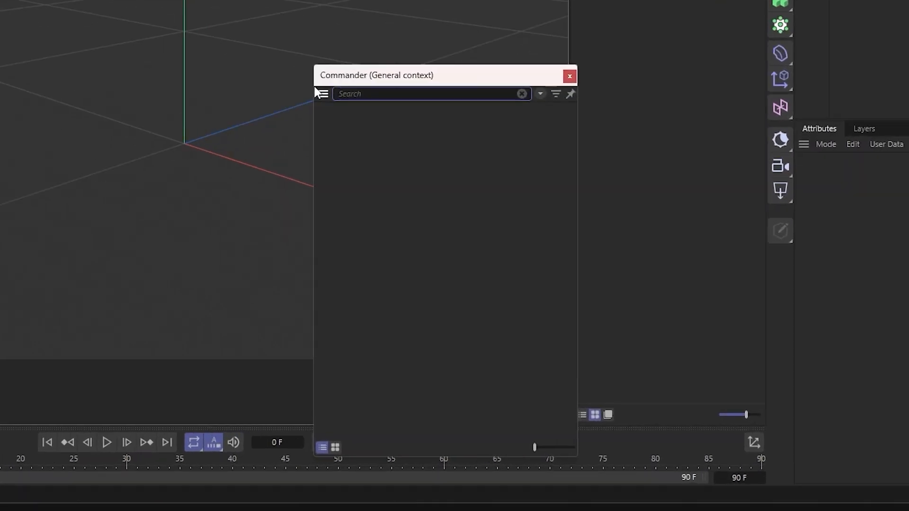
pyautogui.write('background')
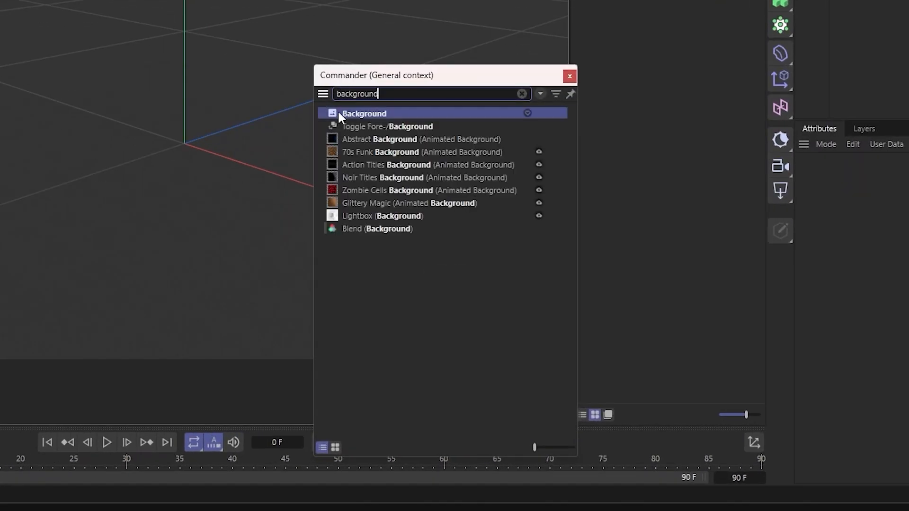
pyautogui.click(366, 114)
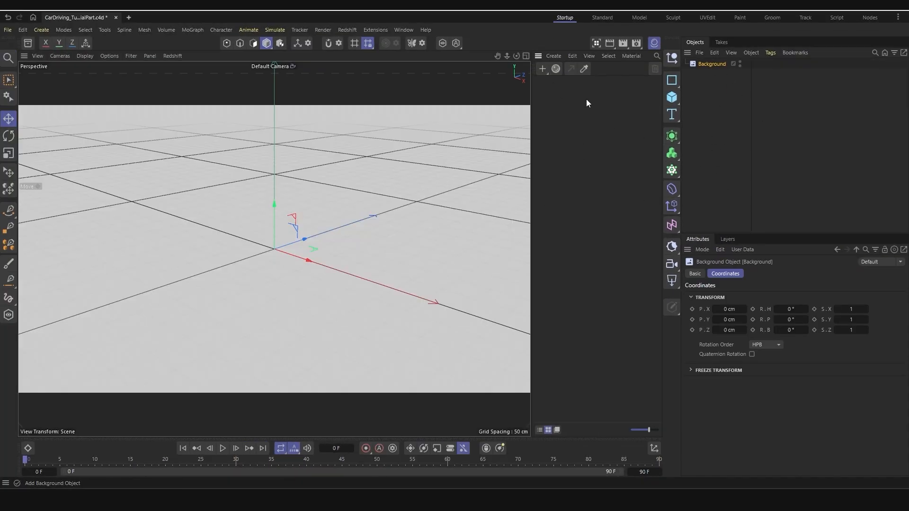
# Create a new classic Standard material.
pyautogui.click(654, 44)
pyautogui.click(654, 45)
pyautogui.click(557, 56)
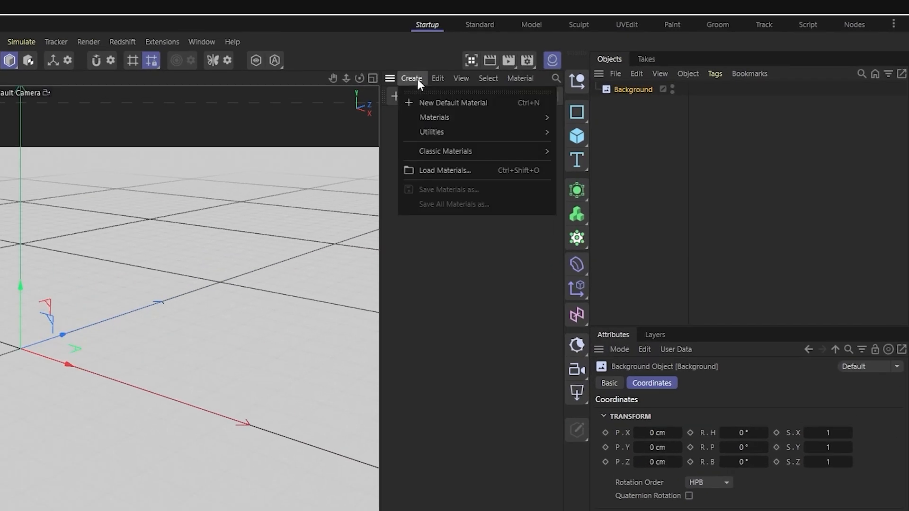
pyautogui.moveTo(469, 151)
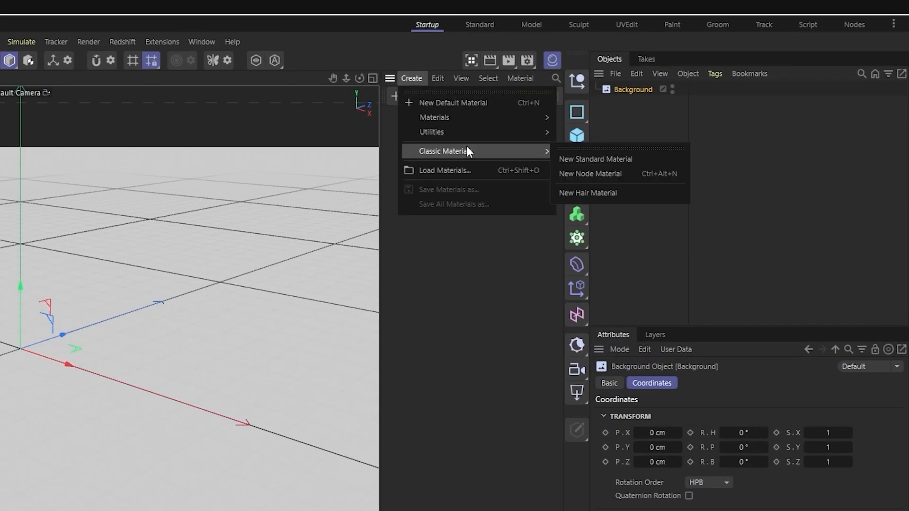
pyautogui.click(600, 160)
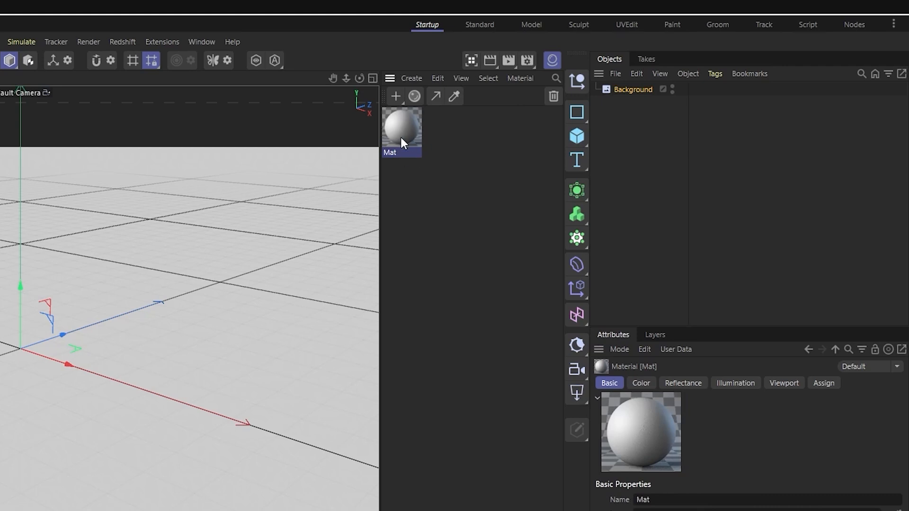
# Rename the new material BG.
pyautogui.doubleClick(400, 137)
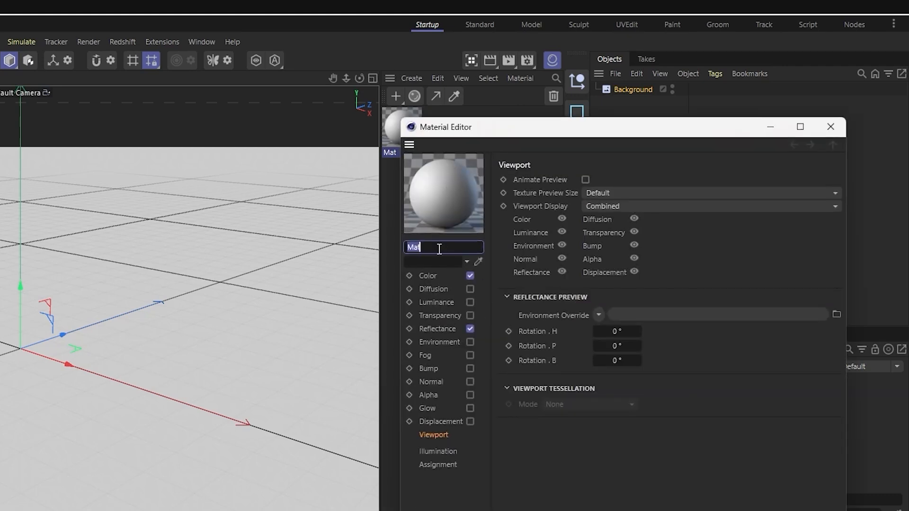
pyautogui.write('BG')
# Load the Backplate image as the BG material's Color texture and apply the material to the Background object.
pyautogui.click(431, 274)
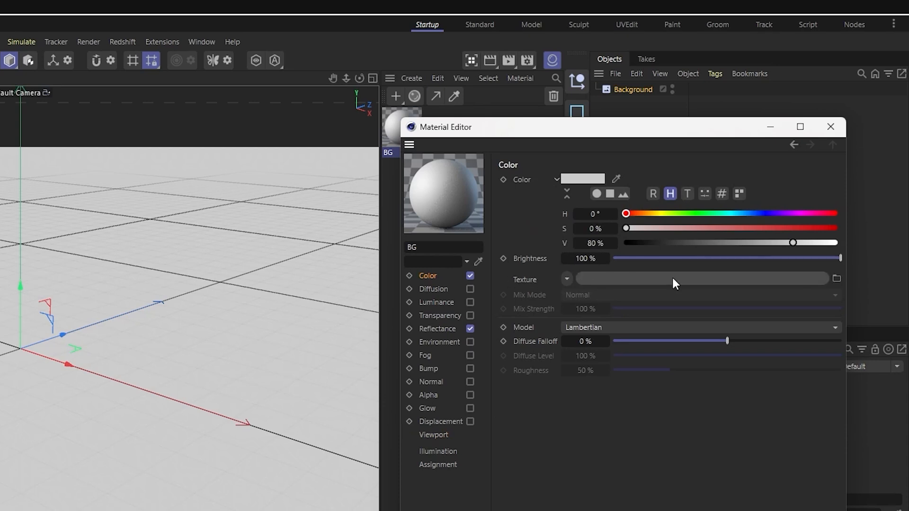
pyautogui.click(696, 278)
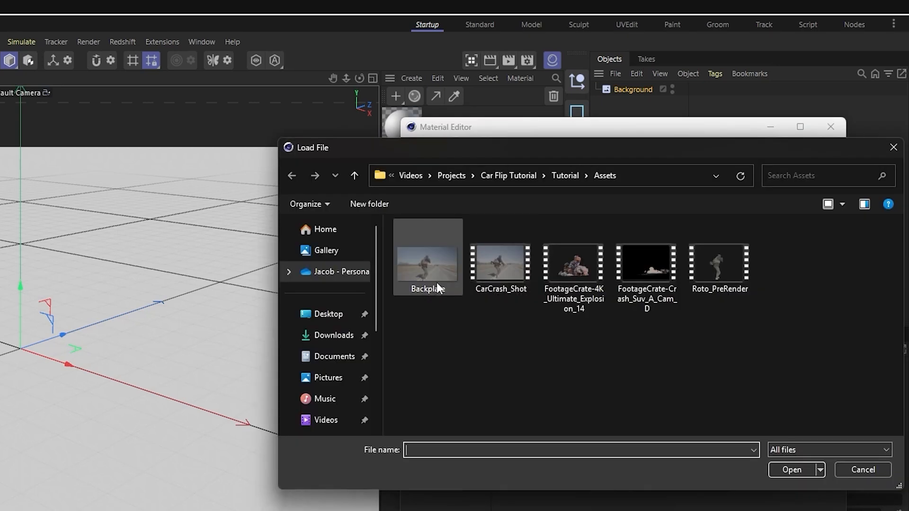
pyautogui.click(425, 271)
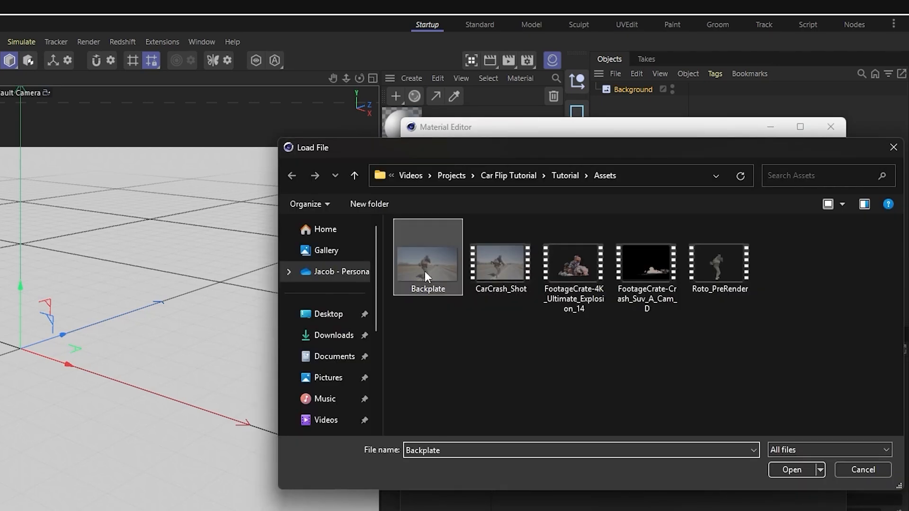
pyautogui.click(792, 470)
pyautogui.click(830, 127)
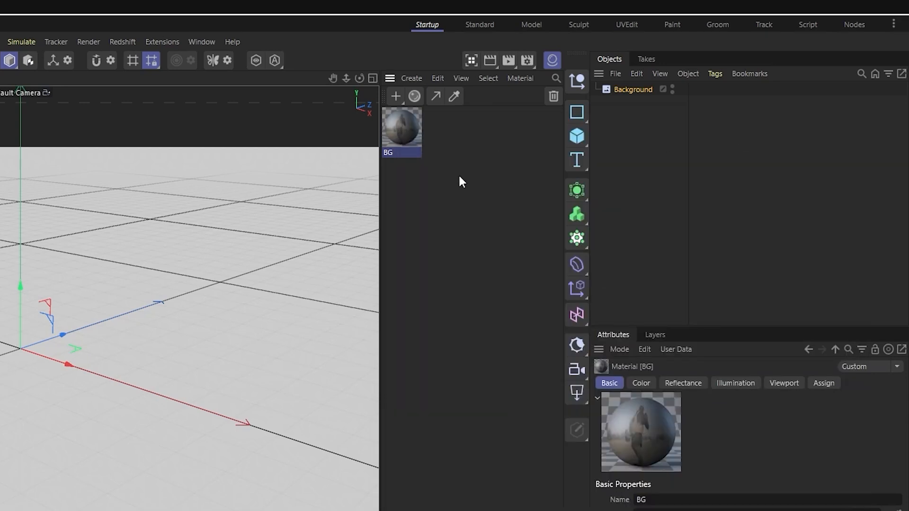
pyautogui.moveTo(490, 134); pyautogui.dragTo(633, 90)
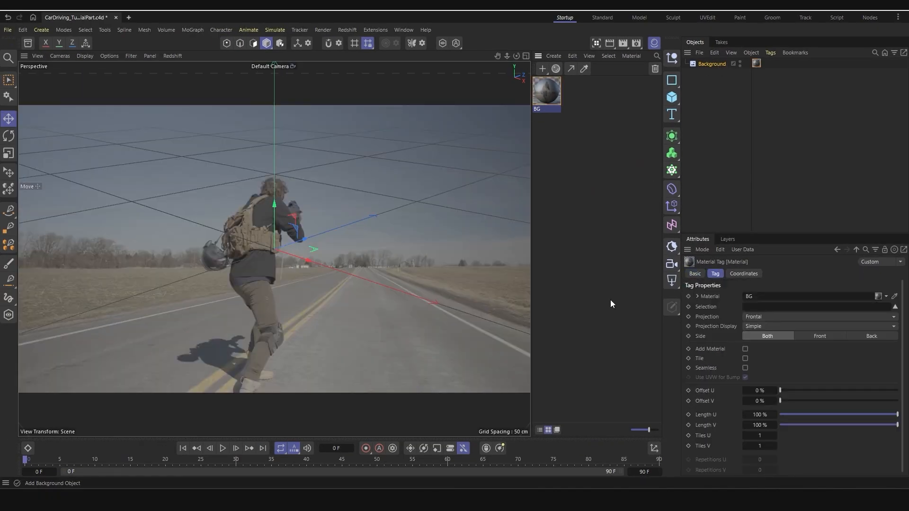
# Add a Redshift camera, look through it and align its view with the road perspective in the backplate.
pyautogui.click(671, 264)
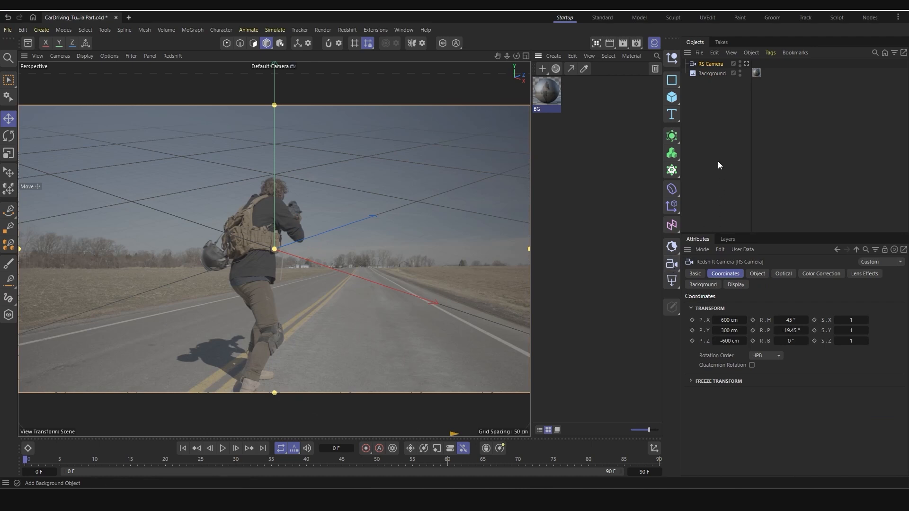
pyautogui.click(747, 63)
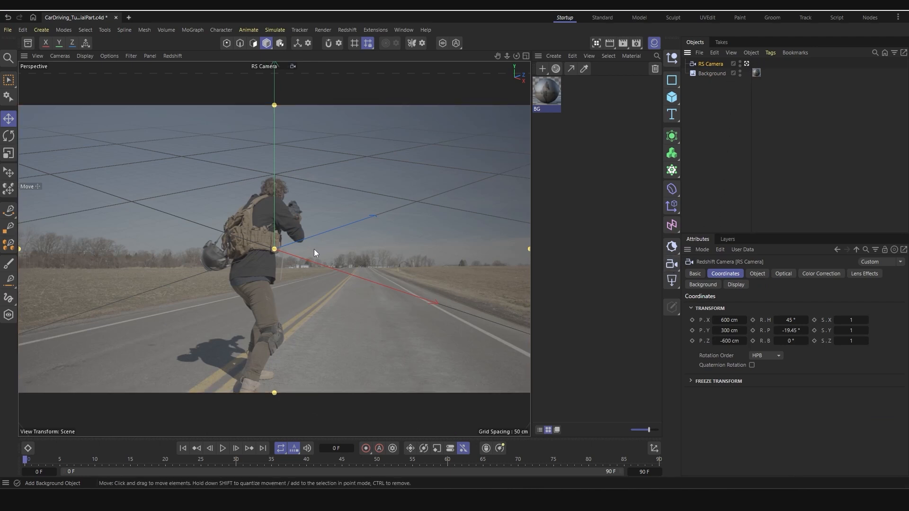
pyautogui.keyDown('alt'); pyautogui.moveTo(287, 276); pyautogui.dragTo(347, 238); pyautogui.keyUp('alt')
pyautogui.keyDown('alt'); pyautogui.moveTo(282, 305); pyautogui.dragTo(555, 227, button='middle'); pyautogui.keyUp('alt')
pyautogui.moveTo(248, 362)
pyautogui.keyDown('alt'); pyautogui.mouseDown()
pyautogui.moveTo(293, 348)
pyautogui.moveTo(252, 369)
pyautogui.mouseUp(); pyautogui.keyUp('alt')
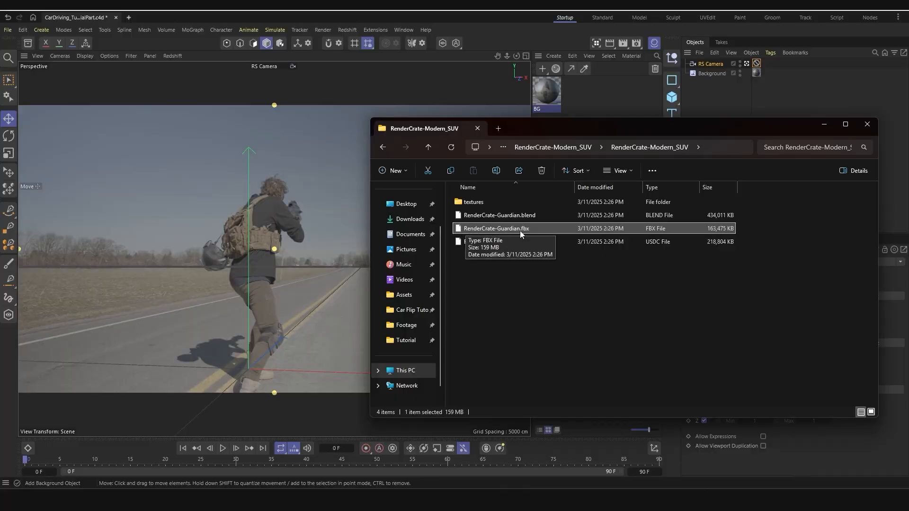
# Import RenderCrate-Guardian.fbx with the default FBX settings and scale the SUV up until it nearly fills the front half of the view.
pyautogui.moveTo(493, 229); pyautogui.dragTo(276, 237)
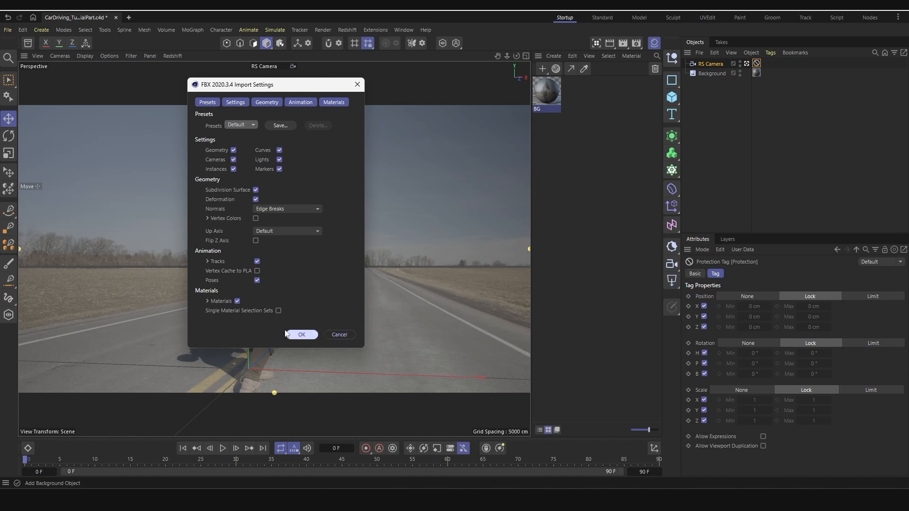
pyautogui.click(299, 335)
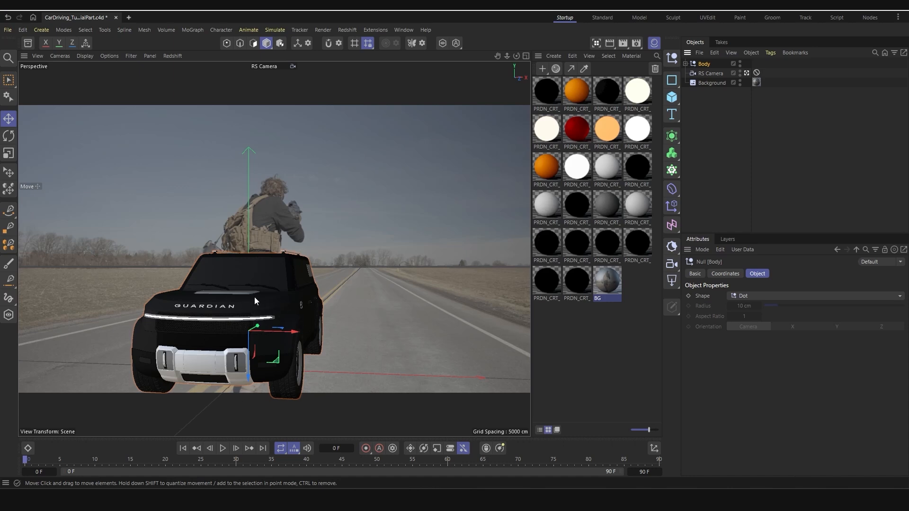
pyautogui.press('t')
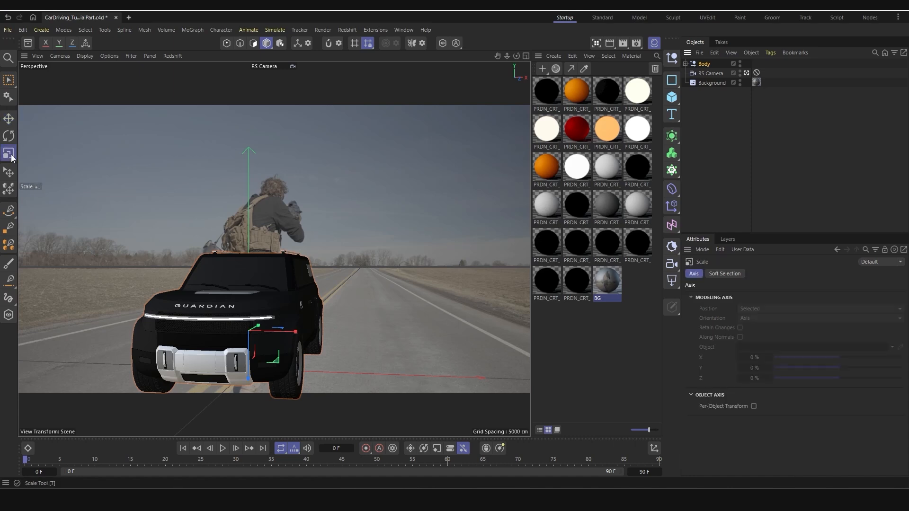
pyautogui.moveTo(239, 290); pyautogui.dragTo(413, 274)
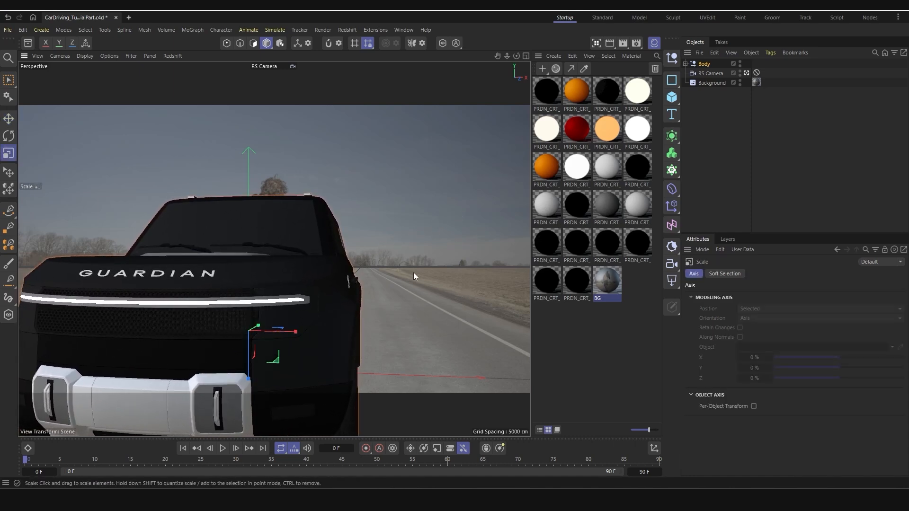
# Add a Plane as the road surface and stretch it to about 1640 cm wide and 103764 cm long toward the horizon.
pyautogui.click(674, 97)
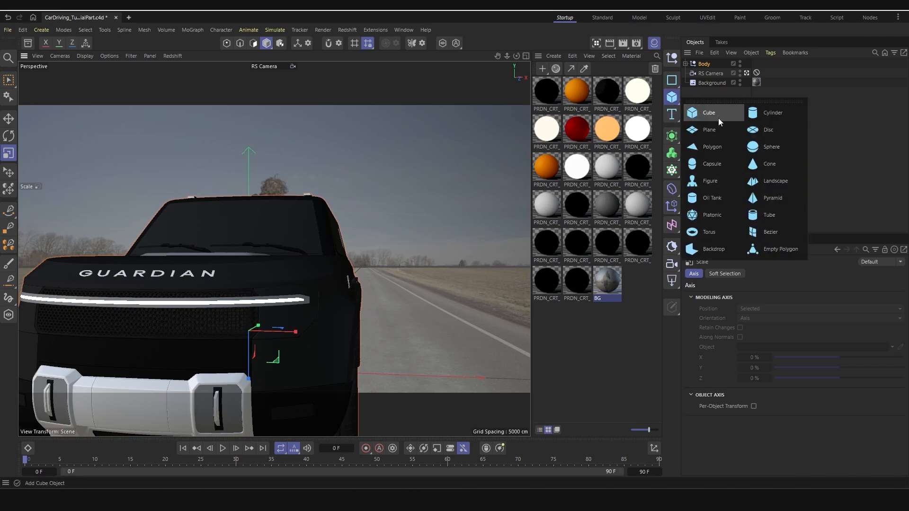
pyautogui.click(700, 132)
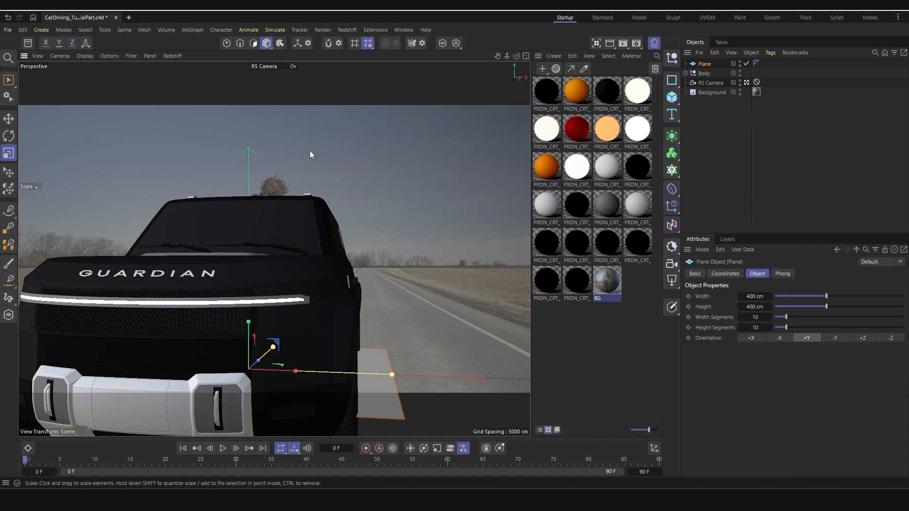
pyautogui.moveTo(327, 353); pyautogui.dragTo(382, 325)
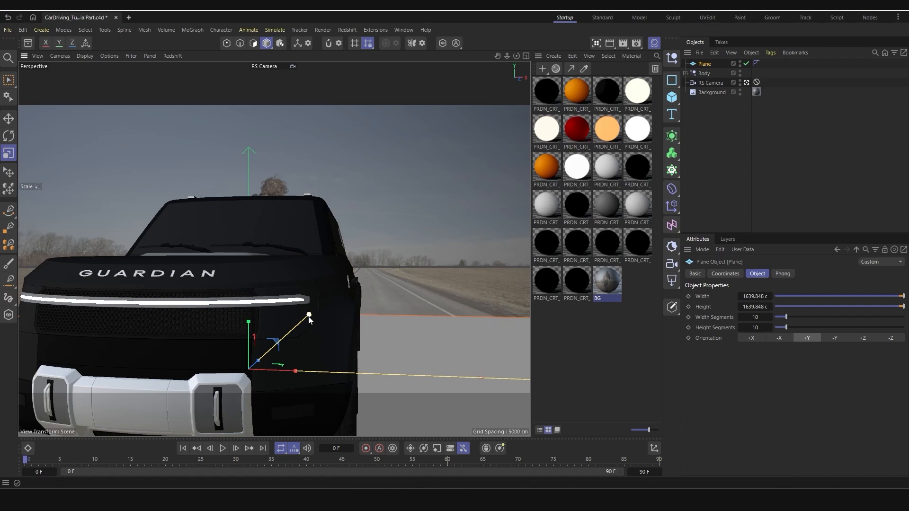
pyautogui.moveTo(309, 315); pyautogui.dragTo(364, 272)
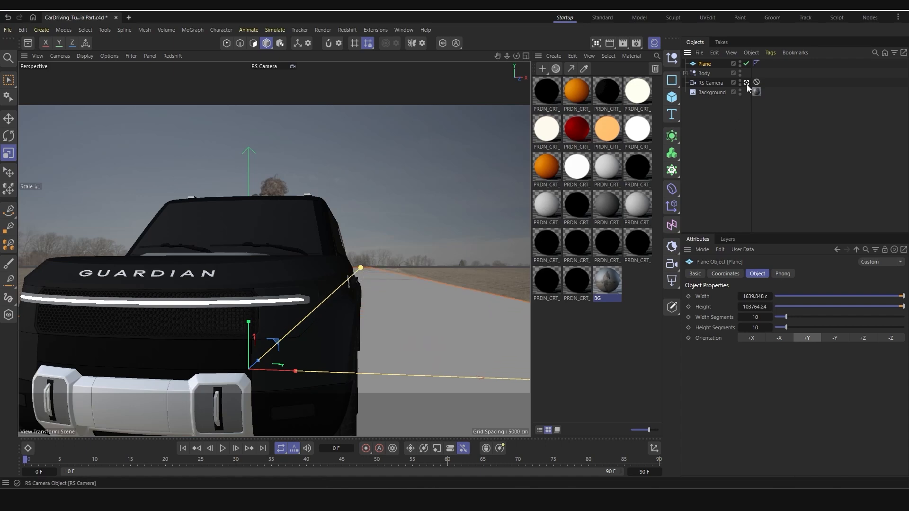
# Raise the SUV in a side view so its tires rest on the plane, and move it far down the road in the RS Camera view.
pyautogui.keyDown('alt'); pyautogui.moveTo(439, 218); pyautogui.dragTo(294, 279); pyautogui.keyUp('alt')
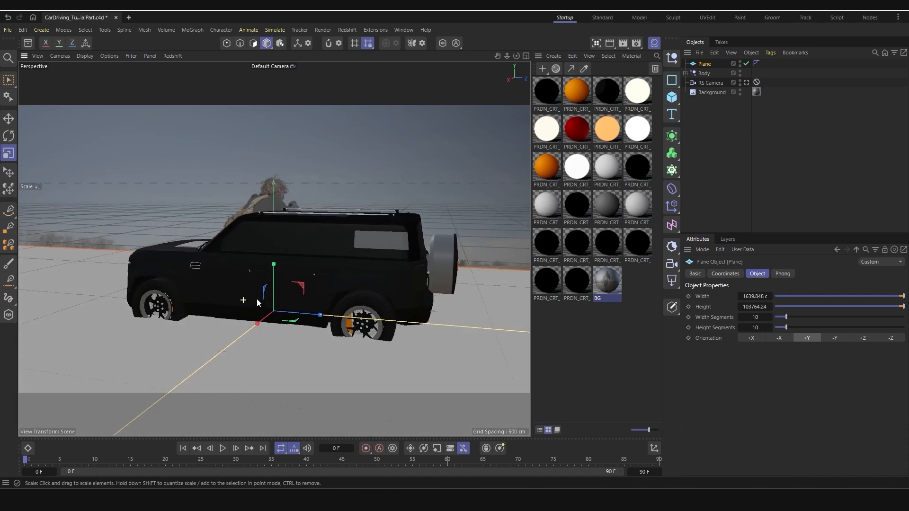
pyautogui.scroll(5, 283, 280)
pyautogui.scroll(-5, 325, 252)
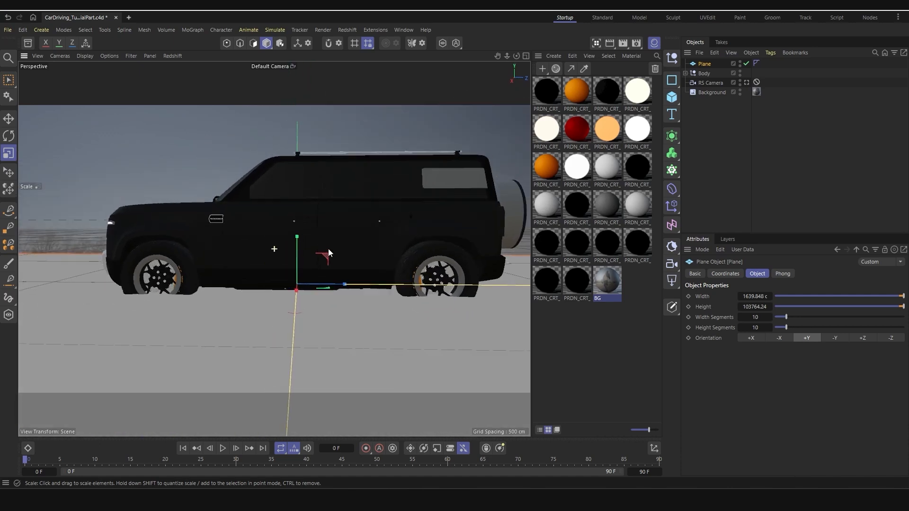
pyautogui.click(704, 74)
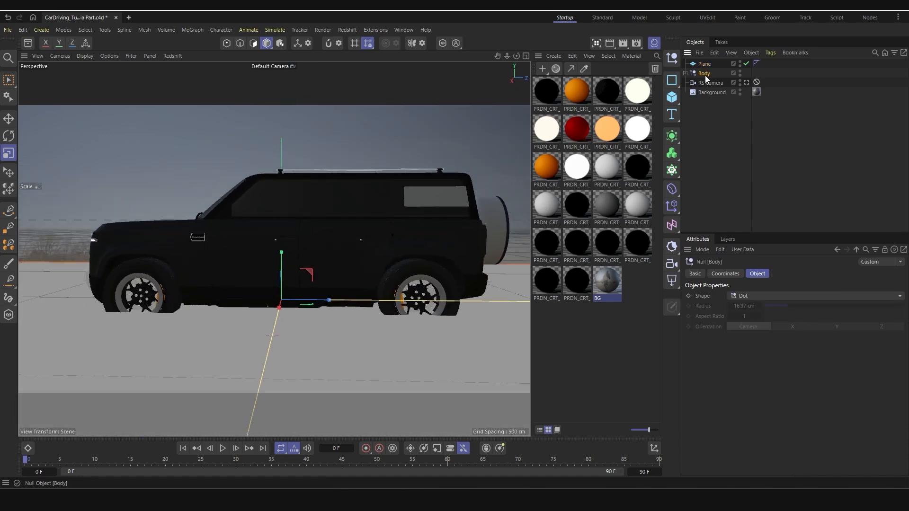
pyautogui.click(9, 119)
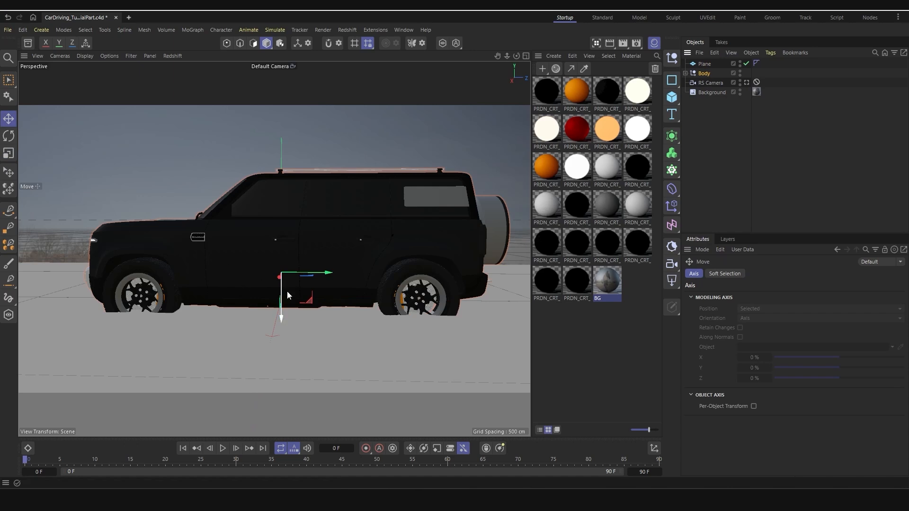
pyautogui.moveTo(282, 292); pyautogui.dragTo(287, 273)
pyautogui.click(747, 82)
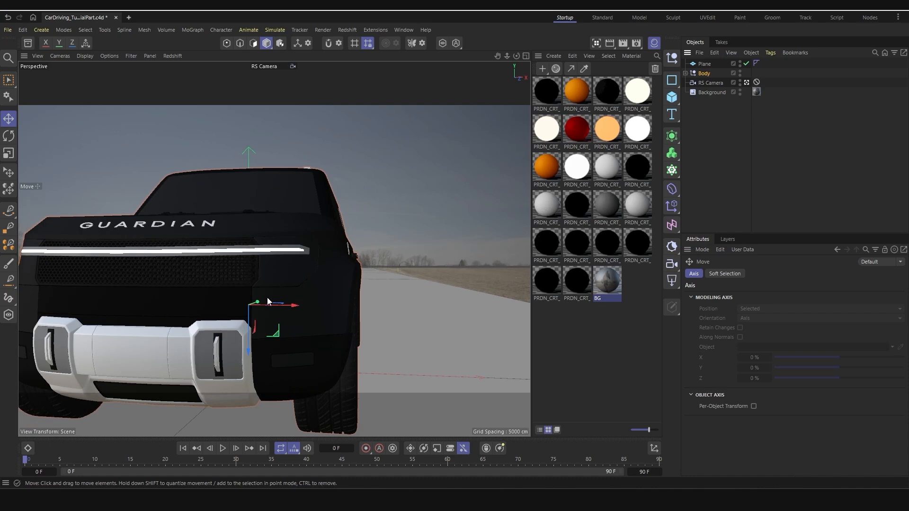
pyautogui.moveTo(267, 301); pyautogui.dragTo(356, 250)
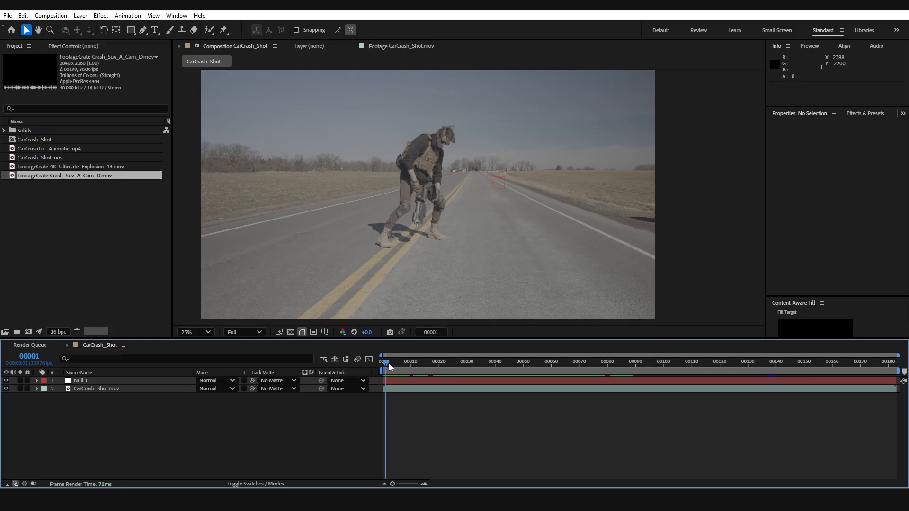
# Switch to After Effects, scrub the start of the footage and check the frame rate in the CarCrash_Shot composition settings.
pyautogui.moveTo(373, 371); pyautogui.dragTo(417, 400)
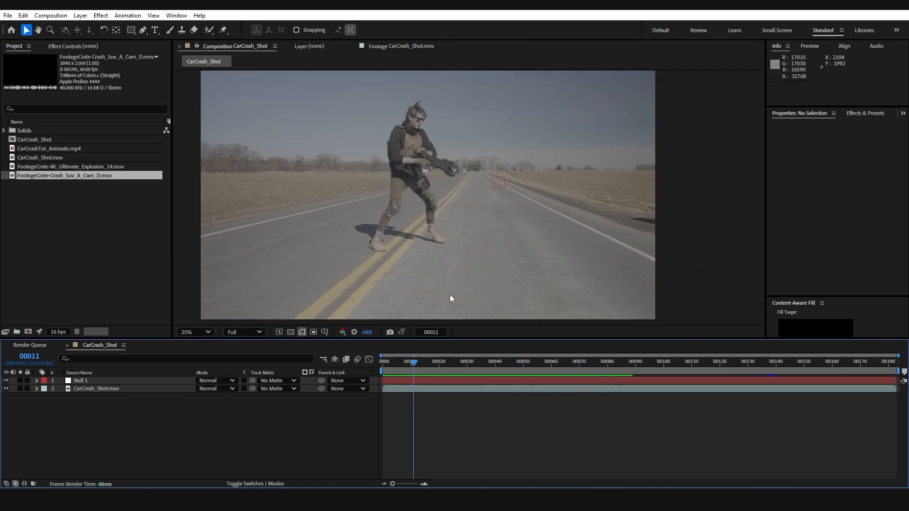
pyautogui.rightClick(101, 349)
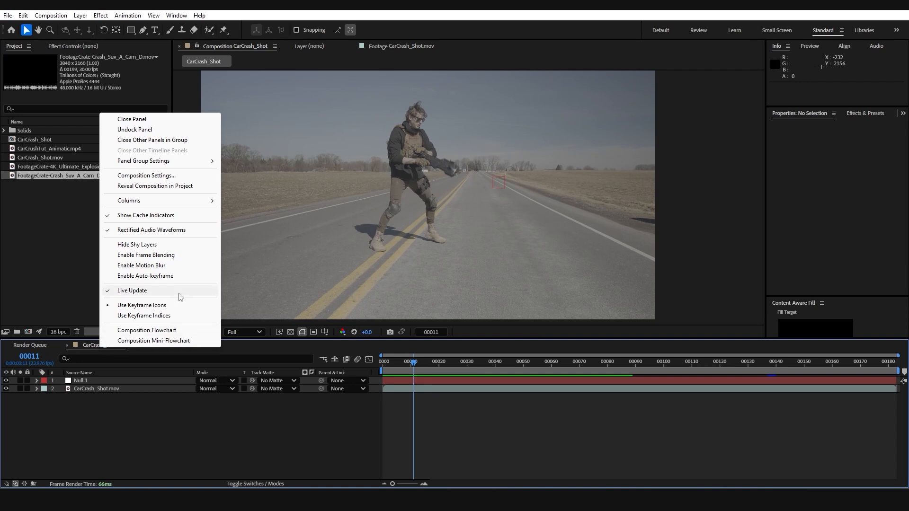
pyautogui.click(159, 175)
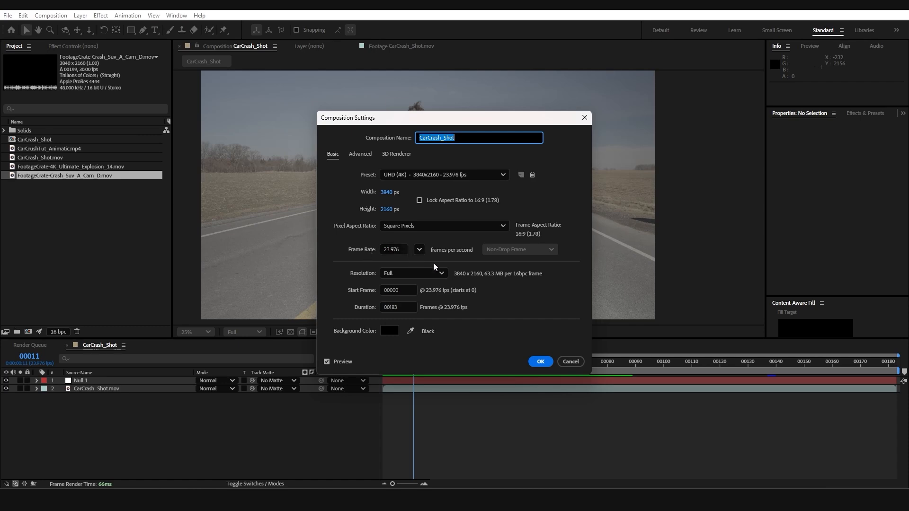
pyautogui.click(570, 362)
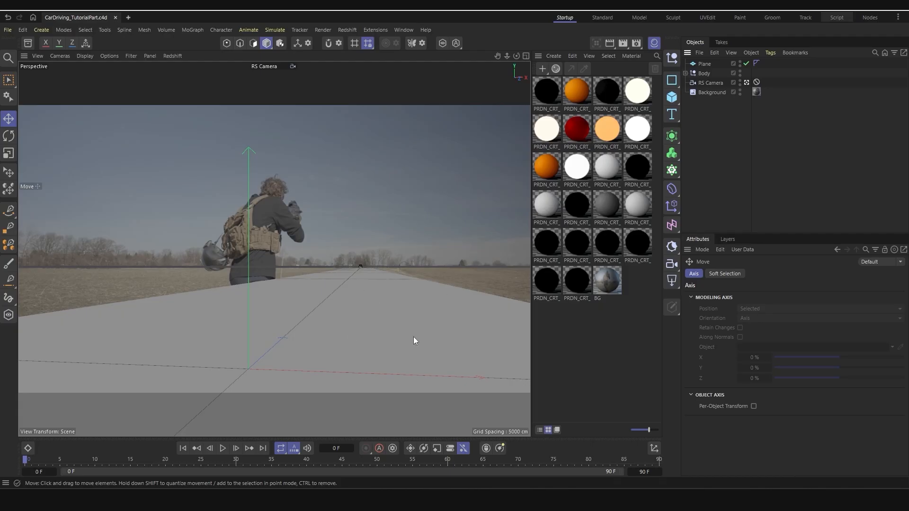
# Switch to Cinema 4D and set the project frame rate to 24 FPS.
pyautogui.hotkey('ctrl', 'd')
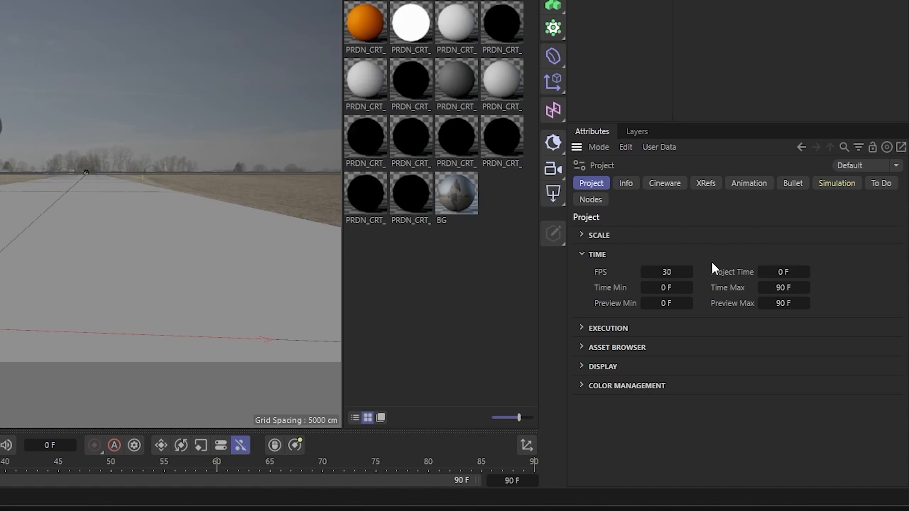
pyautogui.click(677, 272)
pyautogui.write('24')
pyautogui.press('Return')
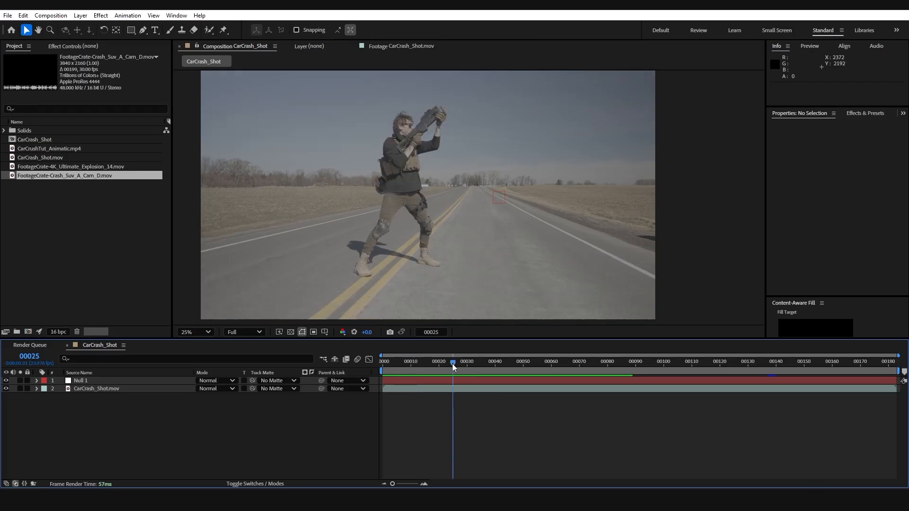
# Scrub the After Effects footage for the shot's length and set the Cinema 4D scene's end frame to 85 F.
pyautogui.moveTo(453, 364); pyautogui.dragTo(618, 389)
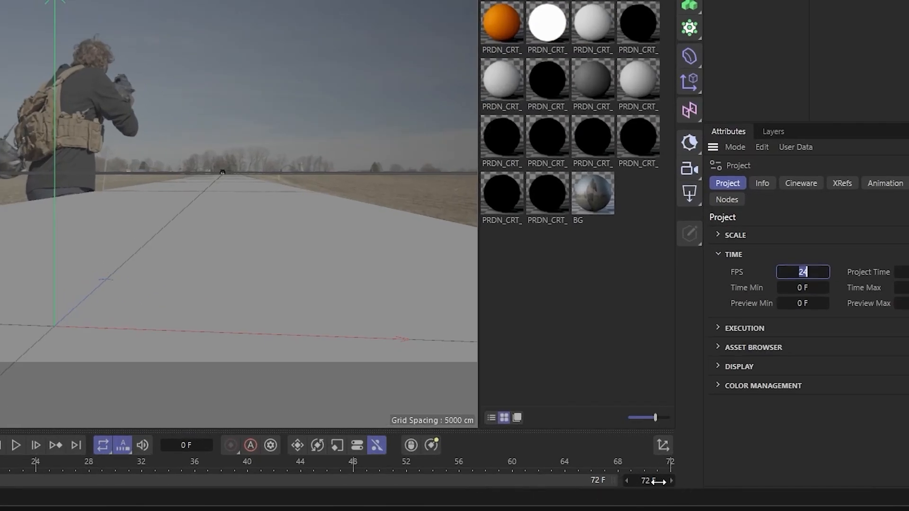
pyautogui.click(658, 481)
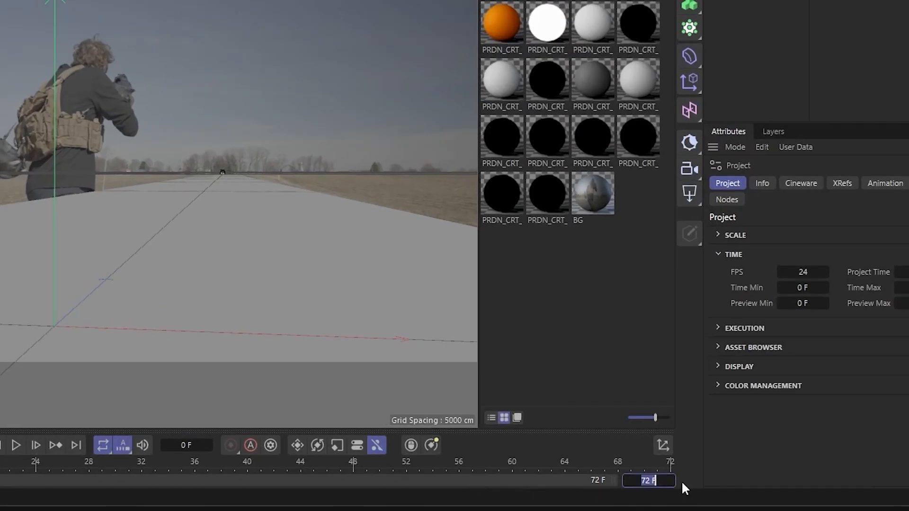
pyautogui.write('84')
pyautogui.press('Return')
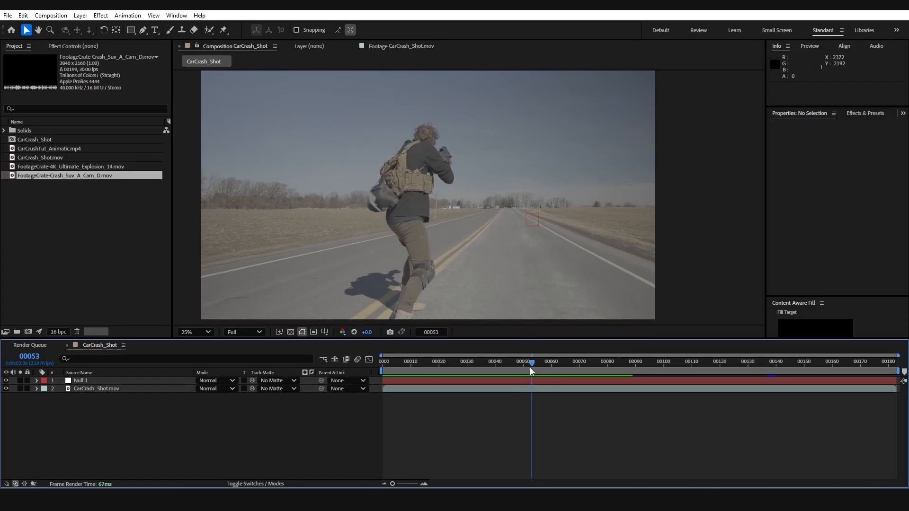
# Scrub the CarCrash_Shot composition in After Effects to frame 63 and toggle the time display between frames and timecode.
pyautogui.moveTo(530, 370); pyautogui.dragTo(558, 380)
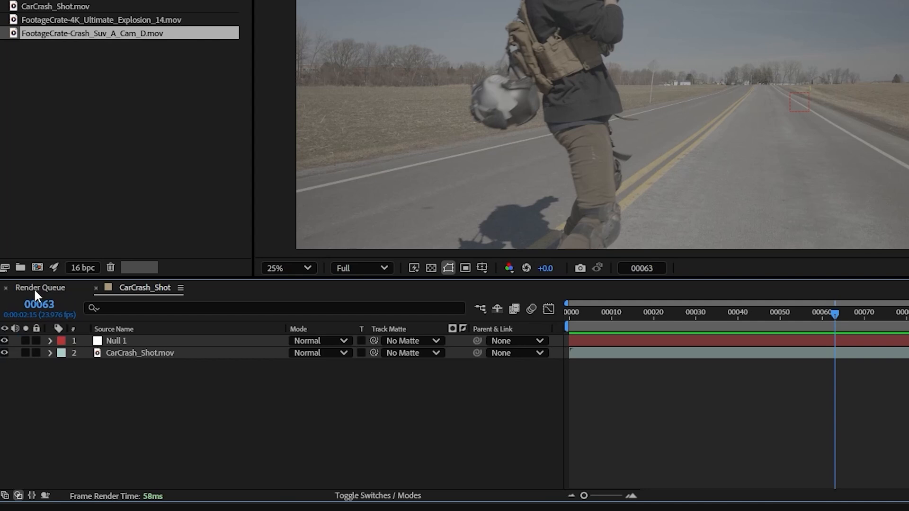
pyautogui.keyDown('ctrl'); pyautogui.click(52, 307); pyautogui.keyUp('ctrl')
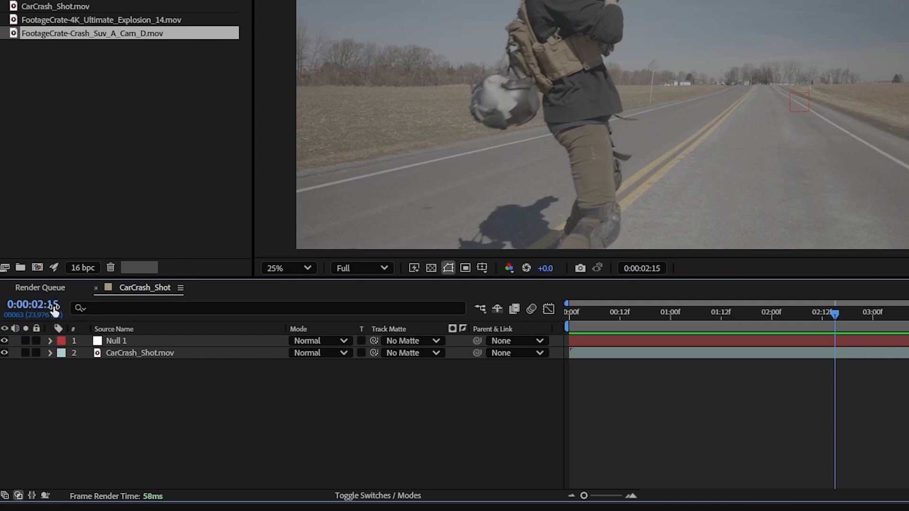
pyautogui.keyDown('ctrl'); pyautogui.click(38, 307); pyautogui.keyUp('ctrl')
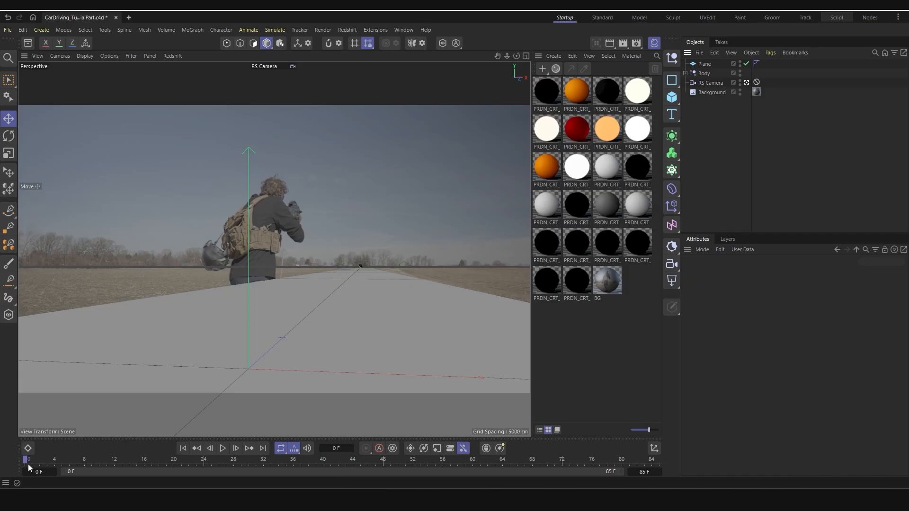
# Keyframe the Body null's starting position at frame 0 and its position near the camera at frame 63, with Z at about 3702 cm.
pyautogui.click(704, 74)
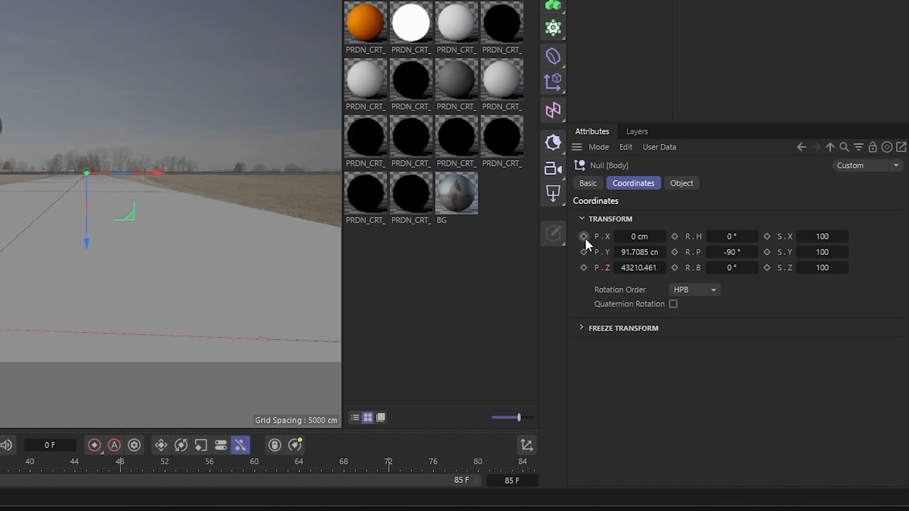
pyautogui.click(692, 309)
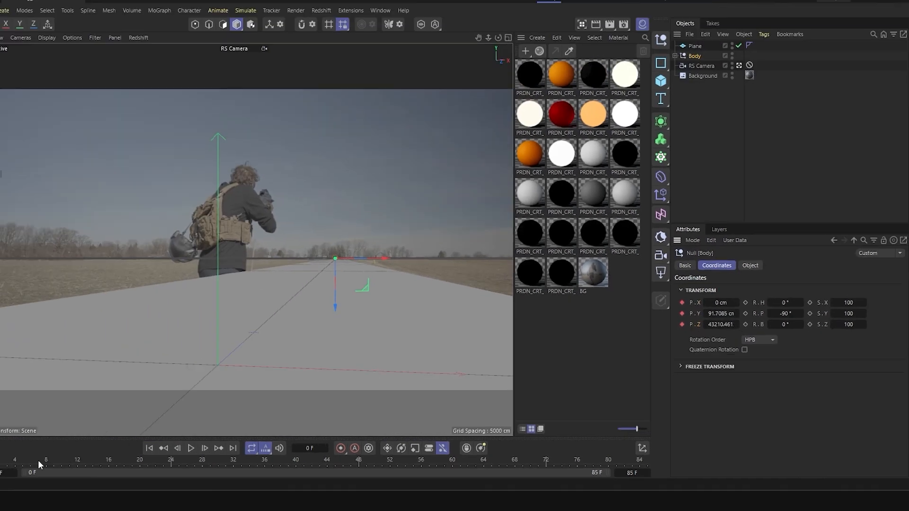
pyautogui.moveTo(38, 461); pyautogui.dragTo(236, 462)
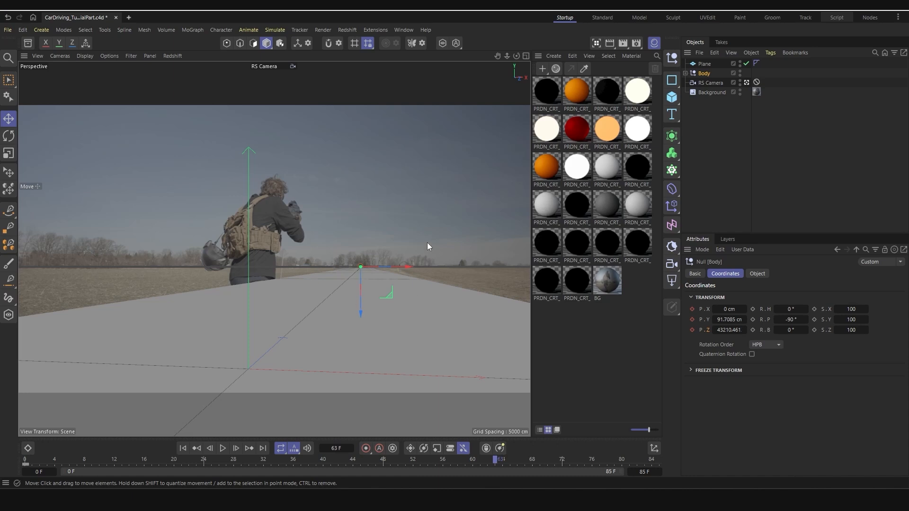
pyautogui.moveTo(360, 266); pyautogui.dragTo(349, 283)
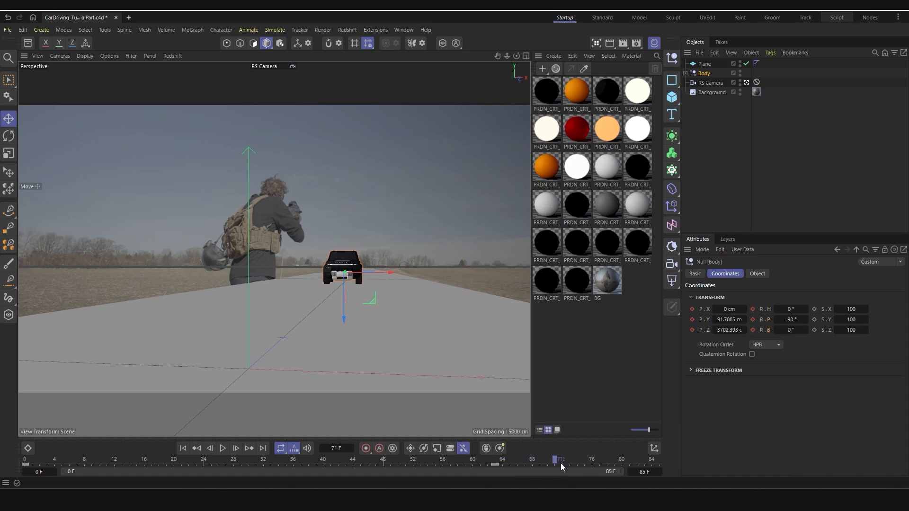
# At frame 85, keyframe the Body null at Y 891.7085 cm, Z 781.393 cm, with rotation H -14°, P -26°, B -60°, and play the animation.
pyautogui.moveTo(602, 462); pyautogui.dragTo(651, 467)
pyautogui.moveTo(745, 330); pyautogui.dragTo(785, 311)
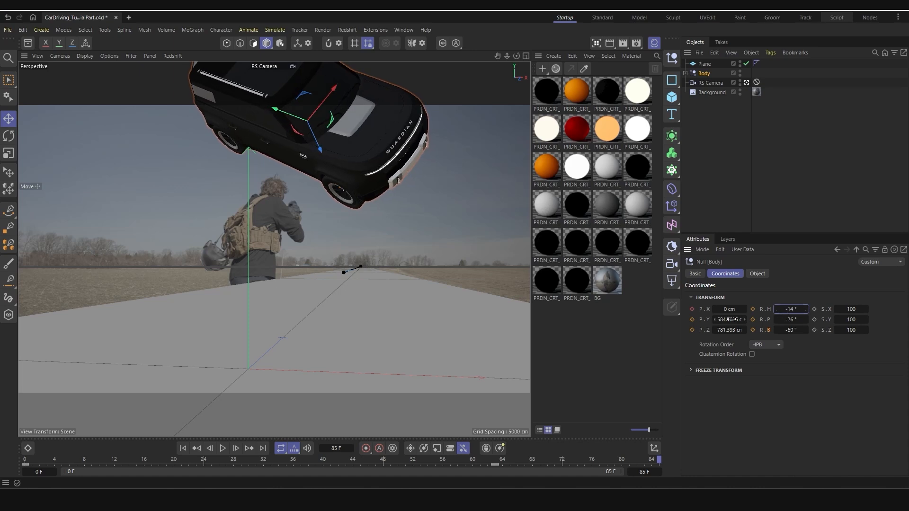
pyautogui.moveTo(729, 320); pyautogui.dragTo(769, 320)
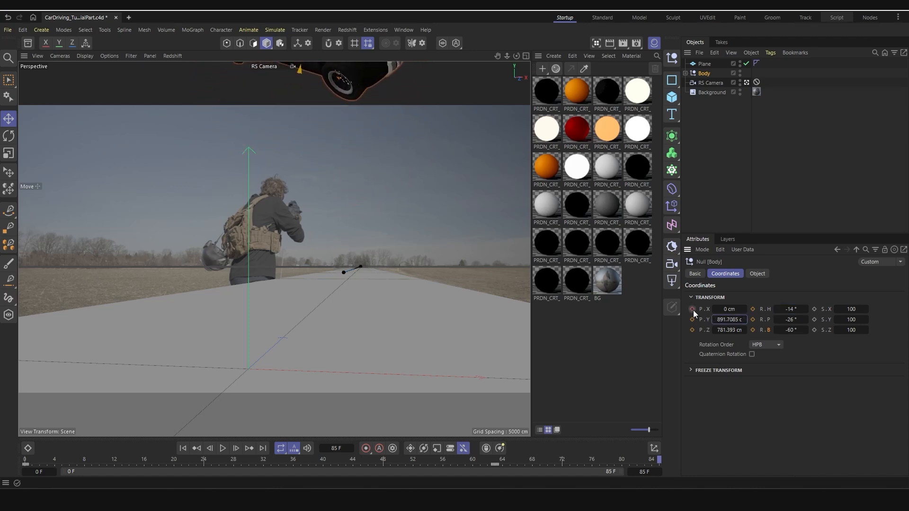
pyautogui.moveTo(693, 311); pyautogui.dragTo(700, 328)
pyautogui.press('F8')
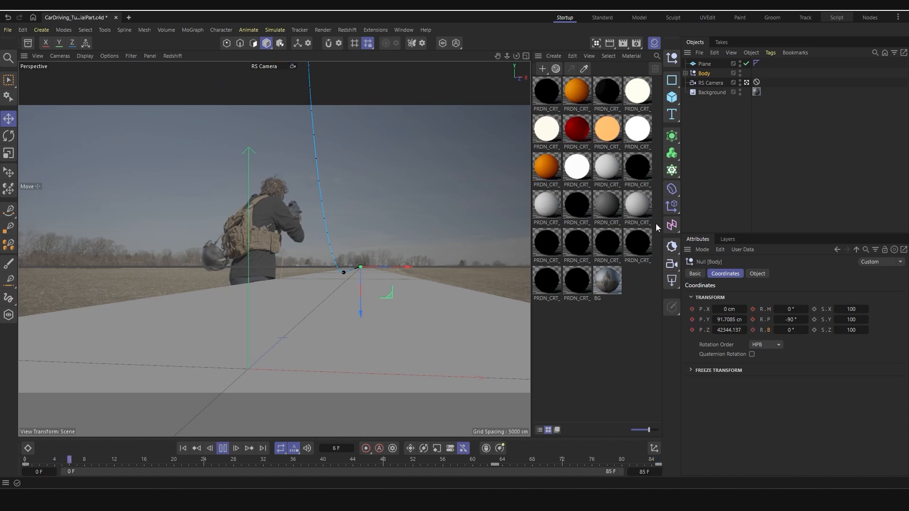
pyautogui.click(741, 161)
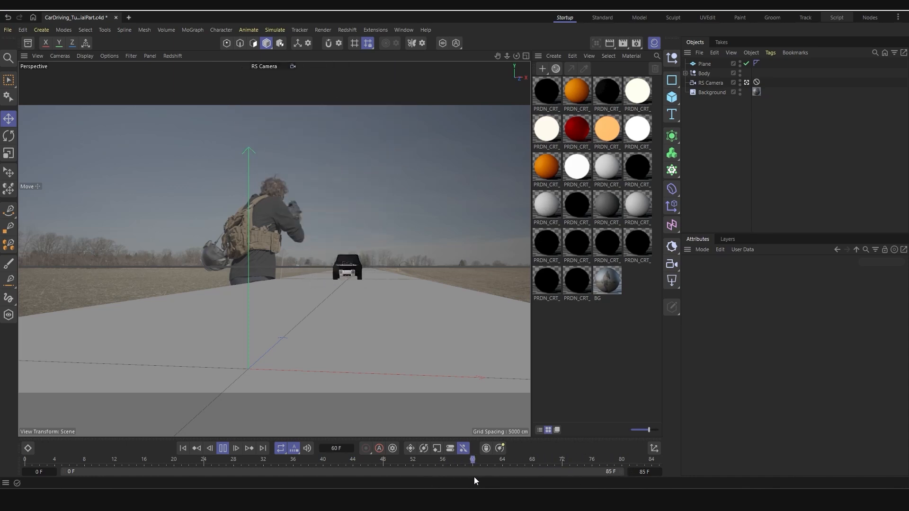
# Open the Body null's F-curves and straighten the start of the Position Z curve by angling the first key's tangent downward along its slope.
pyautogui.moveTo(473, 476); pyautogui.dragTo(542, 482)
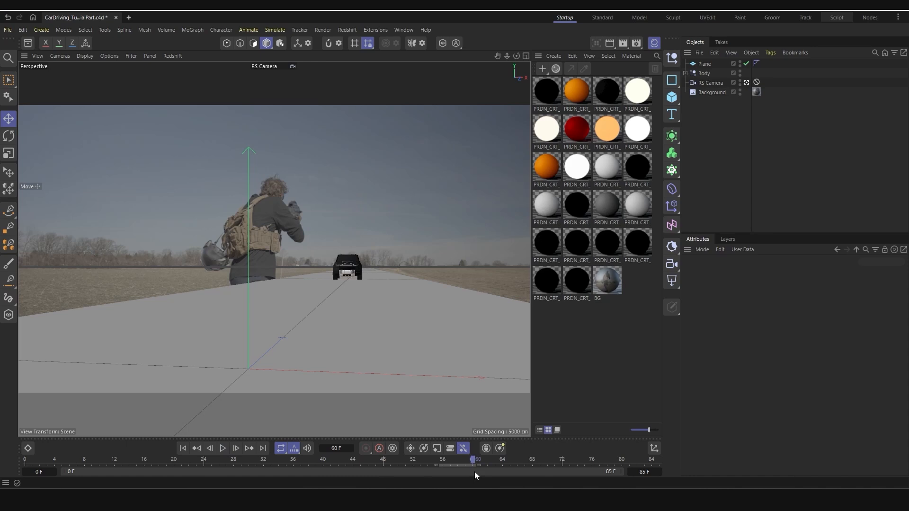
pyautogui.moveTo(474, 472); pyautogui.dragTo(559, 473)
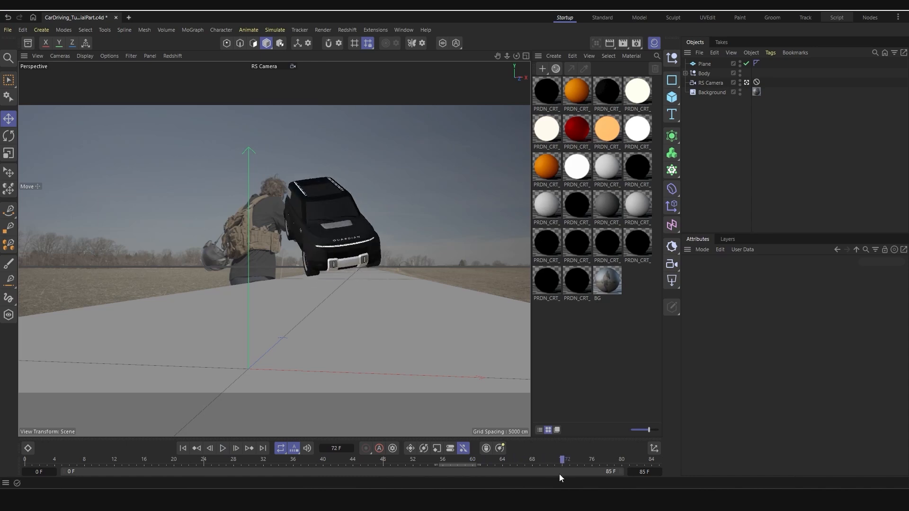
pyautogui.click(704, 73)
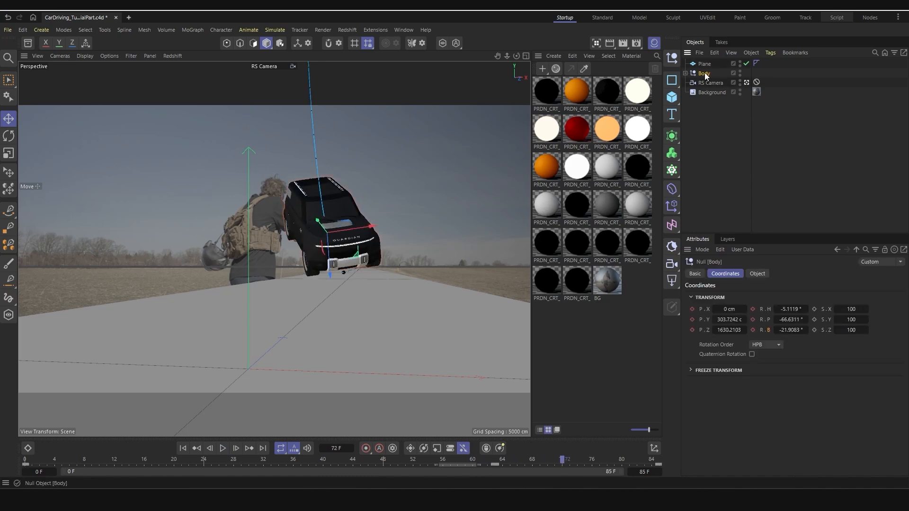
pyautogui.rightClick(704, 73)
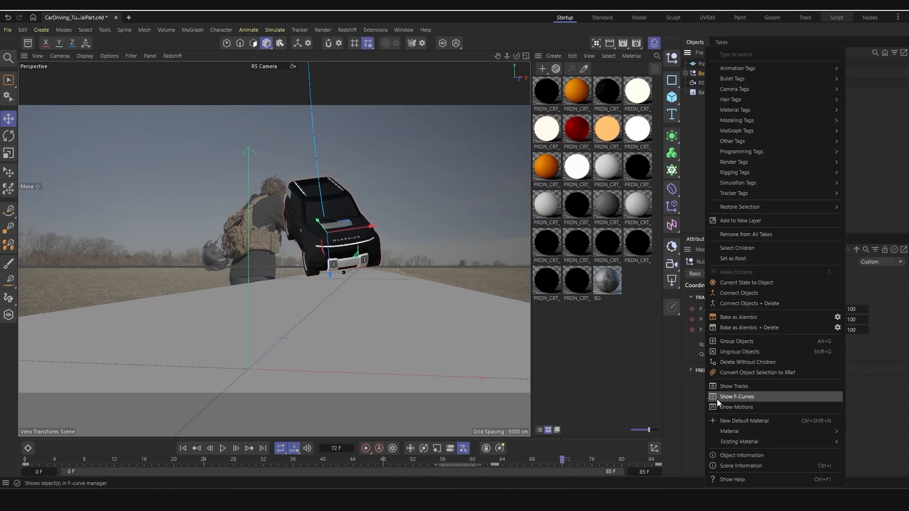
pyautogui.click(736, 396)
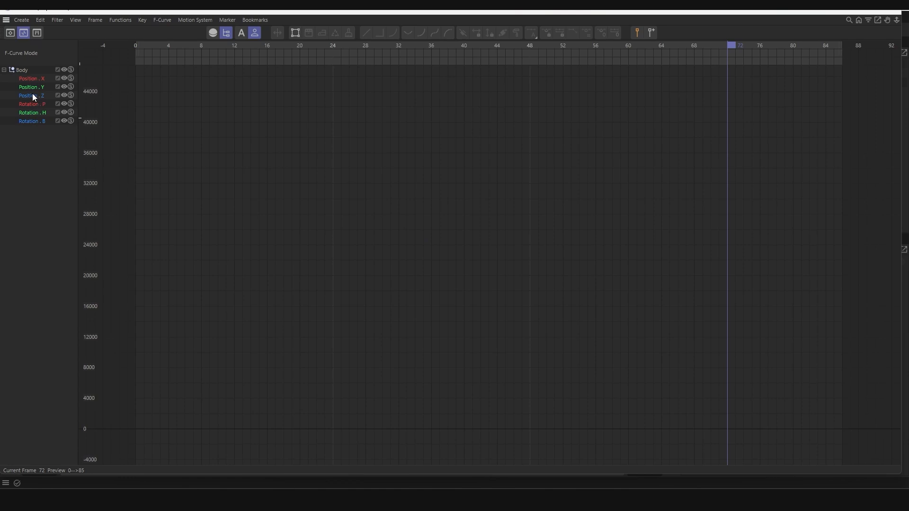
pyautogui.click(31, 96)
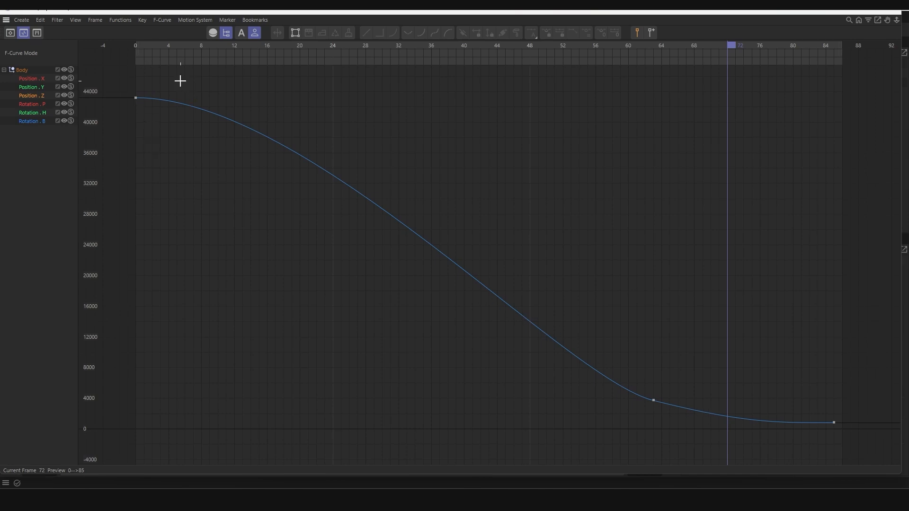
pyautogui.moveTo(180, 81); pyautogui.dragTo(119, 109)
pyautogui.moveTo(308, 98); pyautogui.dragTo(295, 200)
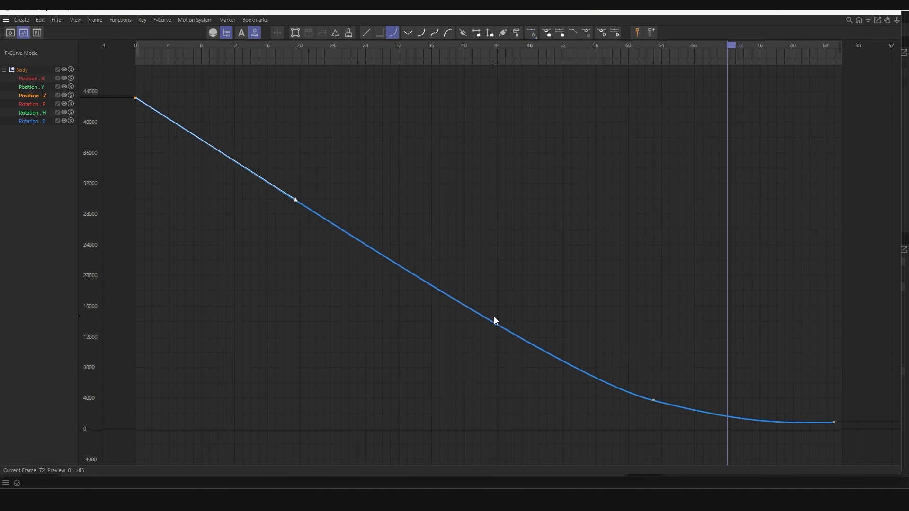
# Lower the Position Z curve's frame 85 key to about -3500 and angle its tangent so the car keeps its speed.
pyautogui.keyDown('alt'); pyautogui.moveTo(754, 405); pyautogui.dragTo(688, 373, button='middle'); pyautogui.keyUp('alt')
pyautogui.moveTo(768, 390); pyautogui.dragTo(770, 417)
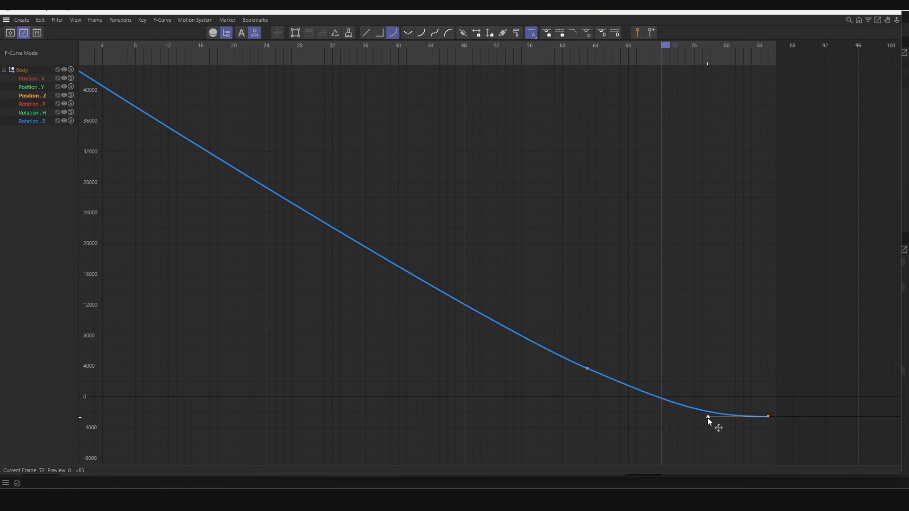
pyautogui.moveTo(708, 417); pyautogui.dragTo(701, 406)
pyautogui.moveTo(767, 416); pyautogui.dragTo(767, 424)
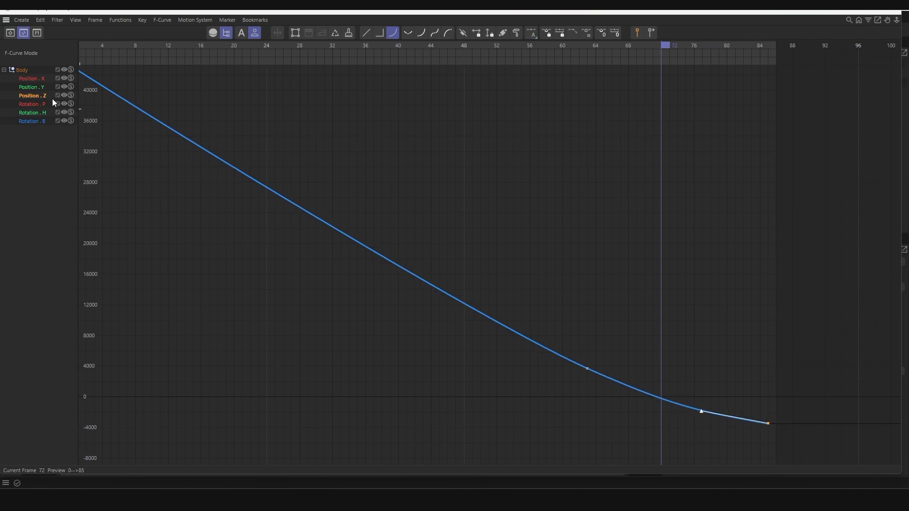
# Collapse the outgoing tangent of the Position Y key at frame 63 for an abrupt launch, and scrub through the crash.
pyautogui.click(32, 88)
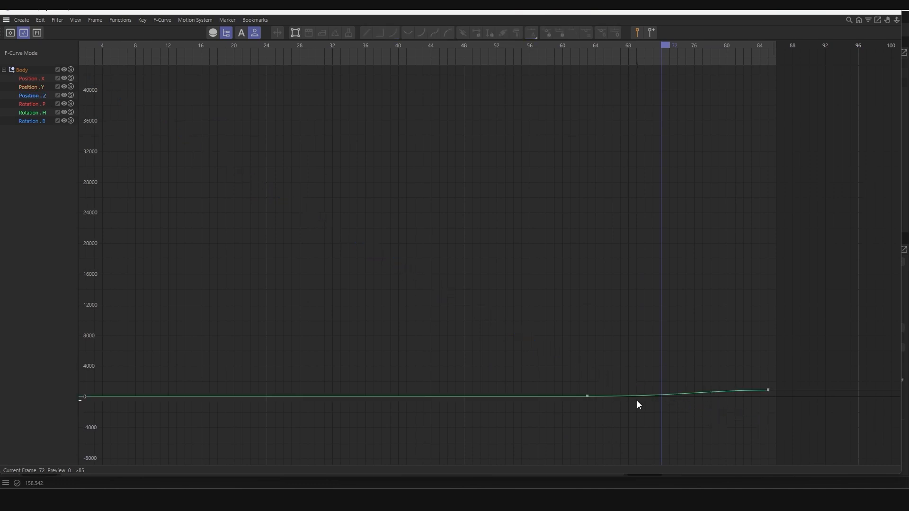
pyautogui.keyDown('alt'); pyautogui.moveTo(661, 395); pyautogui.dragTo(469, 336, button='middle'); pyautogui.keyUp('alt')
pyautogui.keyDown('alt'); pyautogui.moveTo(470, 336); pyautogui.dragTo(452, 268, button='right'); pyautogui.keyUp('alt')
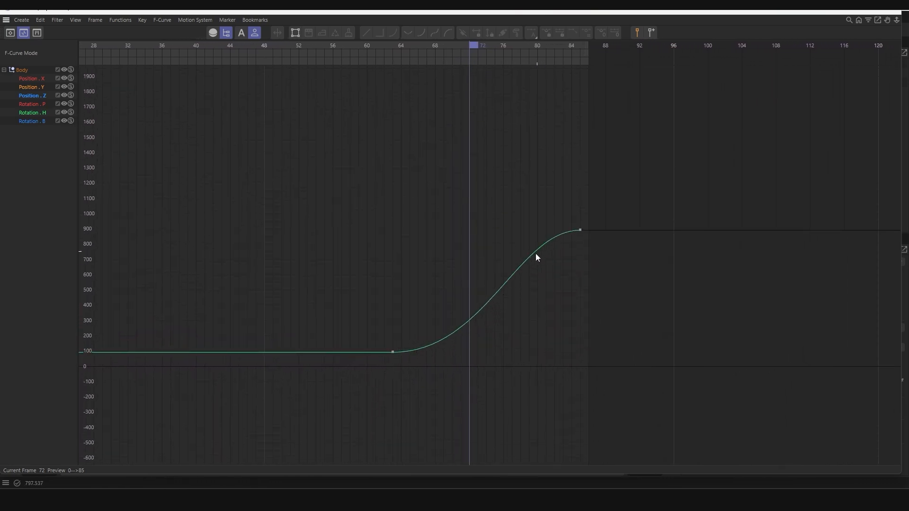
pyautogui.click(393, 352)
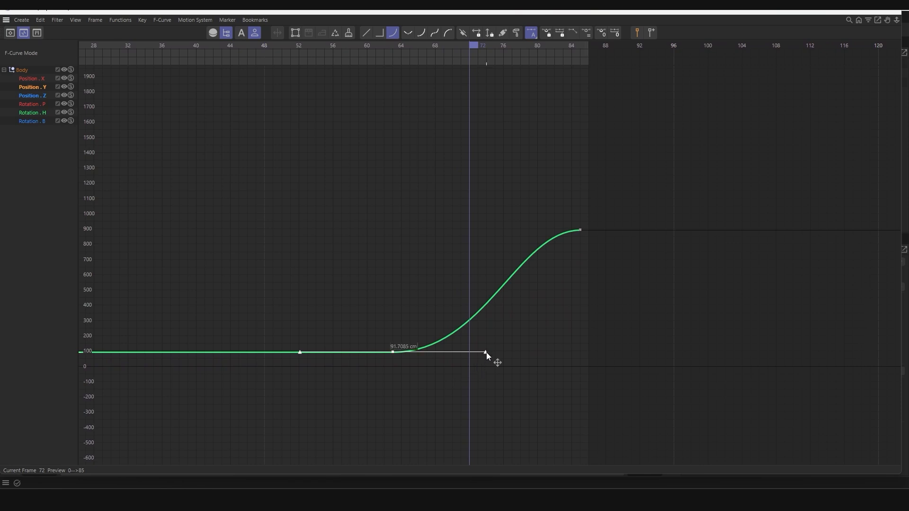
pyautogui.moveTo(486, 352); pyautogui.dragTo(395, 353)
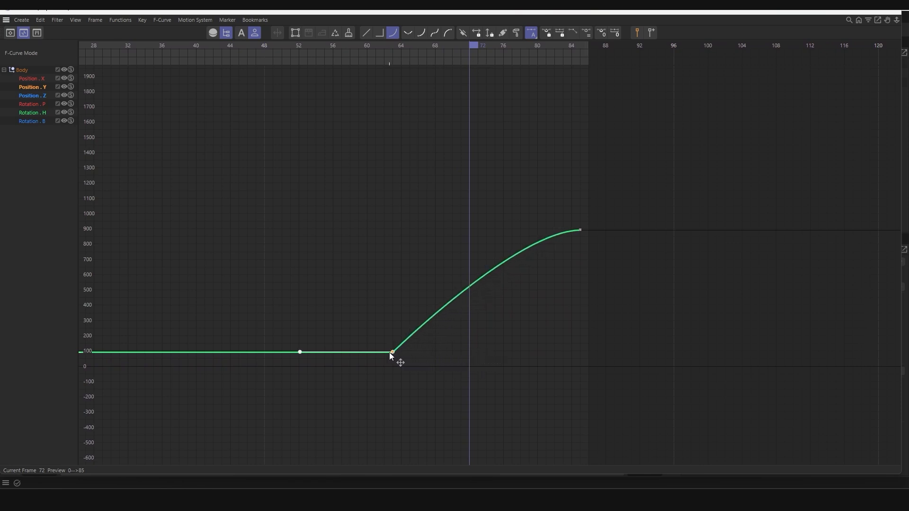
pyautogui.moveTo(342, 45); pyautogui.dragTo(492, 84)
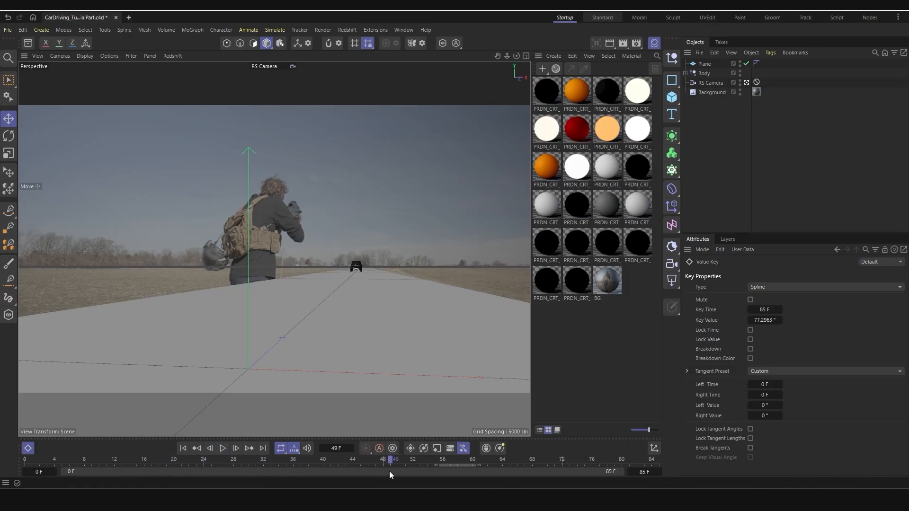
pyautogui.moveTo(439, 458); pyautogui.dragTo(592, 459)
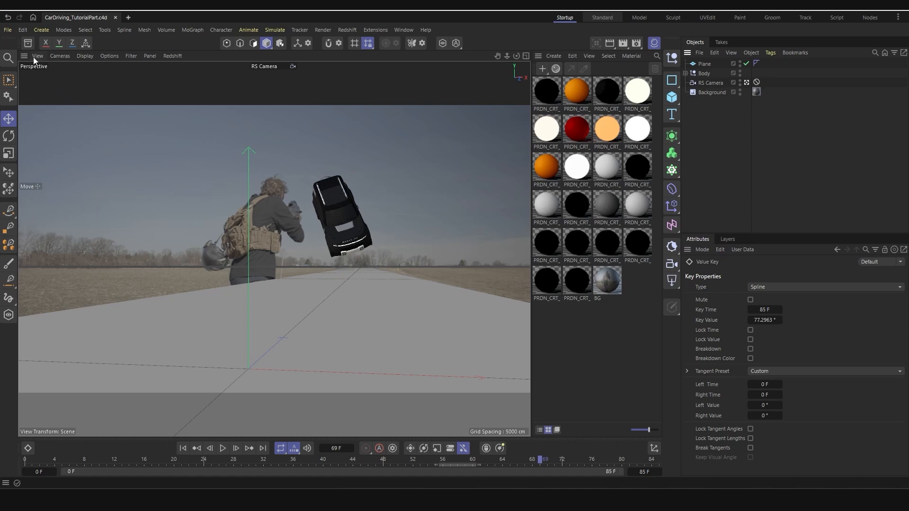
# Open the Asset Browser and browse its Materials category.
pyautogui.click(27, 46)
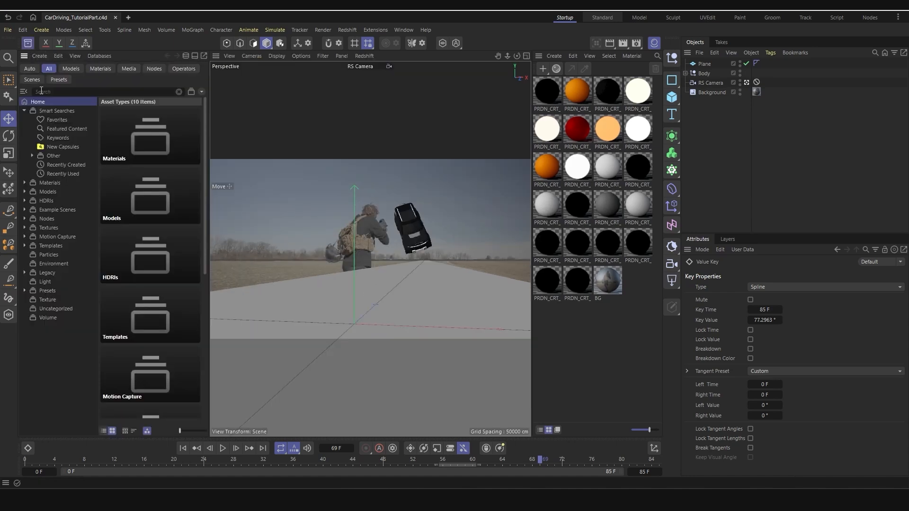
pyautogui.click(25, 182)
pyautogui.click(60, 211)
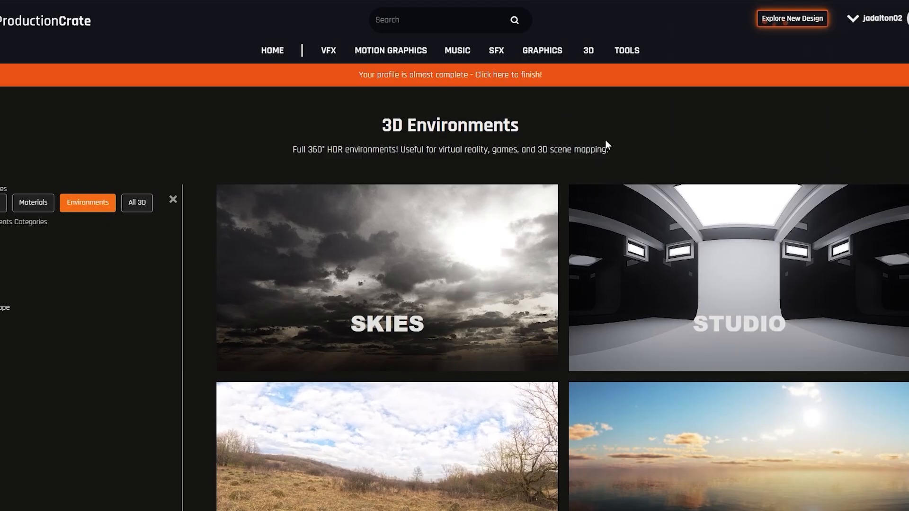
# Switch to the ProductionCrate website and look through the 3D Environments categories for HDR environments.
pyautogui.scroll(-4, 564, 179)
pyautogui.scroll(-1, 486, 286)
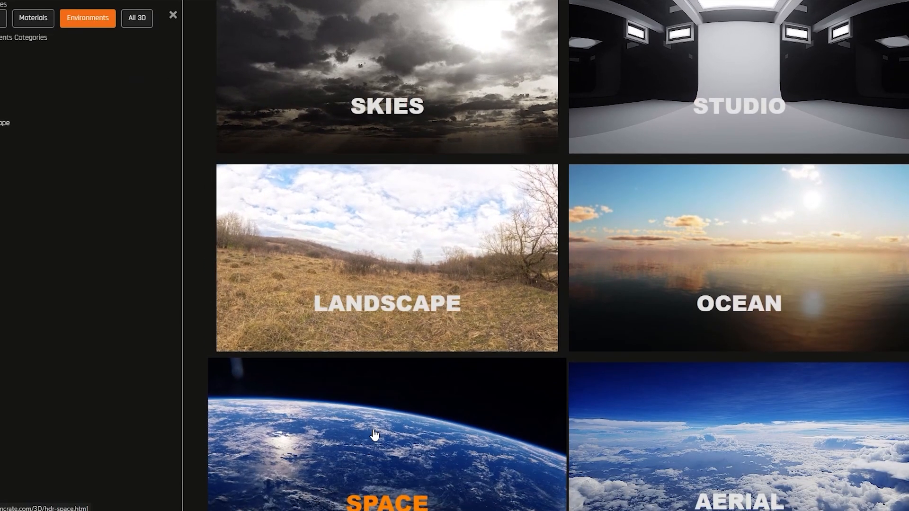
pyautogui.scroll(1, 456, 293)
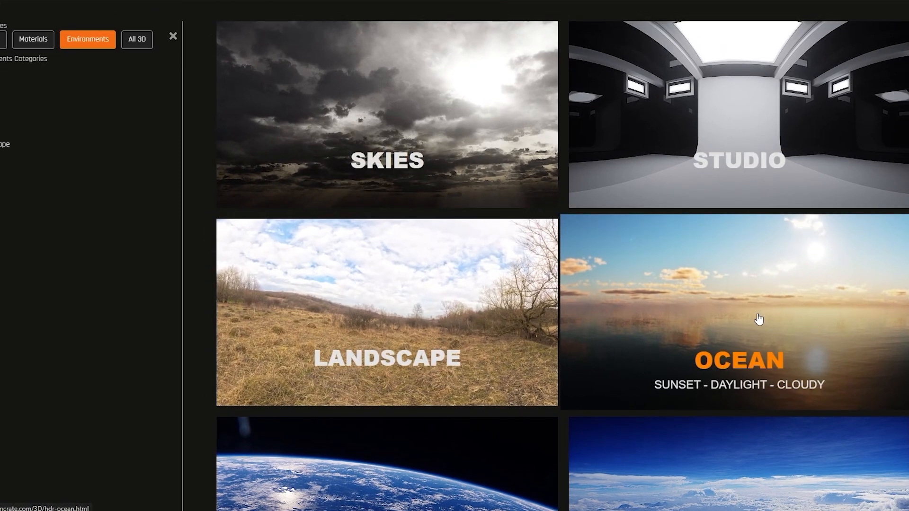
pyautogui.scroll(-2, 757, 320)
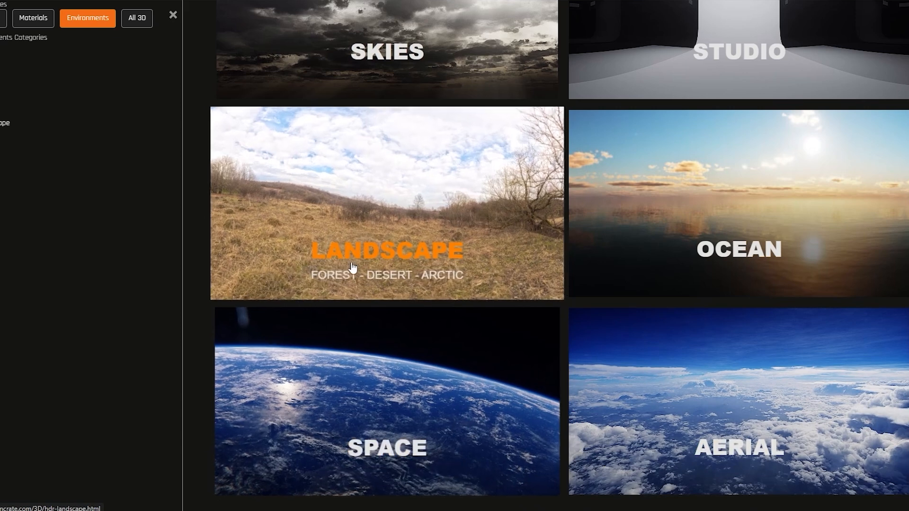
pyautogui.scroll(3, 448, 321)
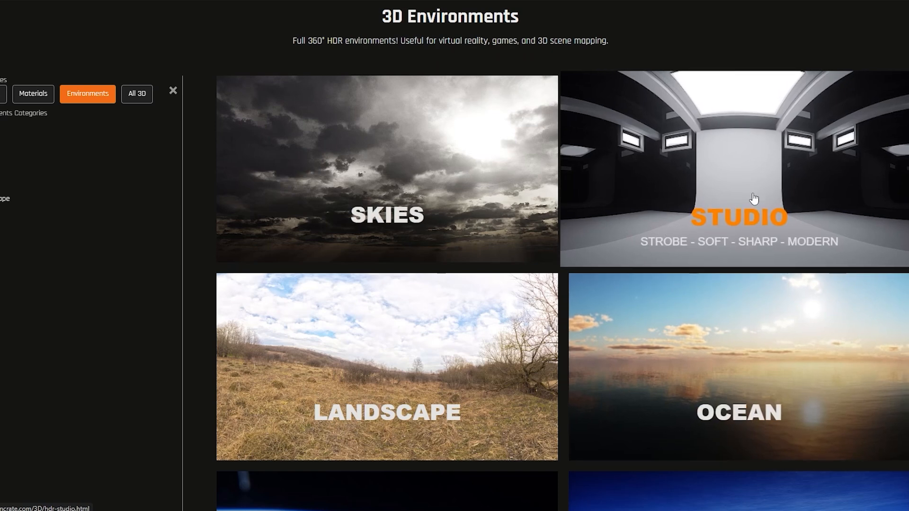
pyautogui.scroll(-2, 701, 370)
pyautogui.scroll(-1, 698, 378)
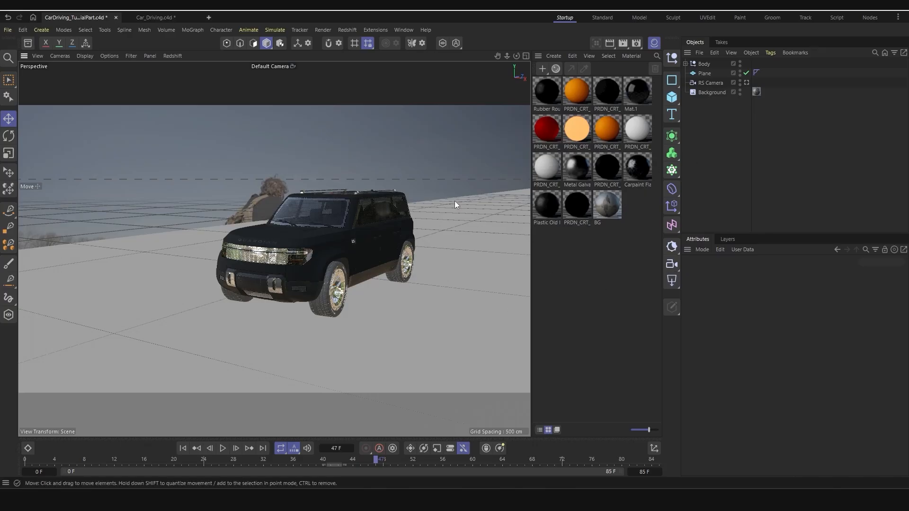
# Add a Redshift dome light and load RenderCrate-Nature_HDR_07.hdr as its texture without copying the image into the project.
pyautogui.click(675, 283)
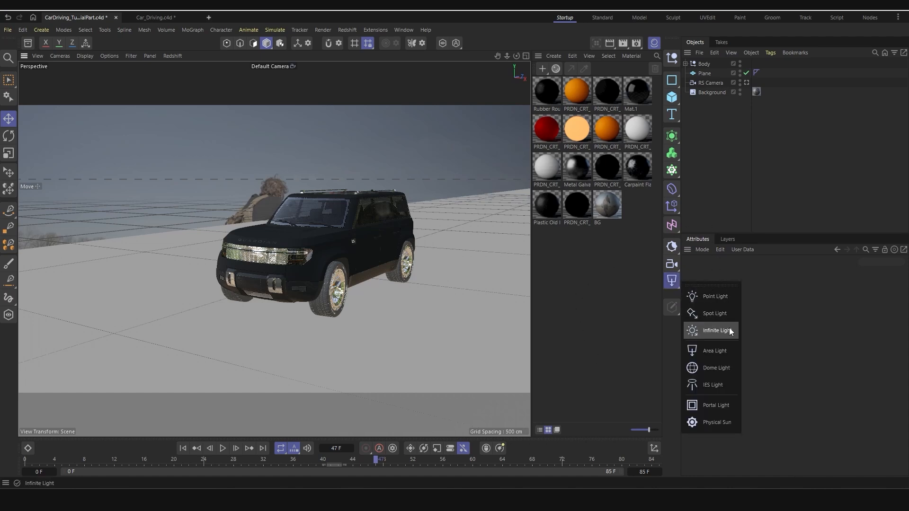
pyautogui.click(708, 369)
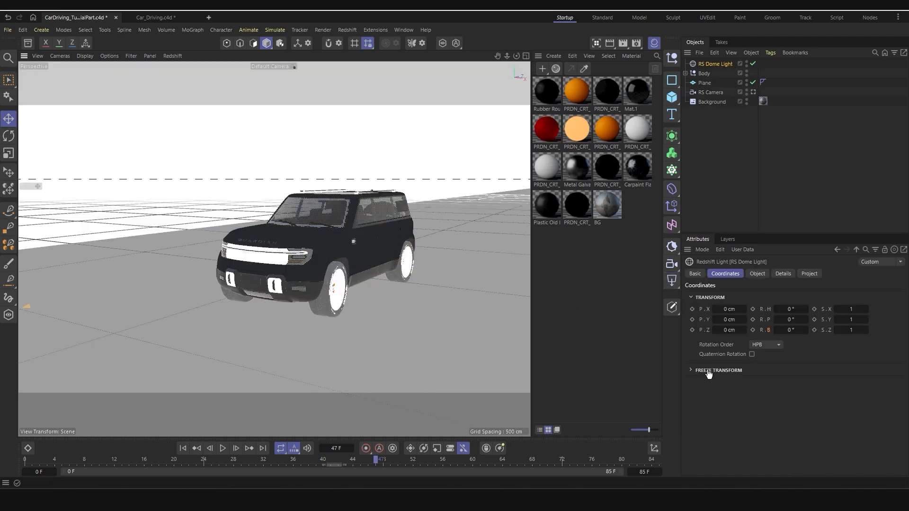
pyautogui.click(757, 273)
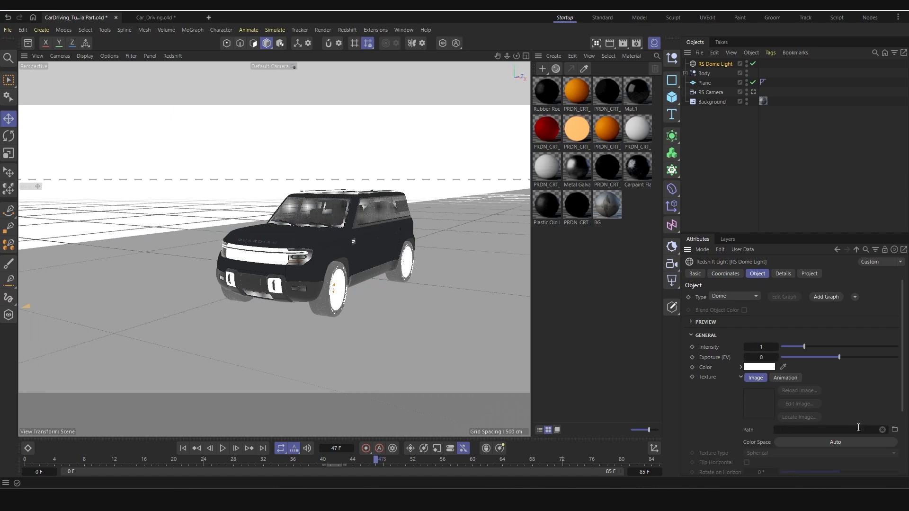
pyautogui.click(894, 429)
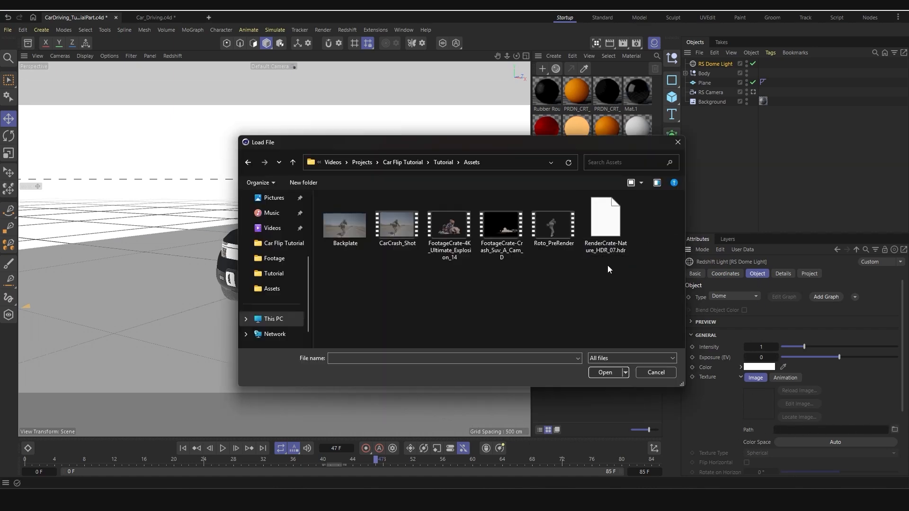
pyautogui.click(606, 239)
pyautogui.click(609, 373)
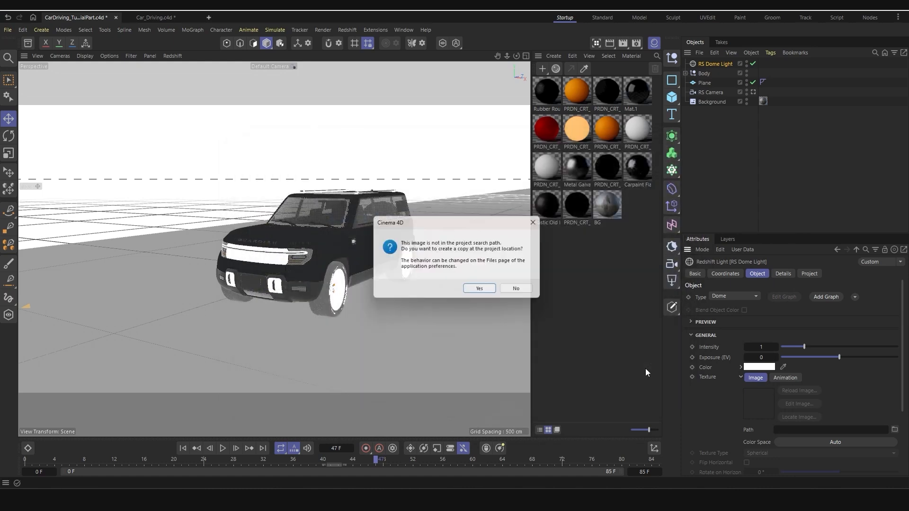
pyautogui.click(520, 290)
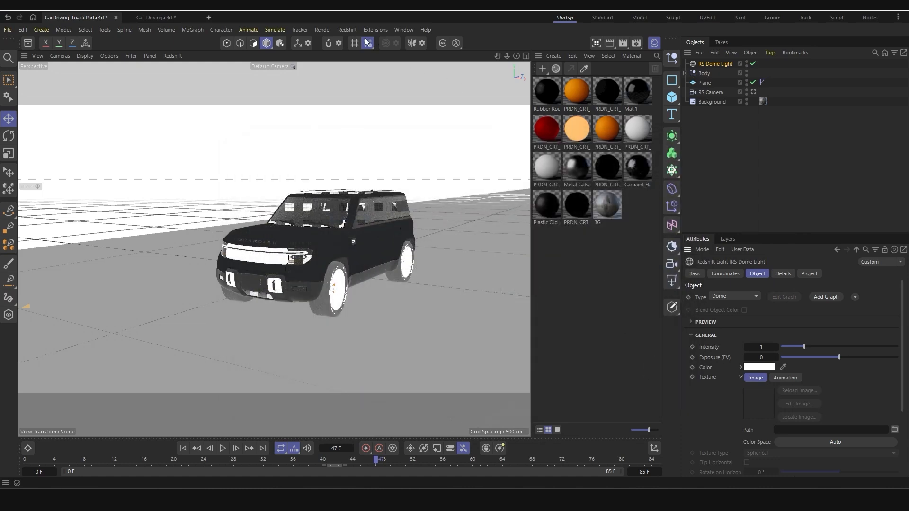
# Preview the HDR-lit car in the Redshift RenderView with live rendering running, and inspect the car from a slightly higher angle.
pyautogui.click(348, 29)
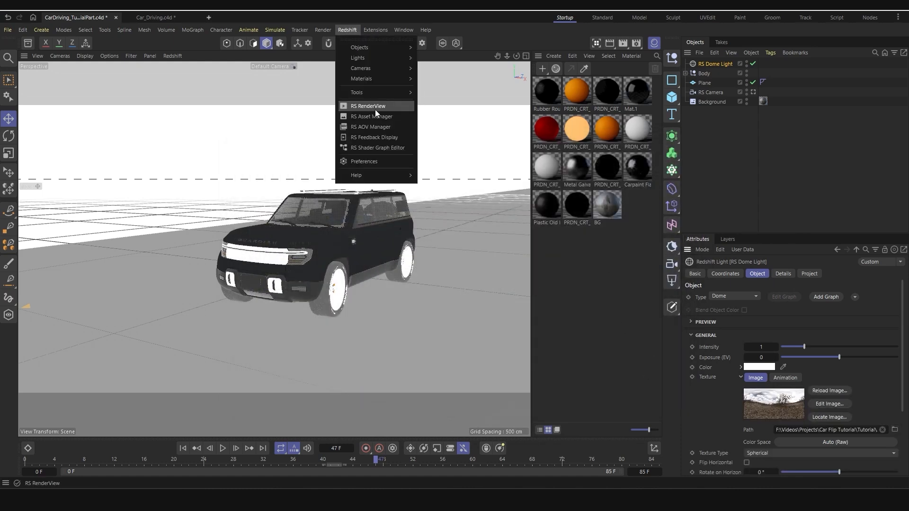
pyautogui.click(375, 108)
pyautogui.click(399, 138)
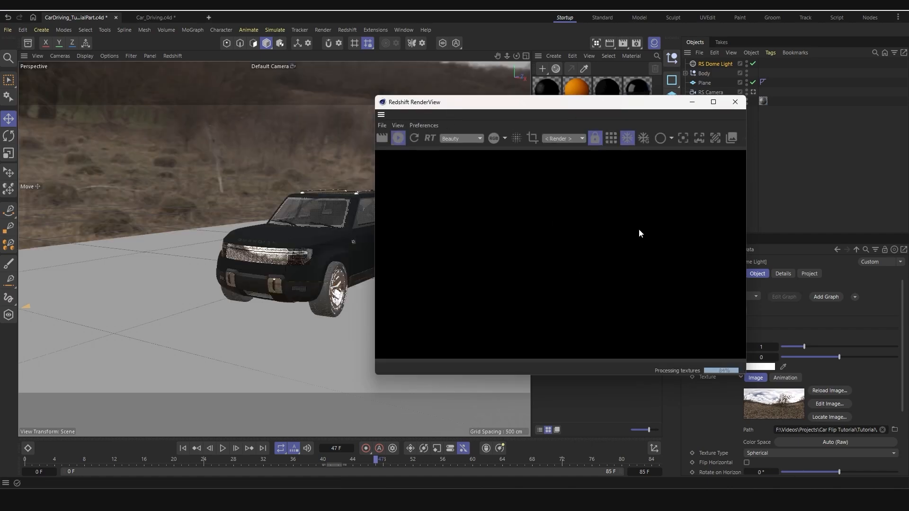
pyautogui.moveTo(270, 261)
pyautogui.keyDown('alt'); pyautogui.mouseDown()
pyautogui.moveTo(426, 268)
pyautogui.moveTo(276, 274)
pyautogui.mouseUp(); pyautogui.keyUp('alt')
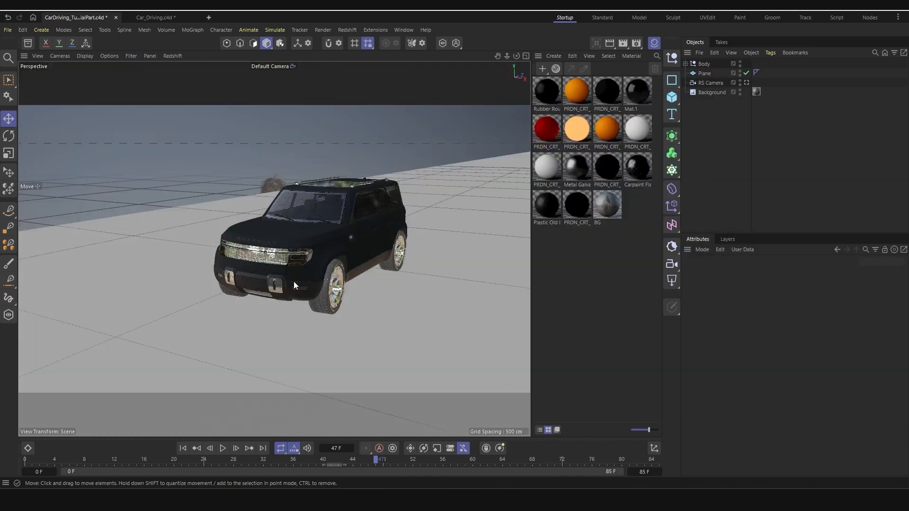
# Look through the RS Camera and set the render output to 24 fps with the frame range covering All Frames.
pyautogui.click(747, 83)
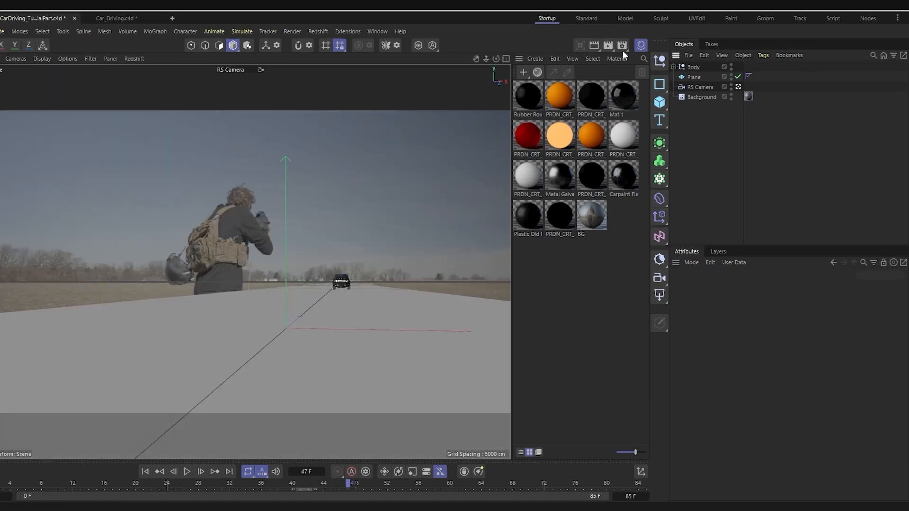
pyautogui.click(636, 43)
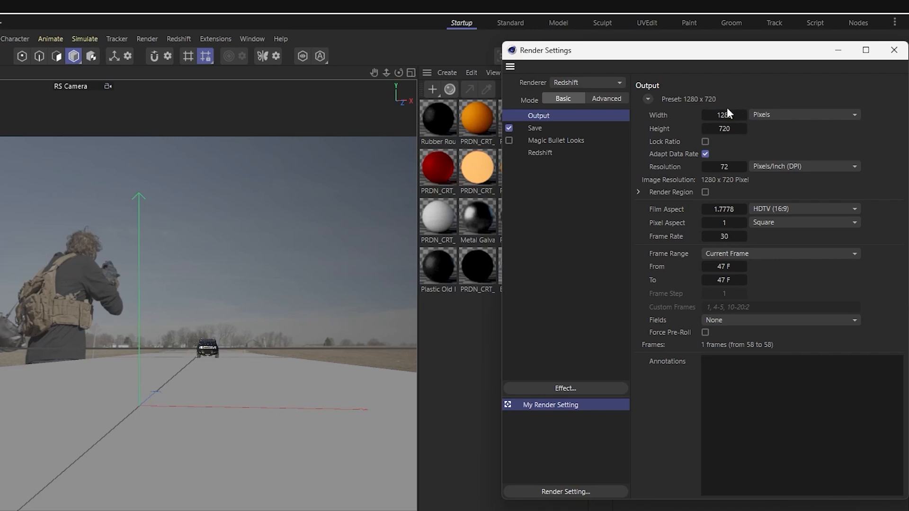
pyautogui.doubleClick(724, 237)
pyautogui.write('24')
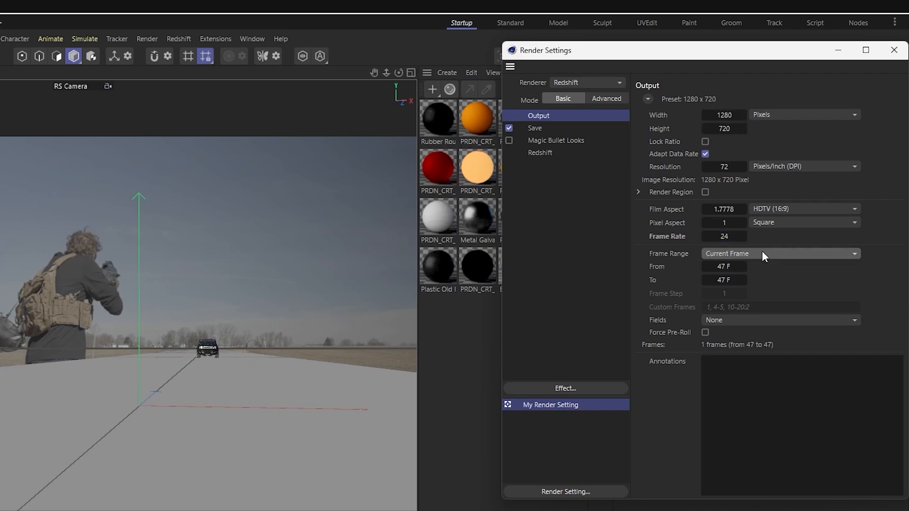
pyautogui.click(762, 254)
pyautogui.click(760, 297)
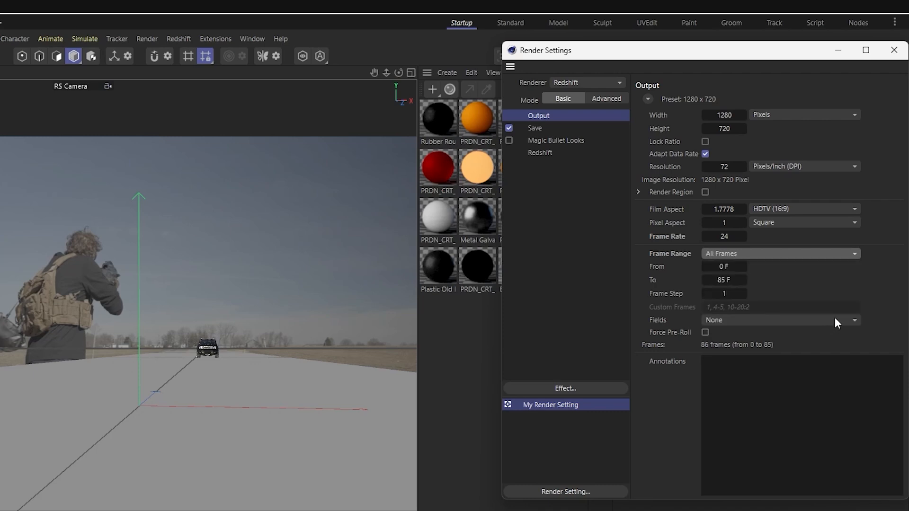
# Enable the alpha channel for the saved regular image and choose its output file format.
pyautogui.click(534, 128)
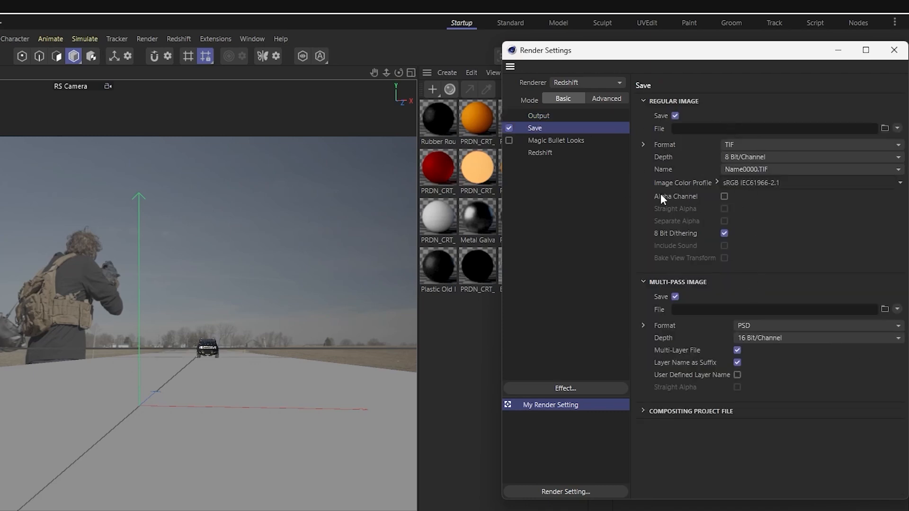
pyautogui.click(724, 196)
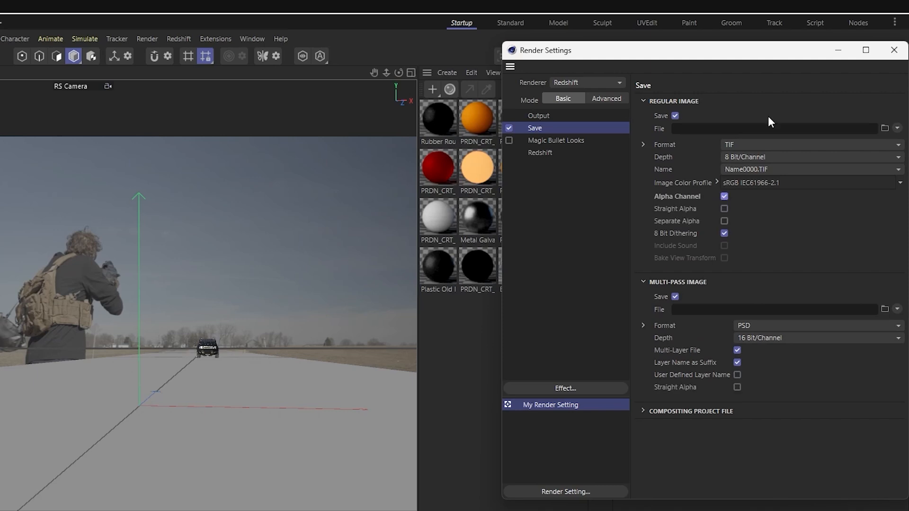
pyautogui.click(751, 141)
pyautogui.click(771, 257)
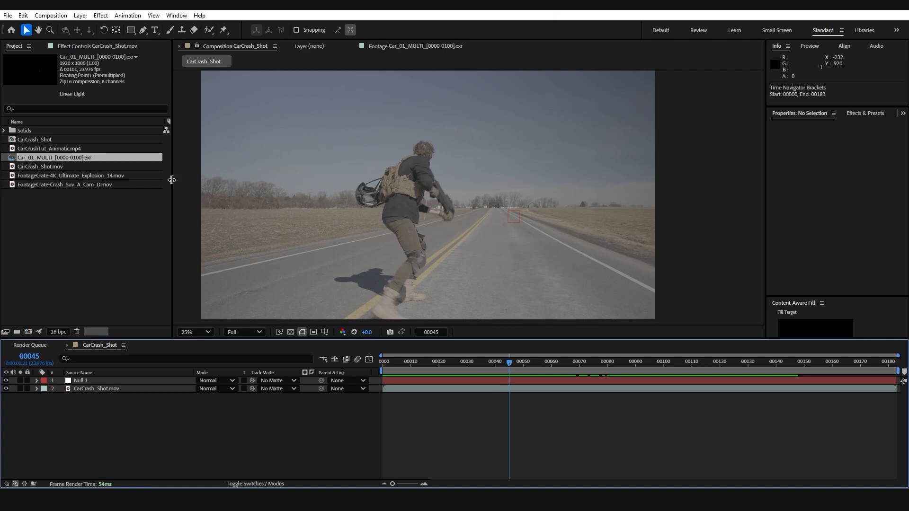
# Switch to After Effects, scrub through the Car_01_MULTI_[0000-0100].exr footage, and add it to CarCrash_Shot between Null 1 and the backplate.
pyautogui.doubleClick(54, 163)
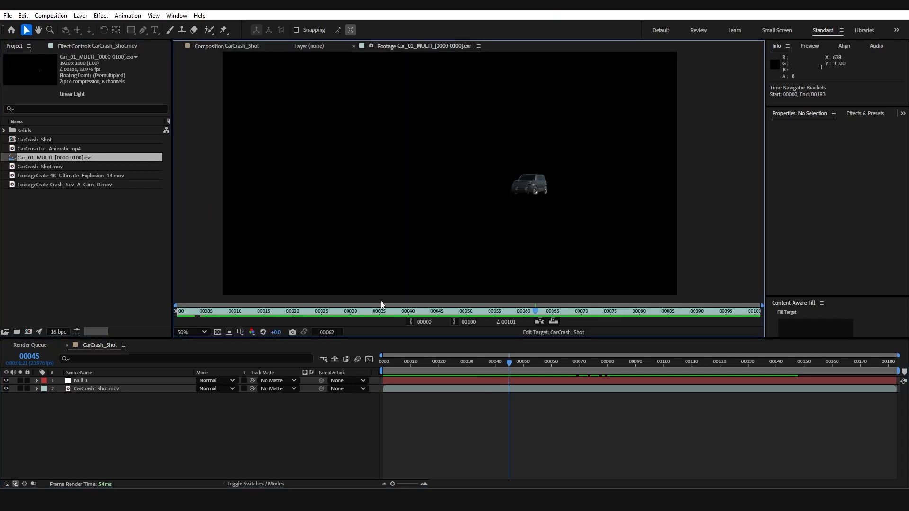
pyautogui.moveTo(367, 312)
pyautogui.mouseDown()
pyautogui.moveTo(337, 314)
pyautogui.moveTo(443, 313)
pyautogui.mouseUp()
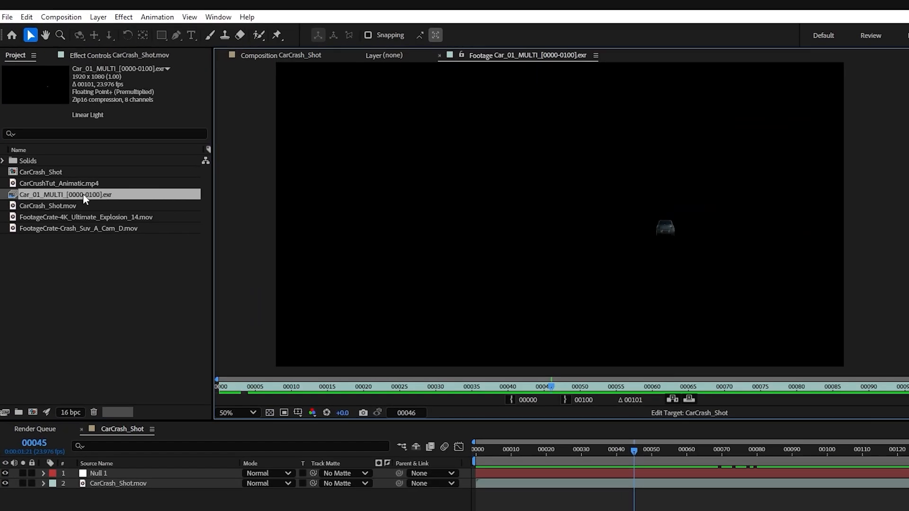
pyautogui.moveTo(68, 157); pyautogui.dragTo(160, 355)
pyautogui.moveTo(198, 443); pyautogui.dragTo(160, 479)
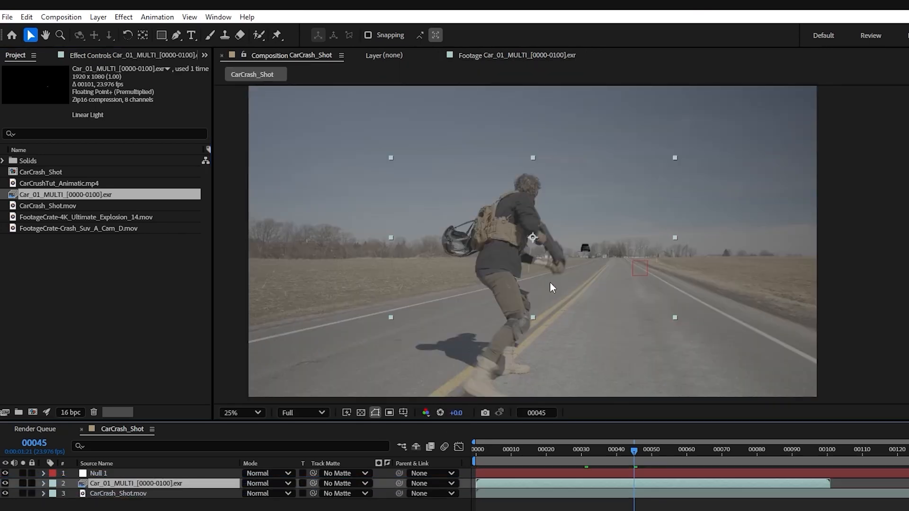
# Fit the car render layer to the full composition frame and parent it to Null 1.
pyautogui.press('space')
pyautogui.keyDown('shift'); pyautogui.moveTo(674, 320); pyautogui.dragTo(687, 333); pyautogui.keyUp('shift')
pyautogui.hotkey('ctrl', 'alt', 'f')
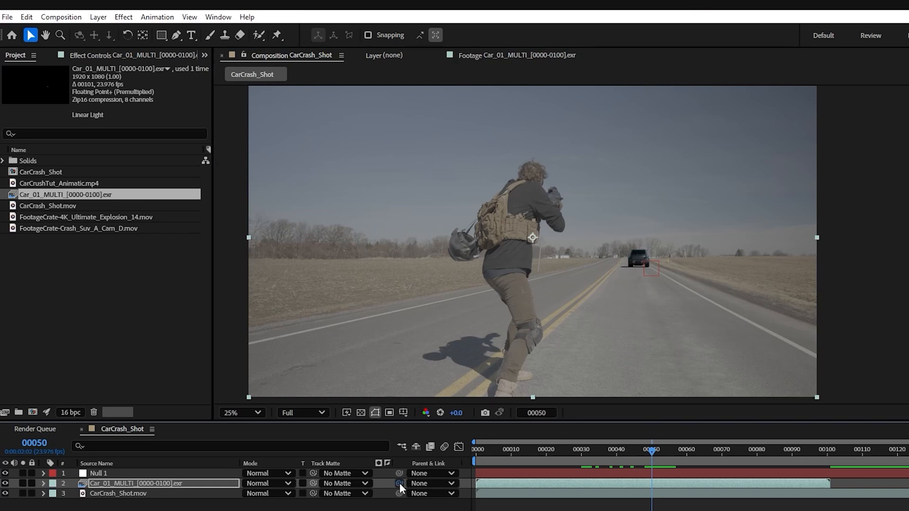
pyautogui.moveTo(399, 483); pyautogui.dragTo(219, 473)
# Go to frame 61 and apply the Levels effect to the car render layer.
pyautogui.moveTo(654, 451); pyautogui.dragTo(691, 456)
pyautogui.press('.')
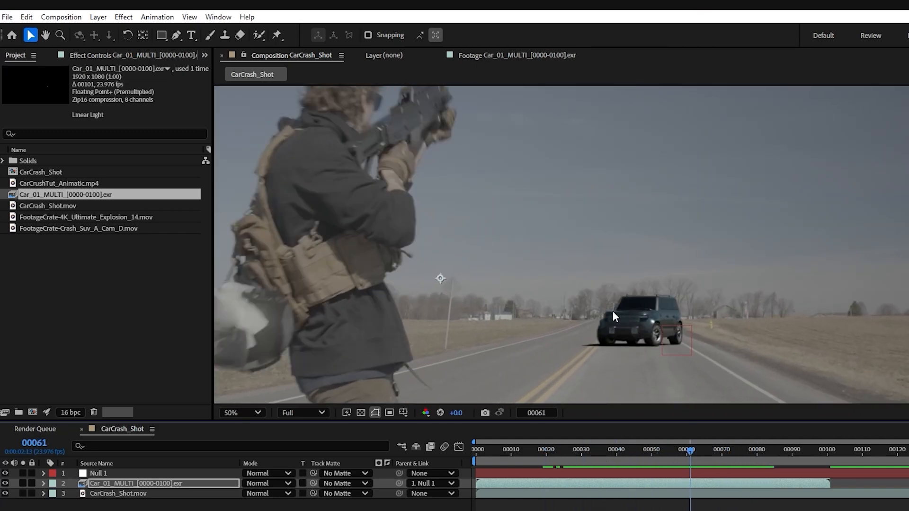
pyautogui.click(195, 486)
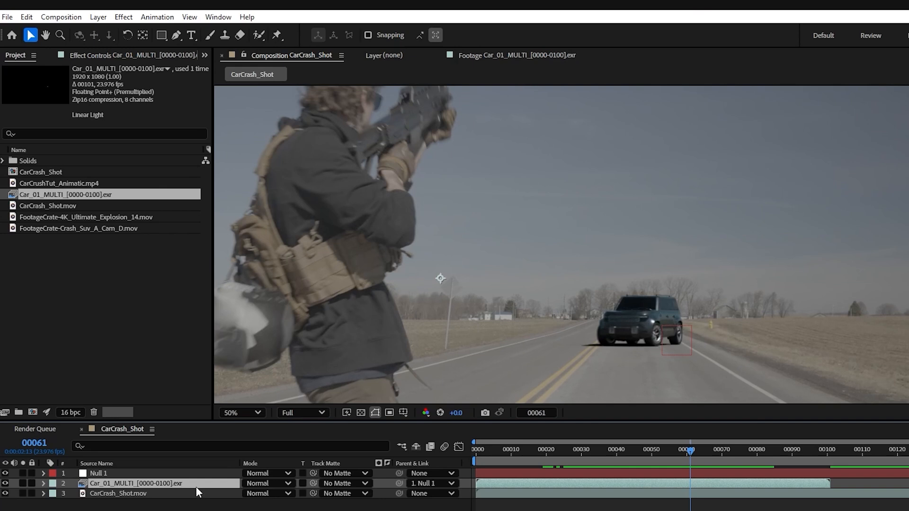
pyautogui.hotkey('ctrl', 'space')
pyautogui.write('levels')
pyautogui.press('Return')
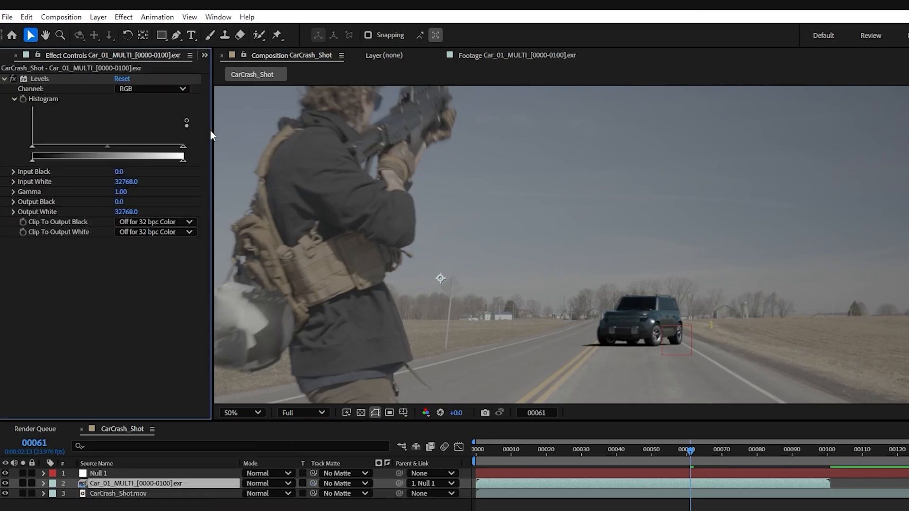
# Isolate the red channel in the composition view and raise the car's Red Output Black to 5397.1 in Levels.
pyautogui.click(161, 89)
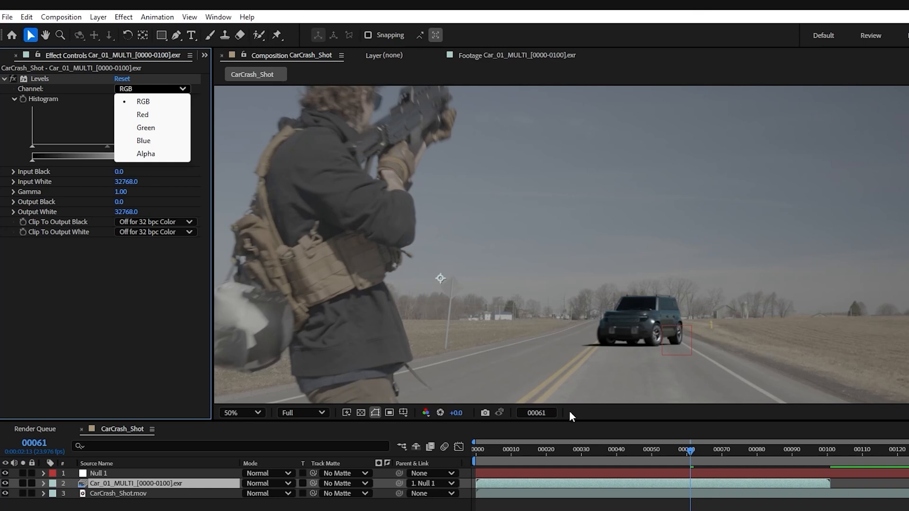
pyautogui.click(425, 413)
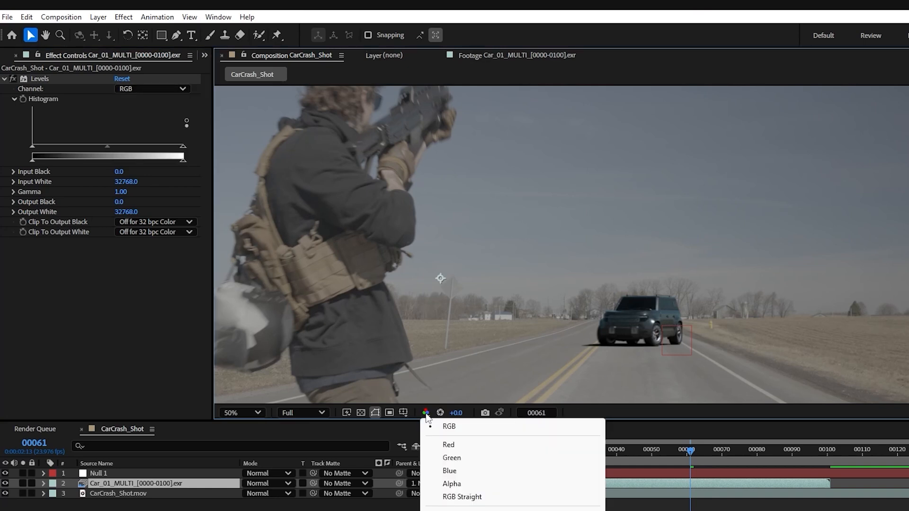
pyautogui.click(450, 445)
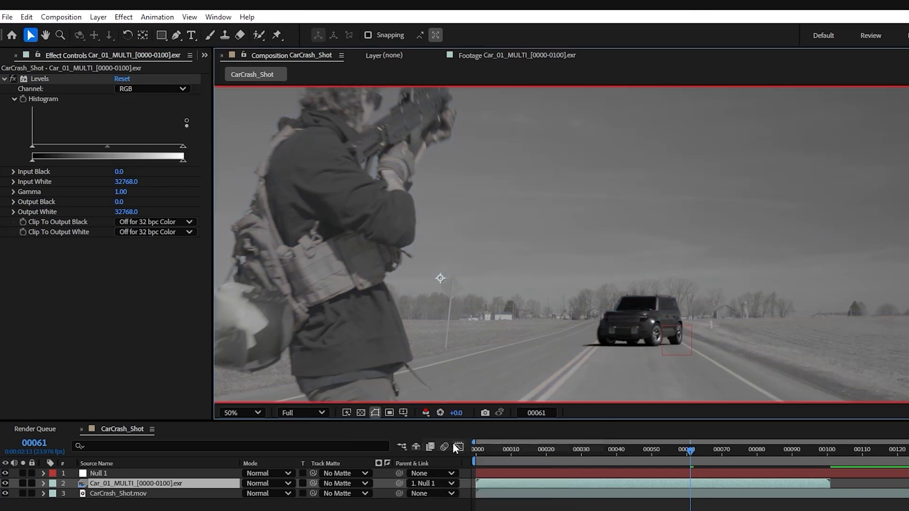
pyautogui.click(158, 99)
pyautogui.click(156, 90)
pyautogui.click(135, 113)
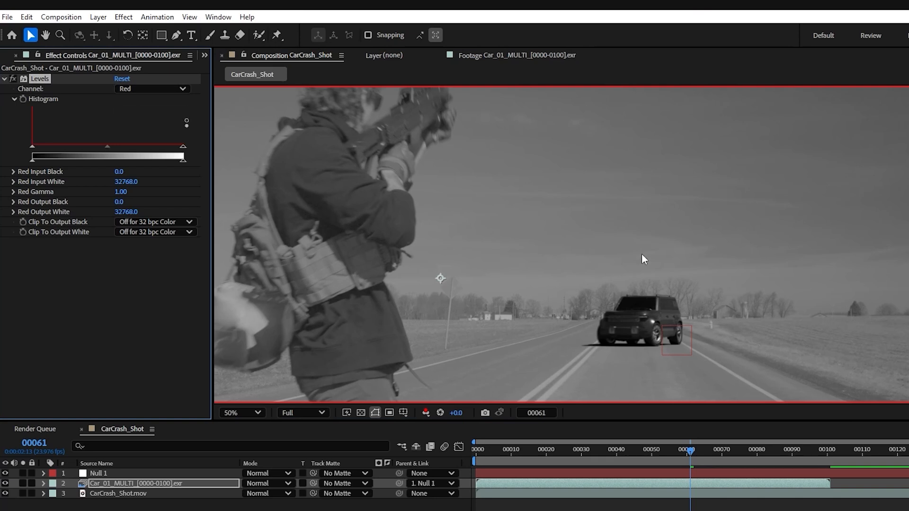
pyautogui.moveTo(35, 161); pyautogui.dragTo(58, 164)
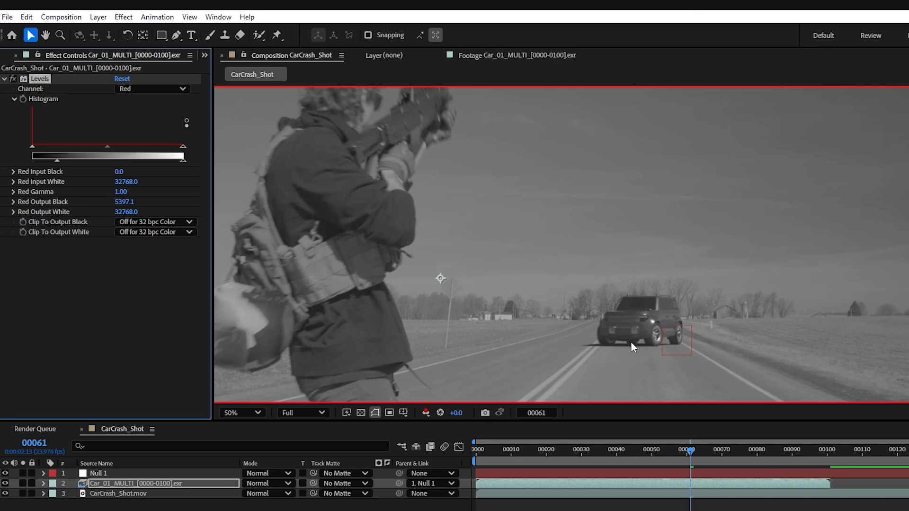
# Isolate the green channel in the composition view and raise the car's Green Output Black to 4497.6 in Levels.
pyautogui.click(426, 413)
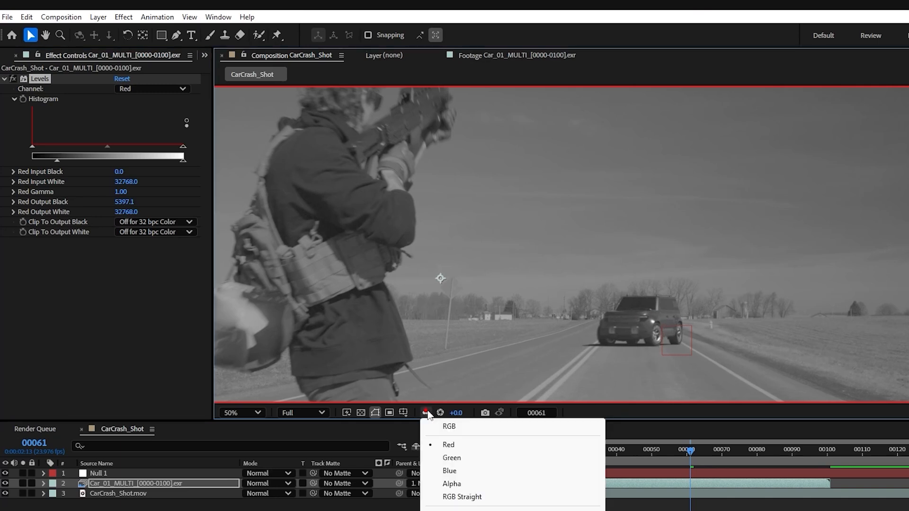
pyautogui.click(452, 456)
pyautogui.click(176, 90)
pyautogui.click(146, 127)
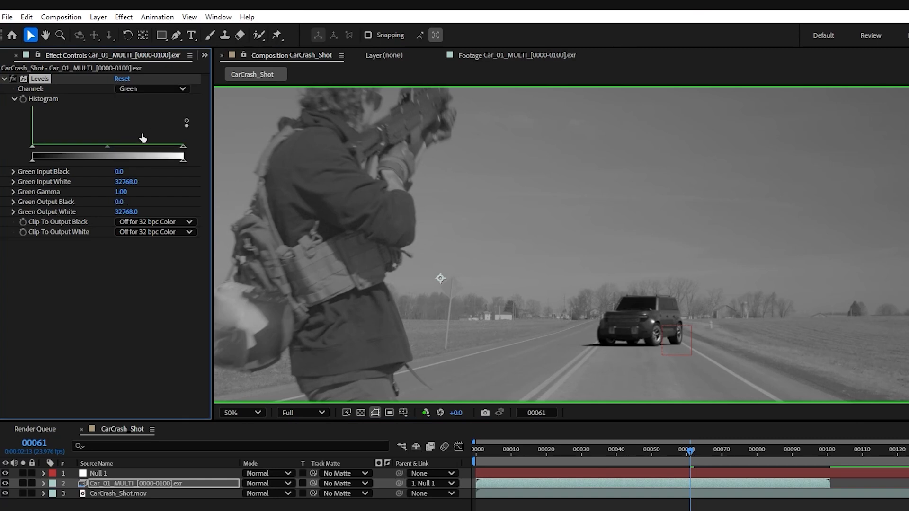
pyautogui.moveTo(52, 160); pyautogui.dragTo(53, 161)
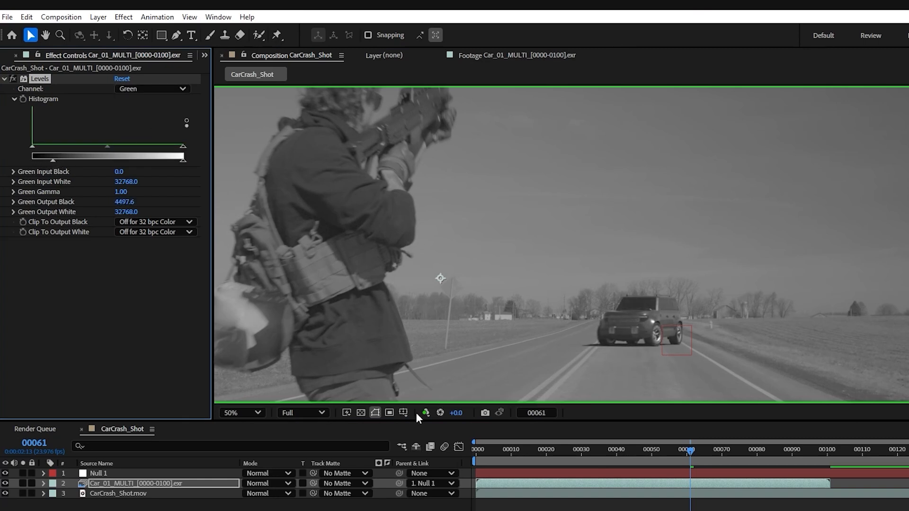
# With the blue channel isolated, raise the car's Blue Output Black to 4754.6 in Levels, and return the view to RGB.
pyautogui.click(426, 413)
pyautogui.click(450, 468)
pyautogui.click(165, 90)
pyautogui.click(155, 140)
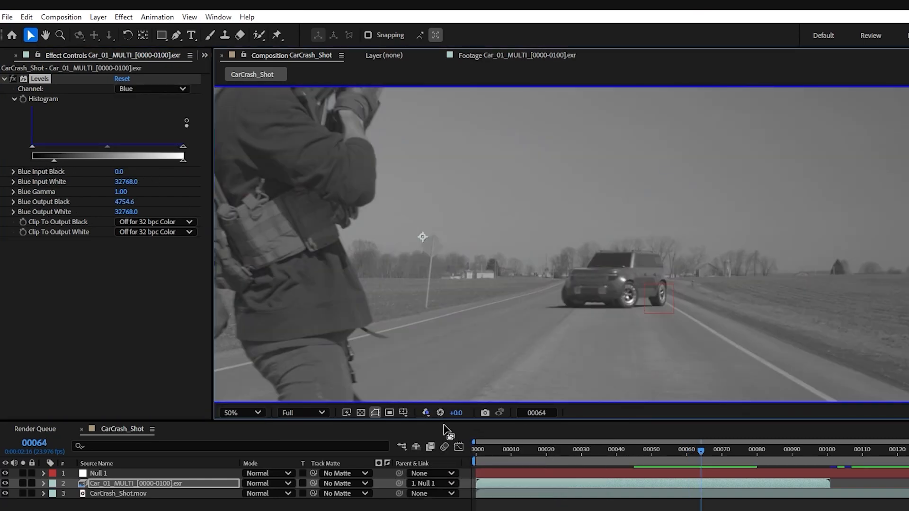
pyautogui.click(425, 412)
pyautogui.click(473, 429)
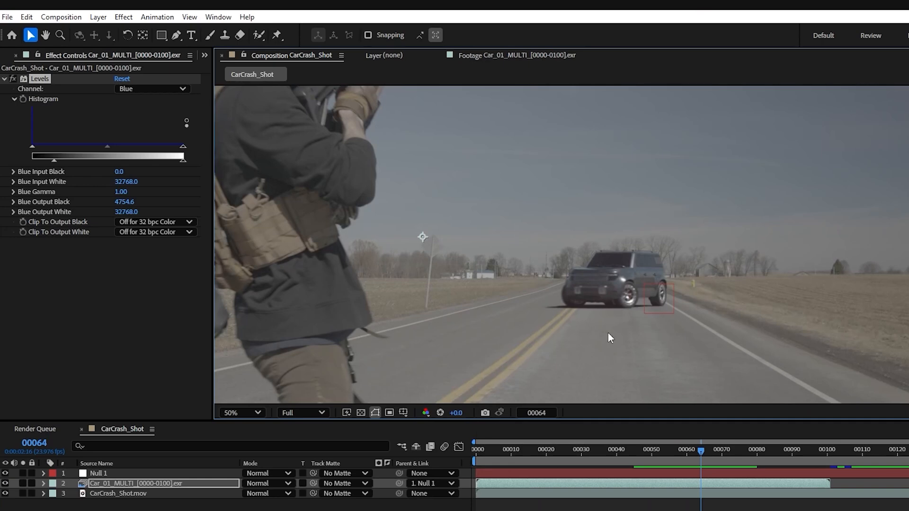
# Play back the color-matched composite and scrub past the end of the car render to frame 122.
pyautogui.scroll(-2, 610, 332)
pyautogui.press('space')
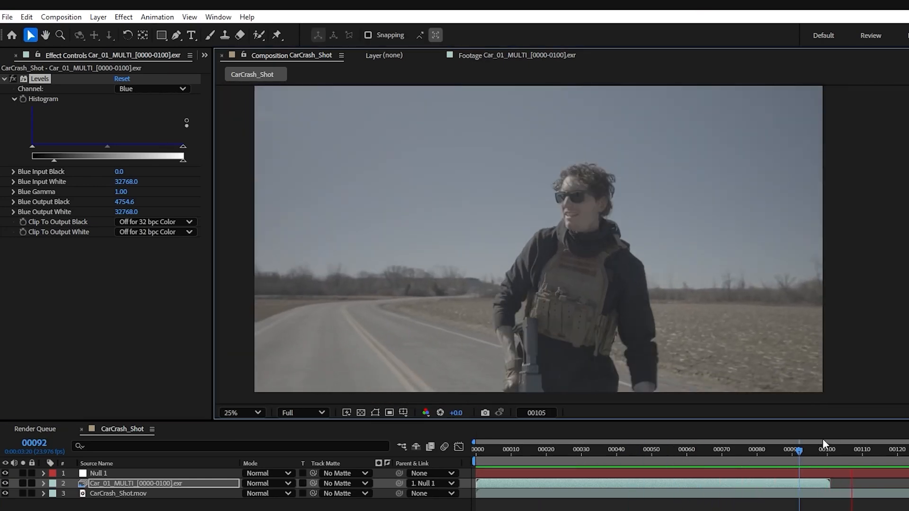
pyautogui.moveTo(823, 439); pyautogui.dragTo(905, 463)
pyautogui.click(8, 58)
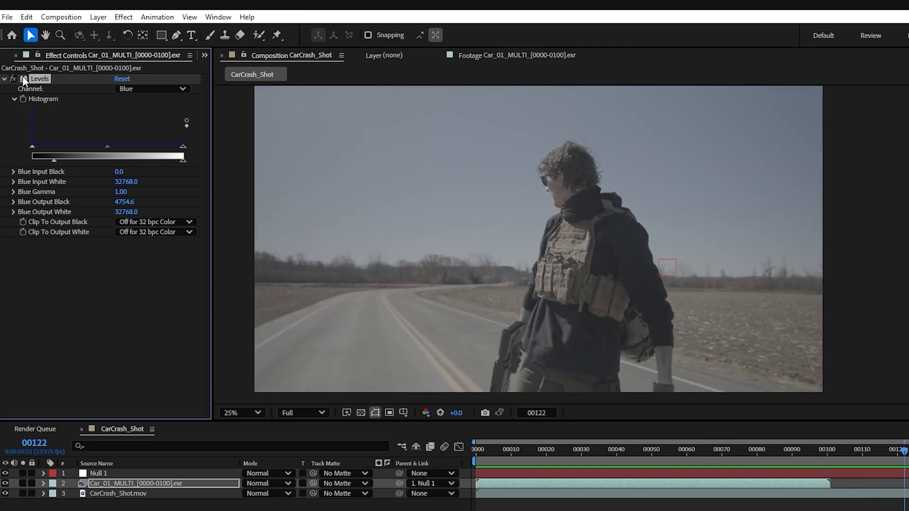
# Preview FootageCrate-Crash_Suv_A_Cam_D.mov from the project and place it in the timeline directly above CarCrash_Shot.mov.
pyautogui.click(1, 58)
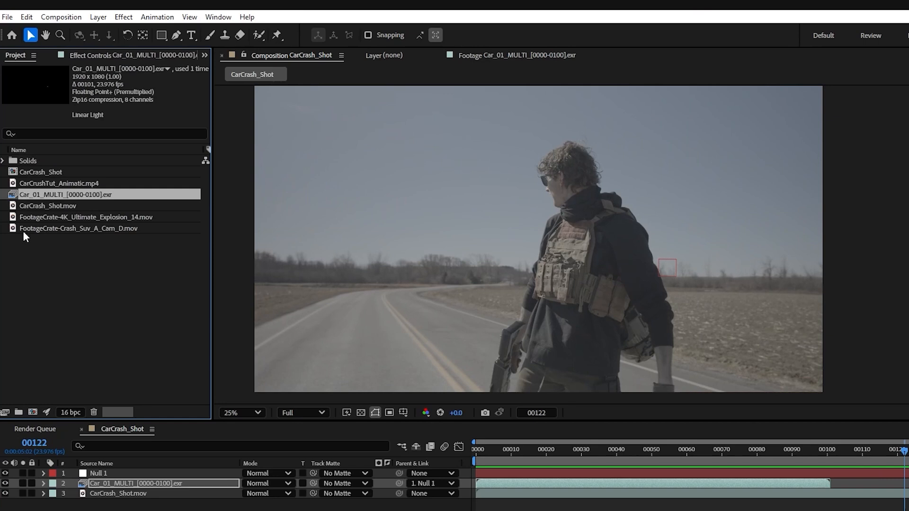
pyautogui.doubleClick(81, 228)
pyautogui.moveTo(464, 378); pyautogui.dragTo(633, 387)
pyautogui.moveTo(103, 236); pyautogui.dragTo(167, 487)
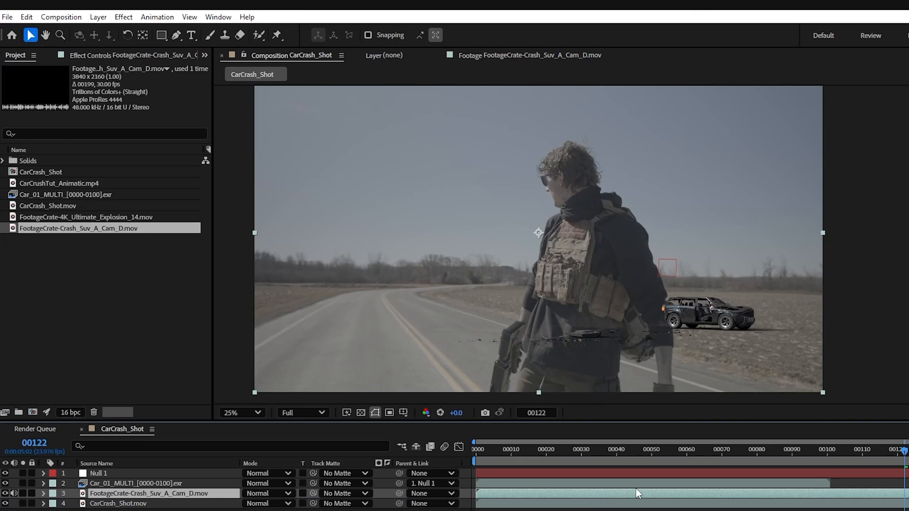
# Shift the crash clip to start at frame 40 and flip it horizontally.
pyautogui.moveTo(544, 493); pyautogui.dragTo(685, 493)
pyautogui.rightClick(514, 238)
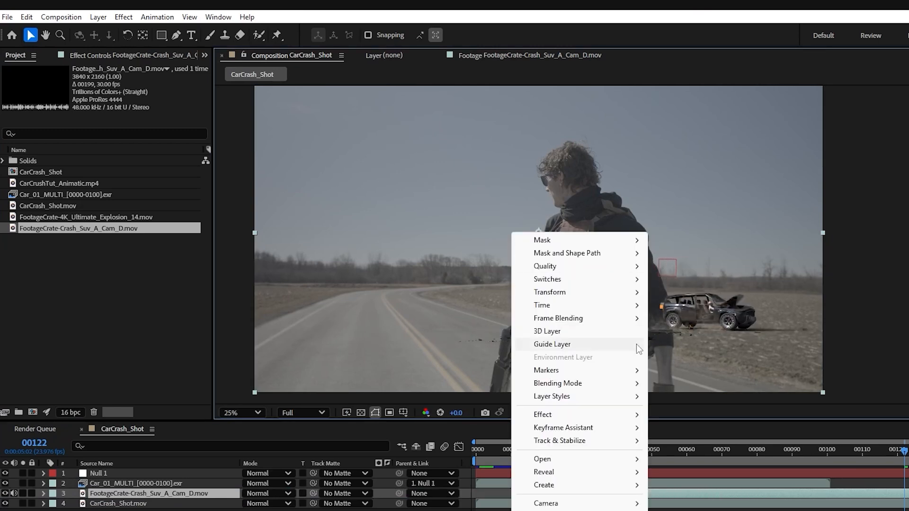
pyautogui.moveTo(618, 296)
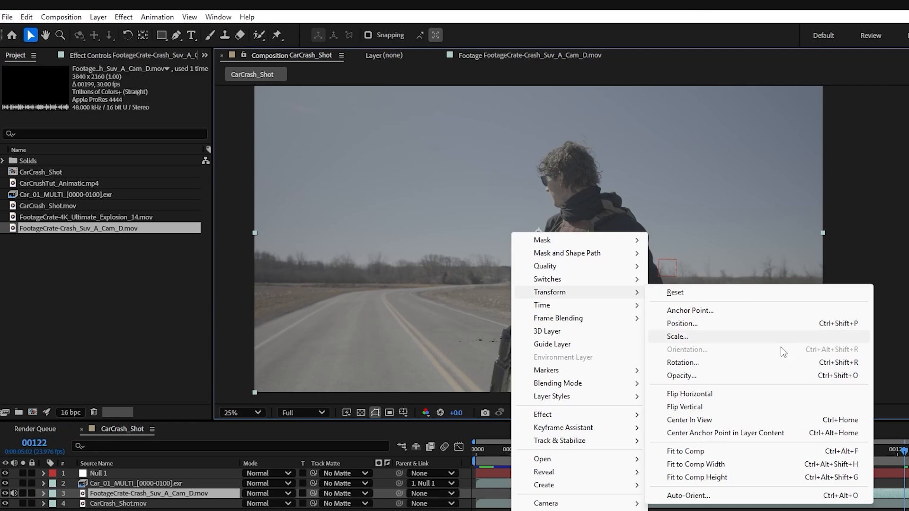
pyautogui.click(709, 392)
# Enlarge the flipped crash clip well beyond the frame and reposition it so the SUV sits on the road beside the soldier.
pyautogui.scroll(2, 420, 332)
pyautogui.moveTo(421, 332); pyautogui.dragTo(614, 297, button='middle')
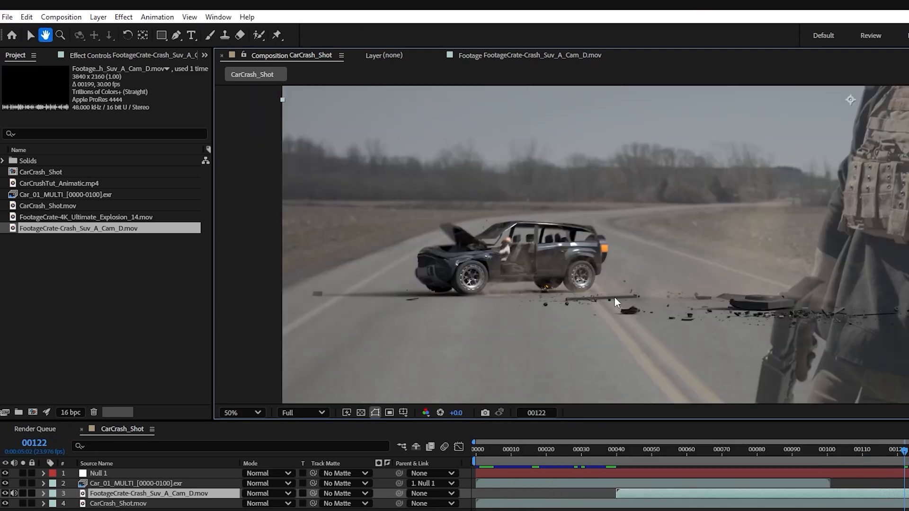
pyautogui.scroll(-2, 582, 244)
pyautogui.moveTo(659, 252); pyautogui.dragTo(570, 277, button='middle')
pyautogui.press('v')
pyautogui.scroll(-1, 571, 277)
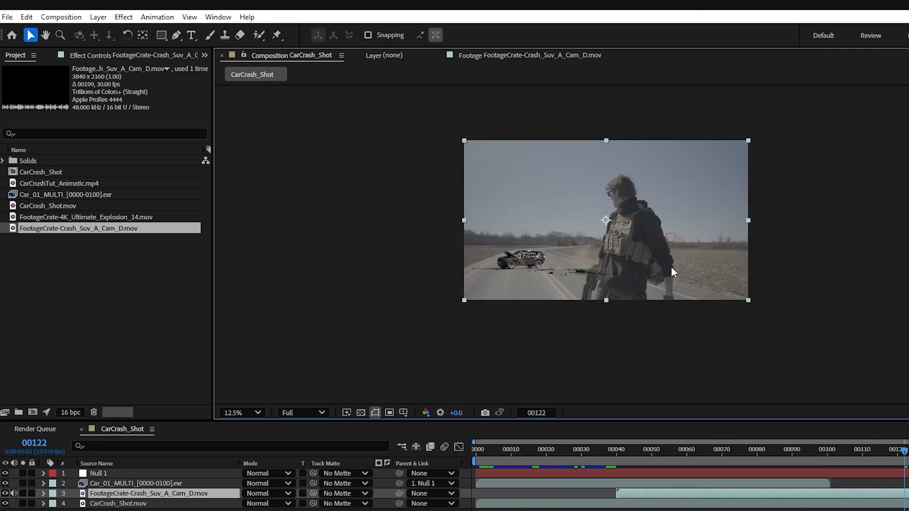
pyautogui.moveTo(697, 308); pyautogui.dragTo(831, 365)
pyautogui.moveTo(542, 329); pyautogui.dragTo(580, 290)
pyautogui.moveTo(487, 301); pyautogui.dragTo(492, 305)
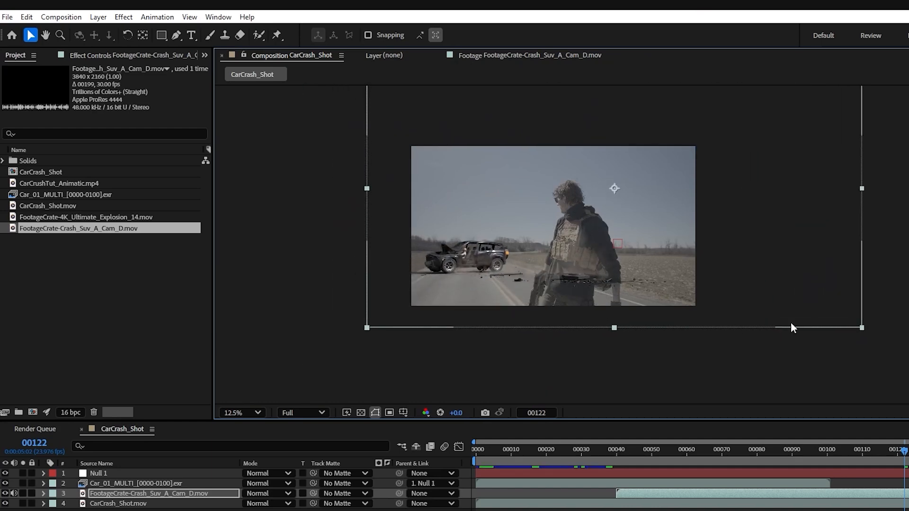
pyautogui.moveTo(861, 326); pyautogui.dragTo(837, 315)
pyautogui.moveTo(658, 284); pyautogui.dragTo(642, 290)
# Shift the crash clip later in the timeline to start at about frame 68.
pyautogui.press('.')
pyautogui.moveTo(901, 454); pyautogui.dragTo(778, 463)
pyautogui.moveTo(746, 493); pyautogui.dragTo(844, 492)
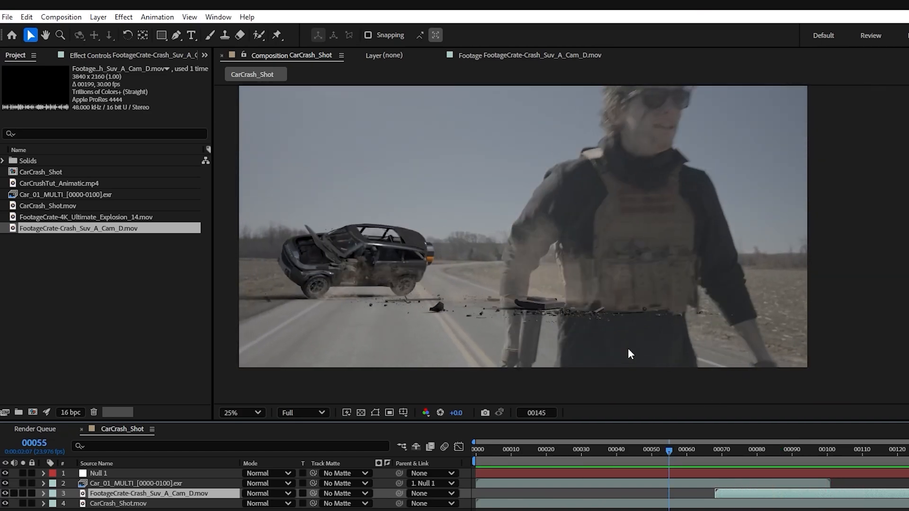
# Check the SUV's placement on the road around frames 150 to 126, and hide the crash clip.
pyautogui.scroll(1, 447, 311)
pyautogui.scroll(-1, 700, 277)
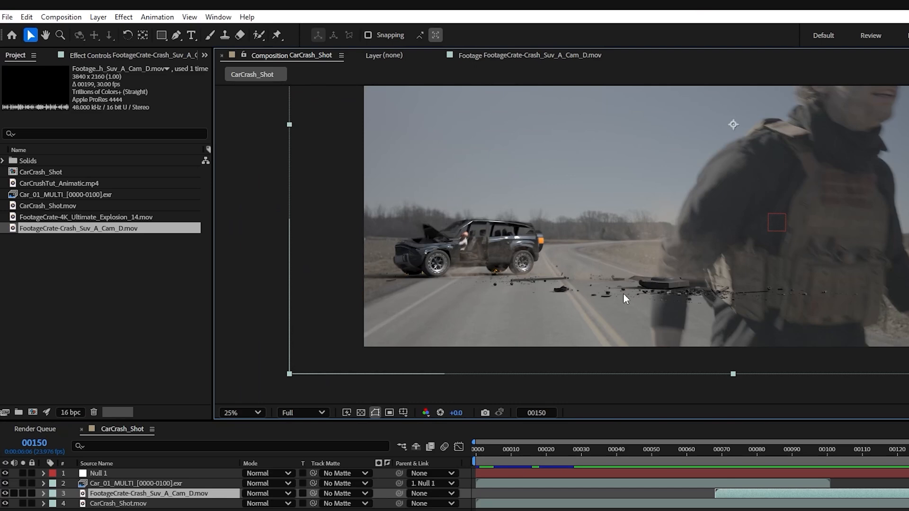
pyautogui.moveTo(623, 294); pyautogui.dragTo(618, 313, button='middle')
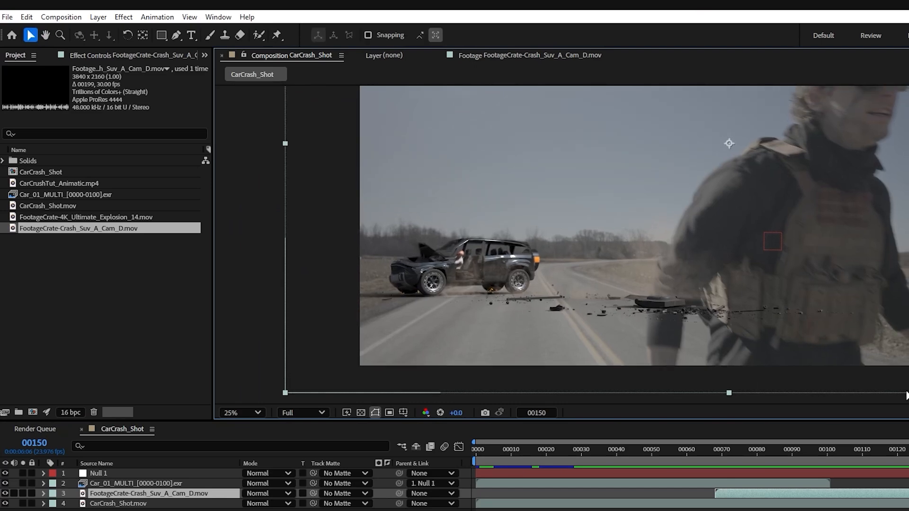
pyautogui.moveTo(908, 458); pyautogui.dragTo(883, 458)
pyautogui.moveTo(659, 226); pyautogui.dragTo(593, 253, button='middle')
pyautogui.moveTo(660, 264); pyautogui.dragTo(637, 262, button='middle')
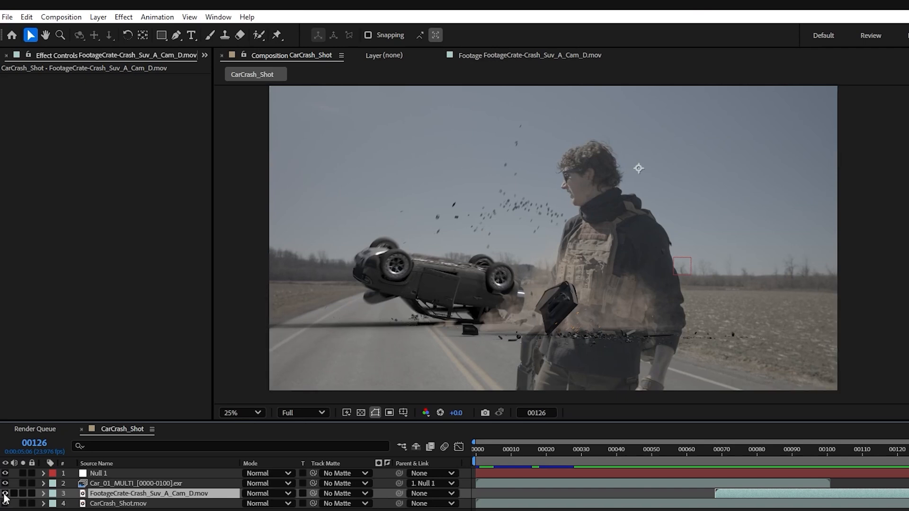
pyautogui.click(5, 493)
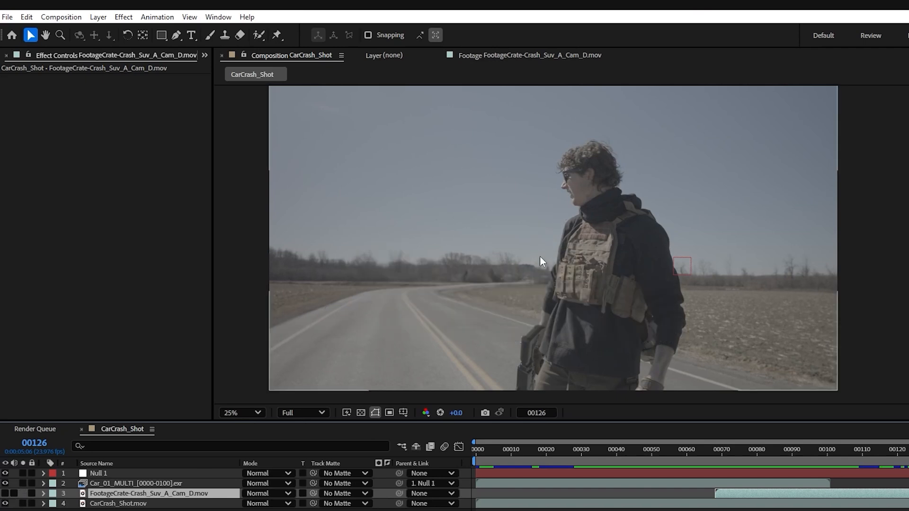
# Duplicate the CarCrash_Shot.mov layer and remove the Mocha AE effect from the upper copy.
pyautogui.click(135, 504)
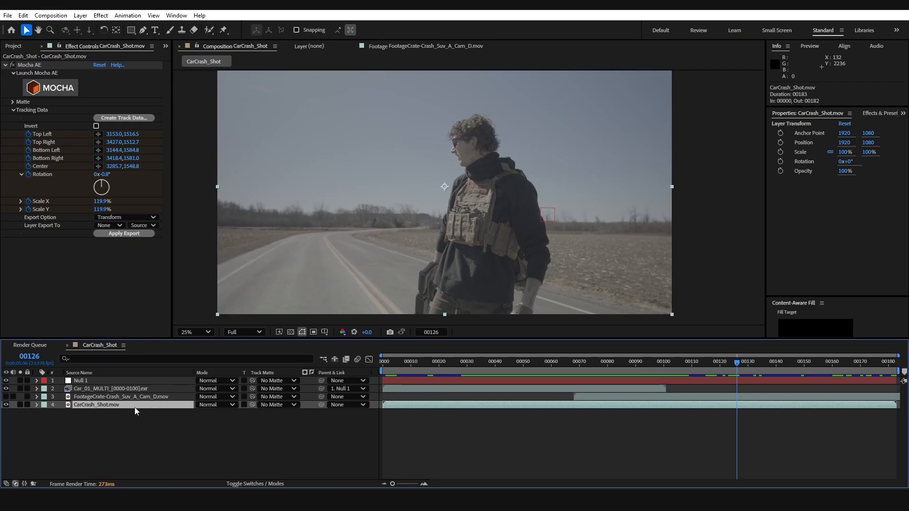
pyautogui.hotkey('ctrl', 'd')
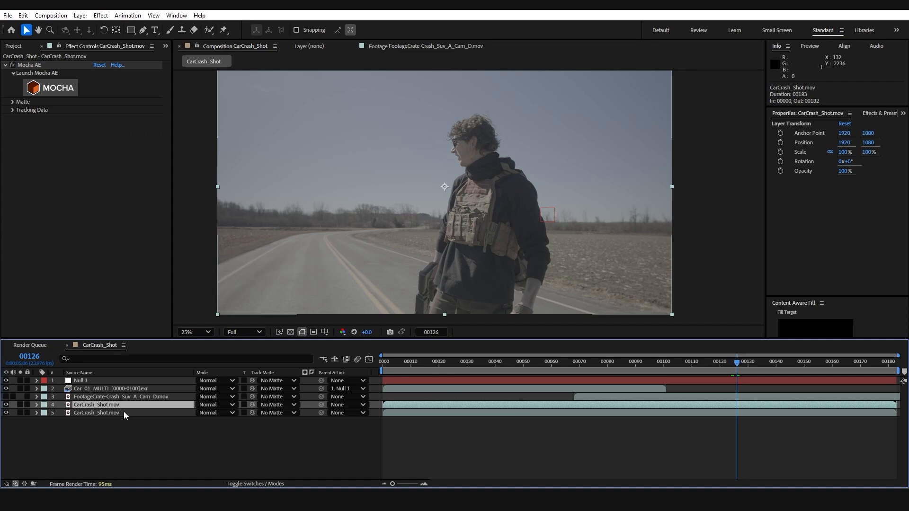
pyautogui.click(34, 66)
pyautogui.press('Delete')
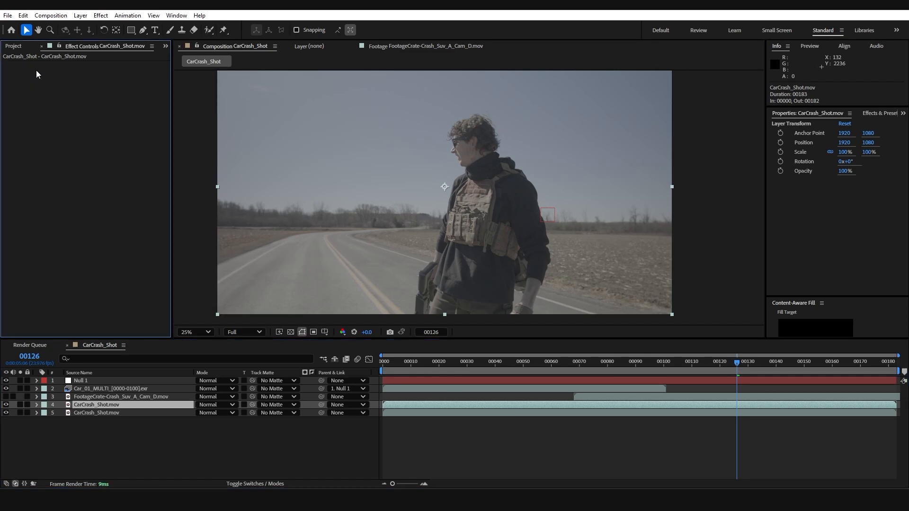
# Trim the start of the duplicated CarCrash_Shot.mov layer to frame 95, as the road comes into view.
pyautogui.moveTo(668, 367); pyautogui.dragTo(644, 371)
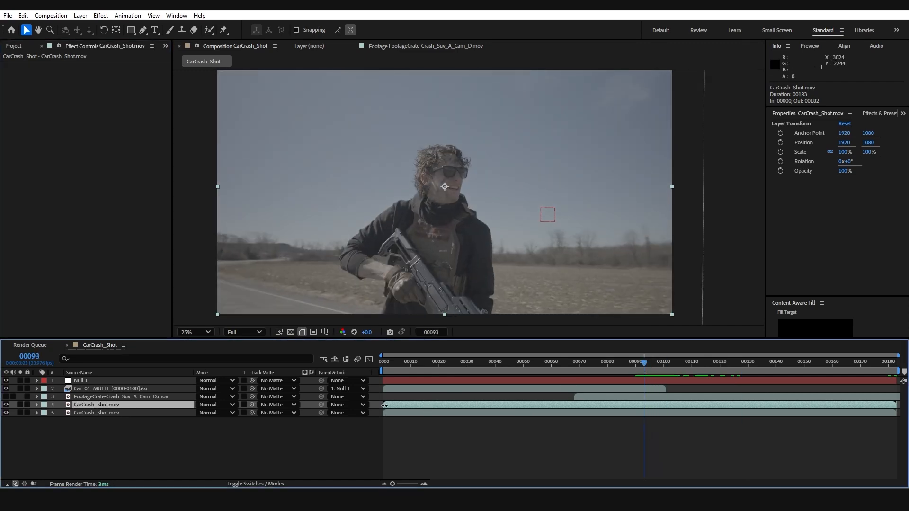
pyautogui.moveTo(385, 405); pyautogui.dragTo(594, 407)
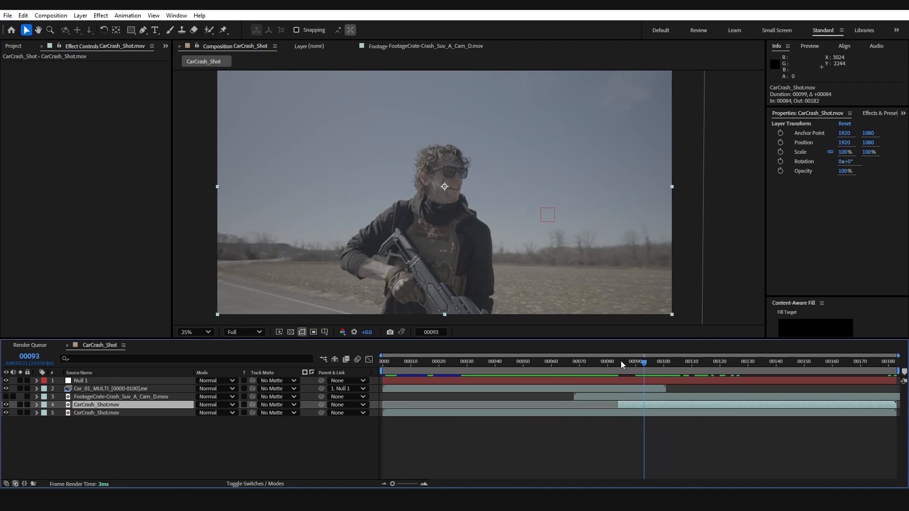
pyautogui.moveTo(621, 365); pyautogui.dragTo(649, 370)
pyautogui.moveTo(620, 404); pyautogui.dragTo(650, 406)
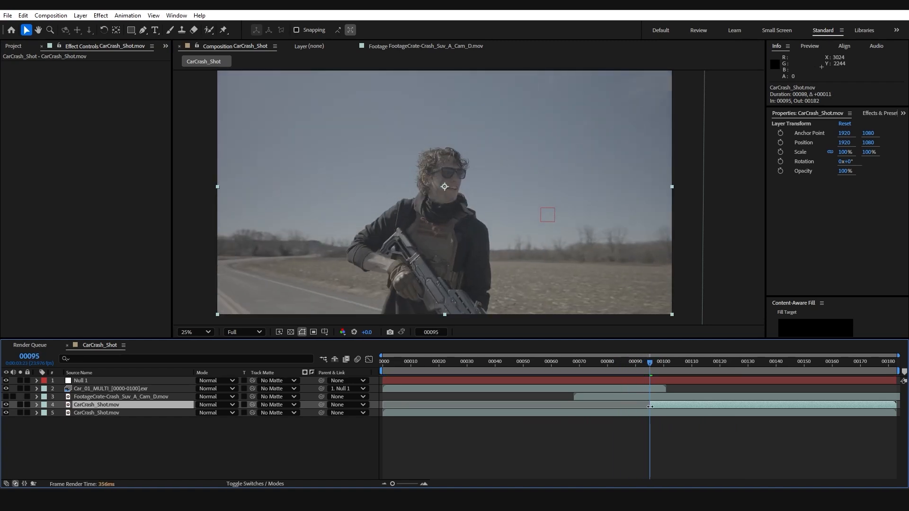
# Apply a fresh Mocha AE effect to the trimmed CarCrash_Shot.mov copy and open it in Mocha, dismissing the welcome window.
pyautogui.hotkey('ctrl', 'space')
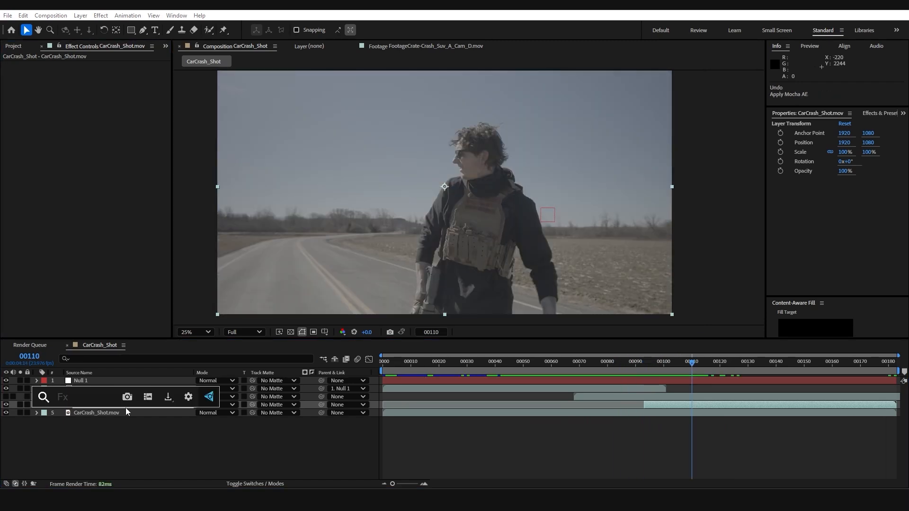
pyautogui.write('mocha')
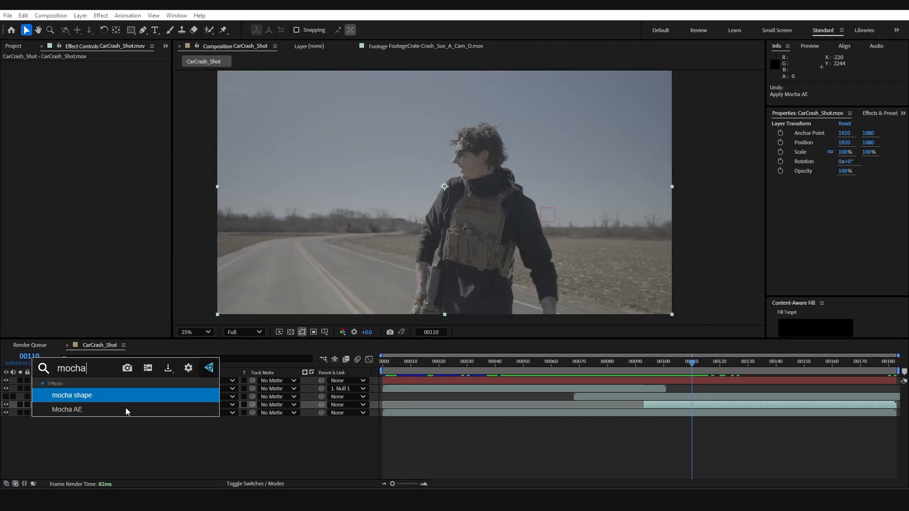
pyautogui.click(126, 409)
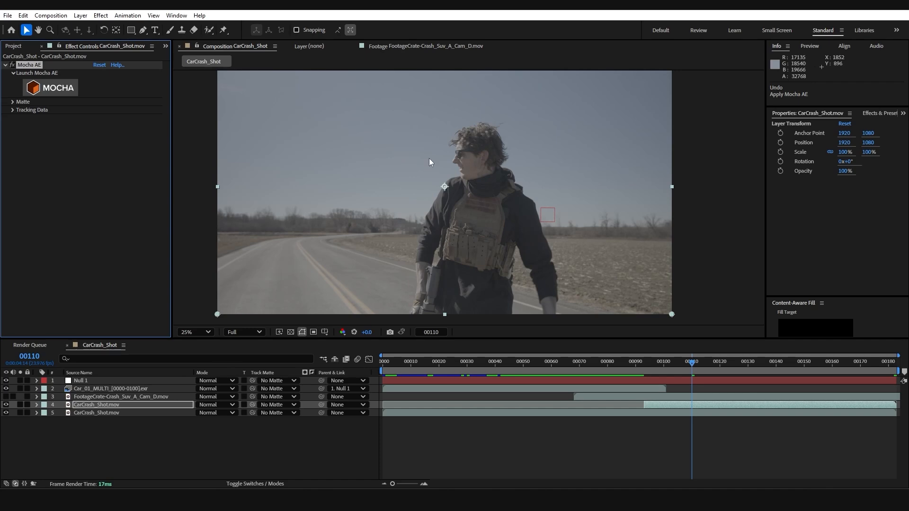
pyautogui.click(54, 89)
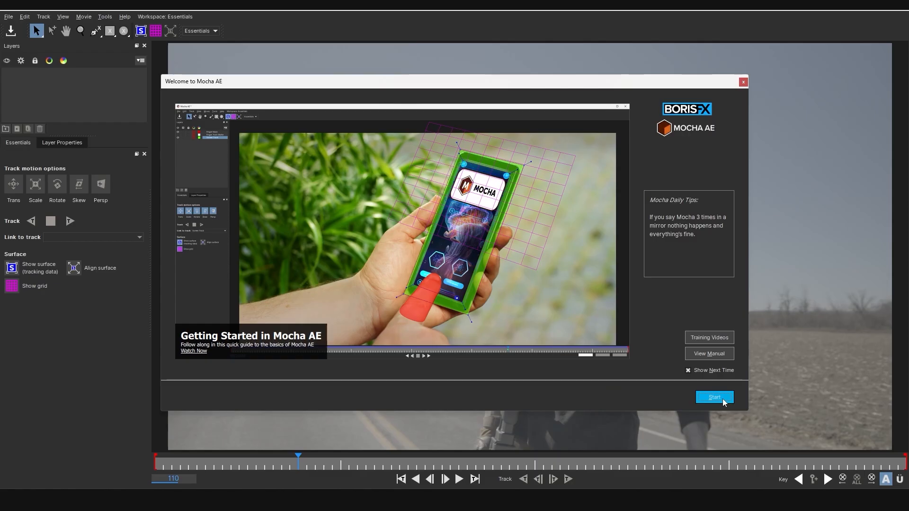
pyautogui.click(723, 400)
# On the last frame, 182, draw a closed tracking shape around the edge of the road near the bend.
pyautogui.moveTo(296, 462); pyautogui.dragTo(905, 461)
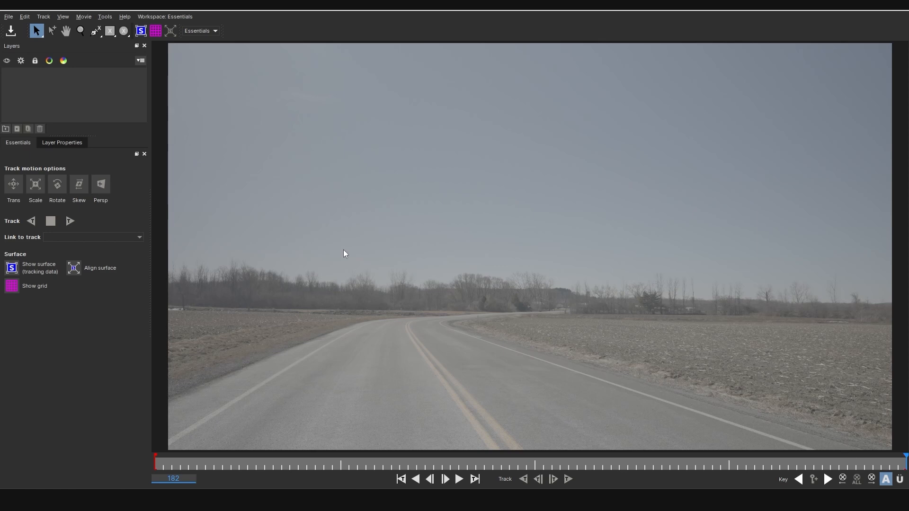
pyautogui.click(95, 30)
pyautogui.click(491, 325)
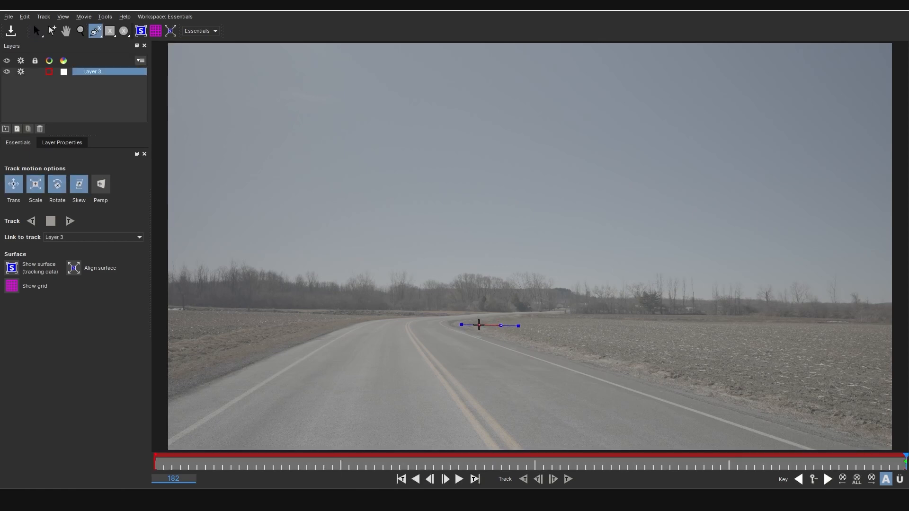
pyautogui.click(438, 334)
pyautogui.click(443, 347)
pyautogui.click(490, 350)
pyautogui.rightClick(527, 341)
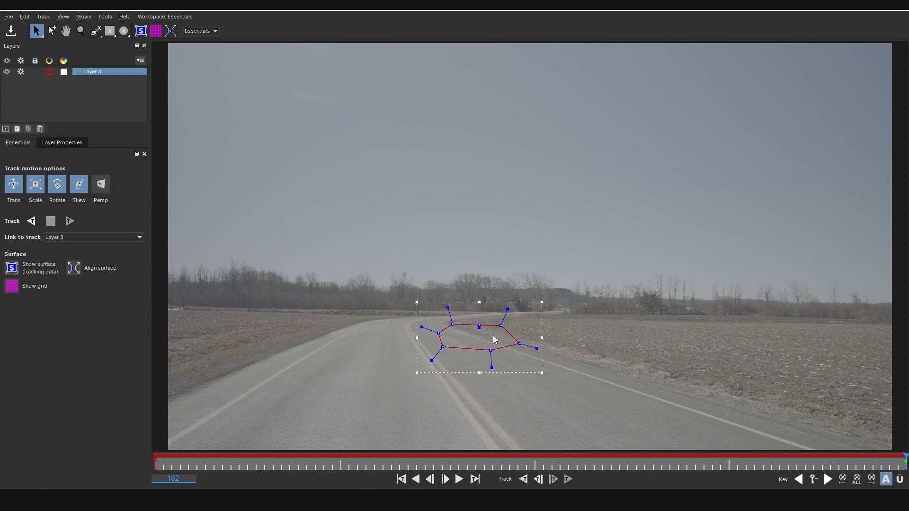
# Track the road shape backward to the start of the clip, and save the Mocha project while closing it.
pyautogui.click(32, 221)
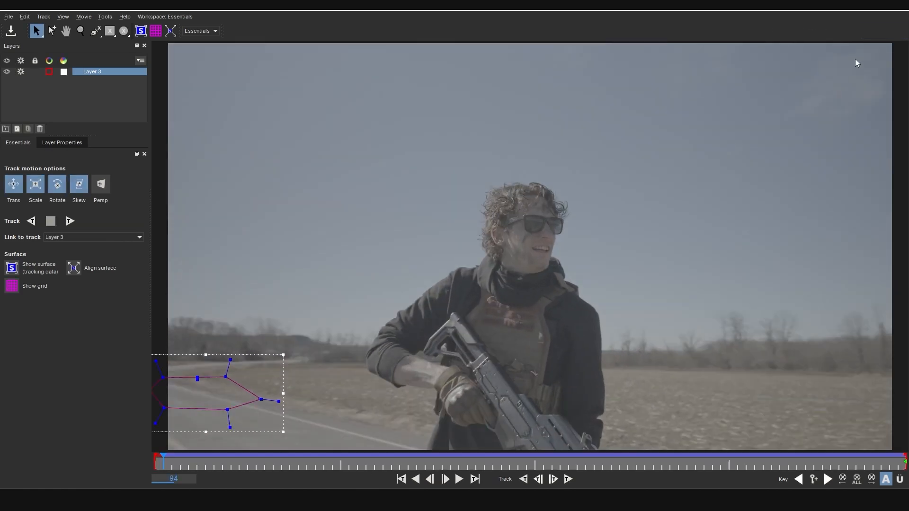
pyautogui.click(897, 8)
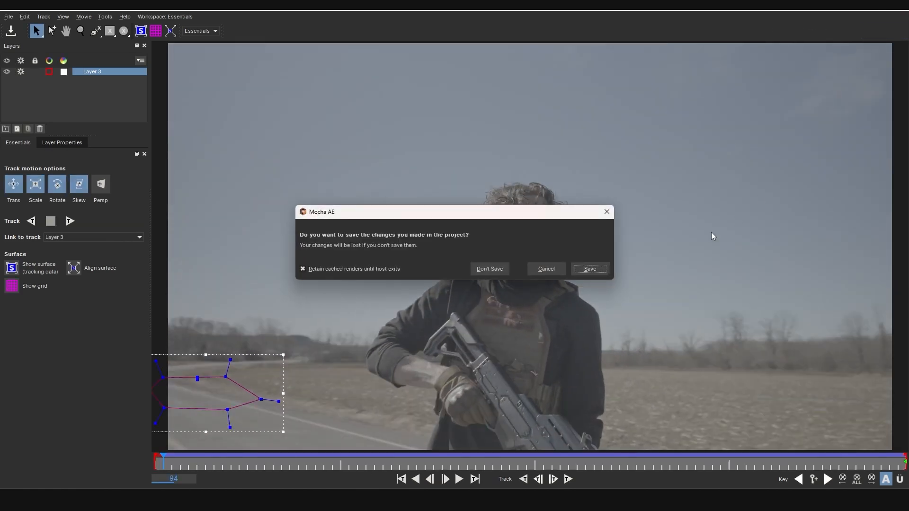
pyautogui.click(591, 269)
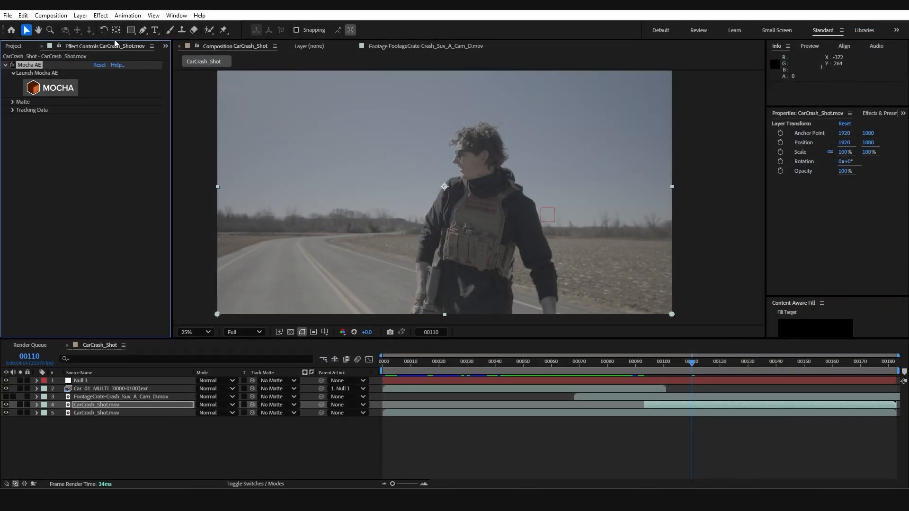
# Add a new null object to the composition directly above the trimmed footage copy.
pyautogui.click(80, 15)
pyautogui.moveTo(101, 27)
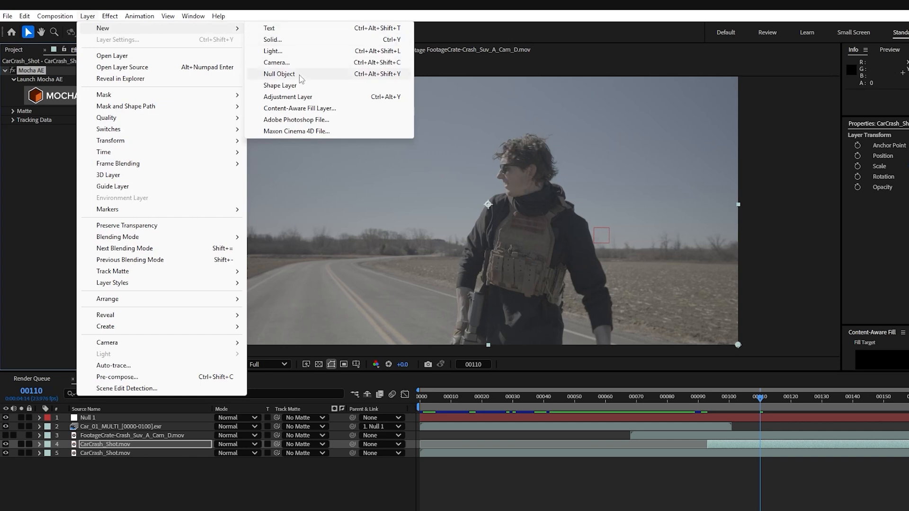
pyautogui.click(284, 71)
# Generate the Mocha AE tracking data for the road track on the trimmed CarCrash_Shot.mov copy.
pyautogui.click(115, 453)
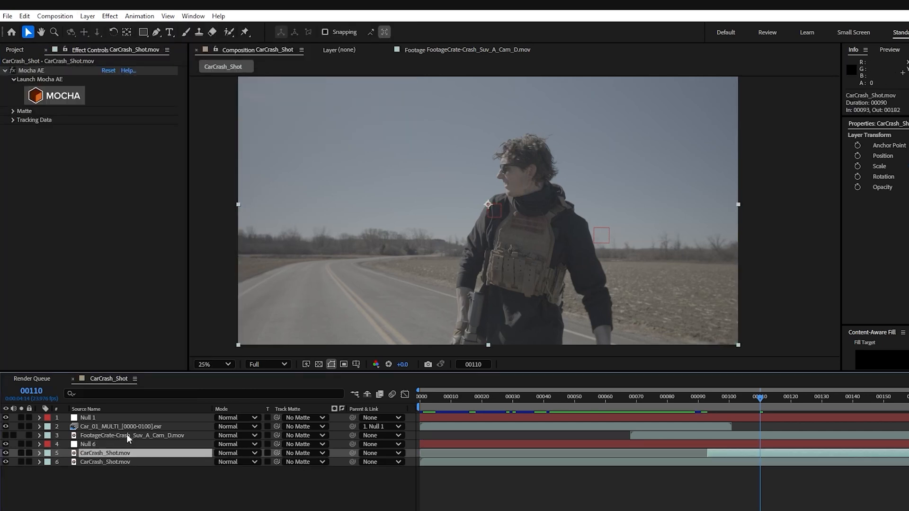
pyautogui.click(13, 121)
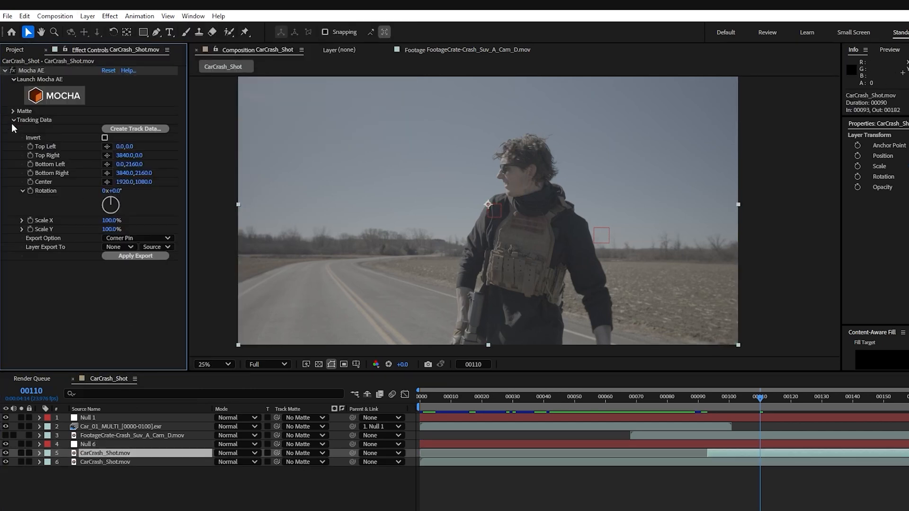
pyautogui.click(151, 128)
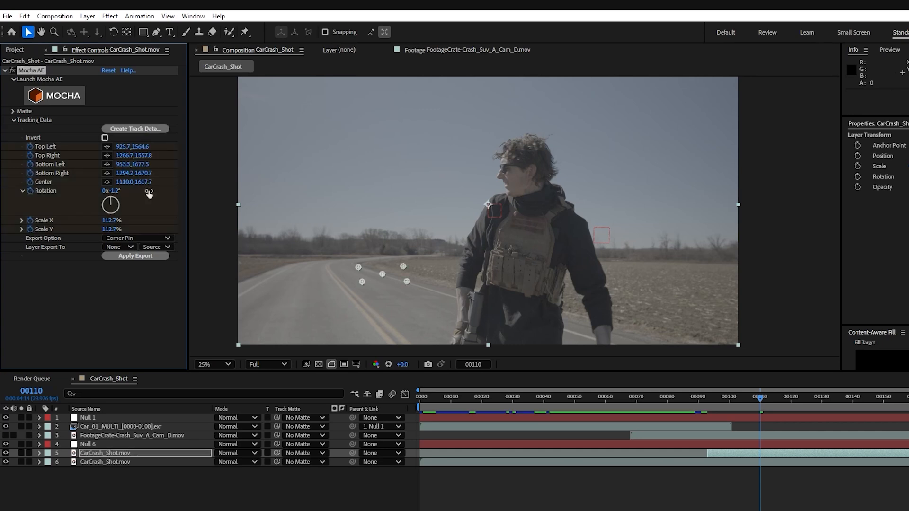
# Set the Mocha AE export option to Transform and choose the new null on layer 4 as the export target.
pyautogui.click(129, 240)
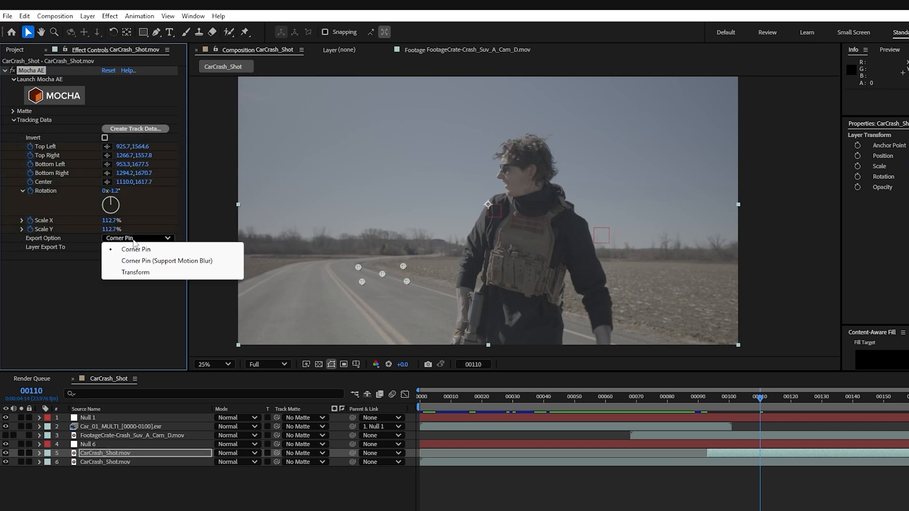
pyautogui.click(149, 271)
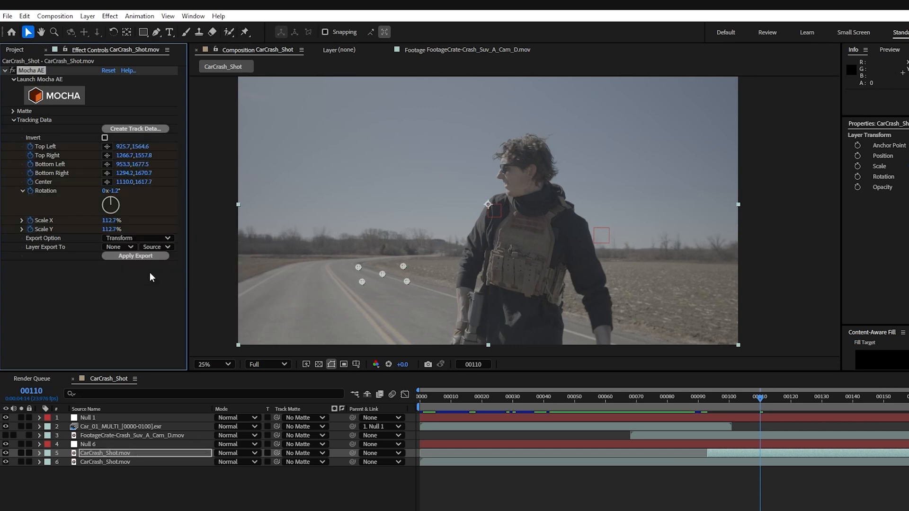
pyautogui.click(119, 247)
pyautogui.click(133, 308)
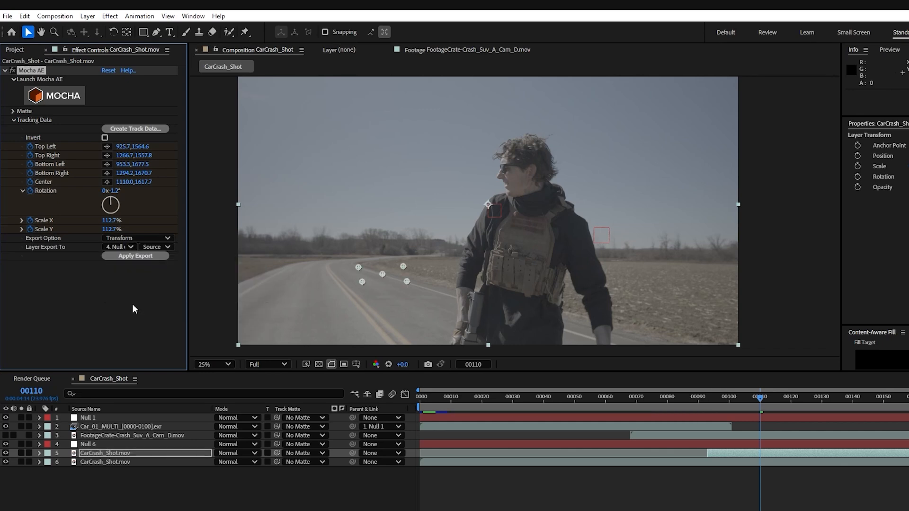
# Apply the Mocha AE transform export to the null on layer 4 and play the clip to check it.
pyautogui.click(126, 256)
pyautogui.press('space')
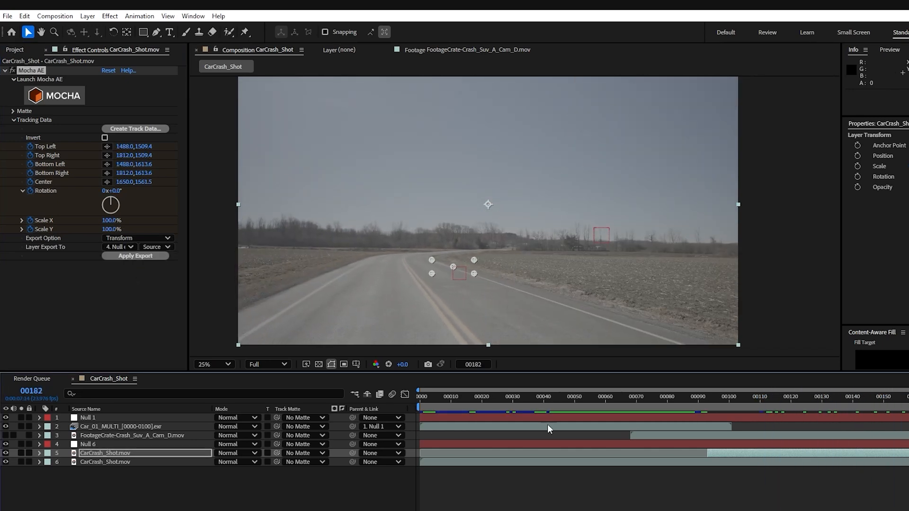
# Make the FootageCrate-Crash_Suv_A_Cam_D.mov layer visible and reposition it on the road to about 2680, 684 at frame 182.
pyautogui.click(6, 437)
pyautogui.moveTo(328, 276); pyautogui.dragTo(373, 282)
pyautogui.press(',')
pyautogui.moveTo(445, 238); pyautogui.dragTo(442, 243)
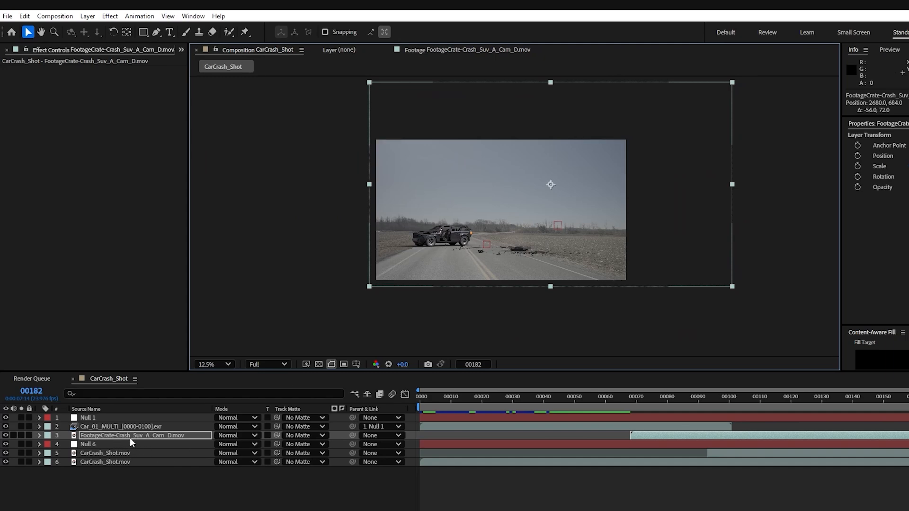
# Parent the FootageCrate crash clip to Null 6 and review how it follows the road around frame 71.
pyautogui.moveTo(353, 435); pyautogui.dragTo(170, 446)
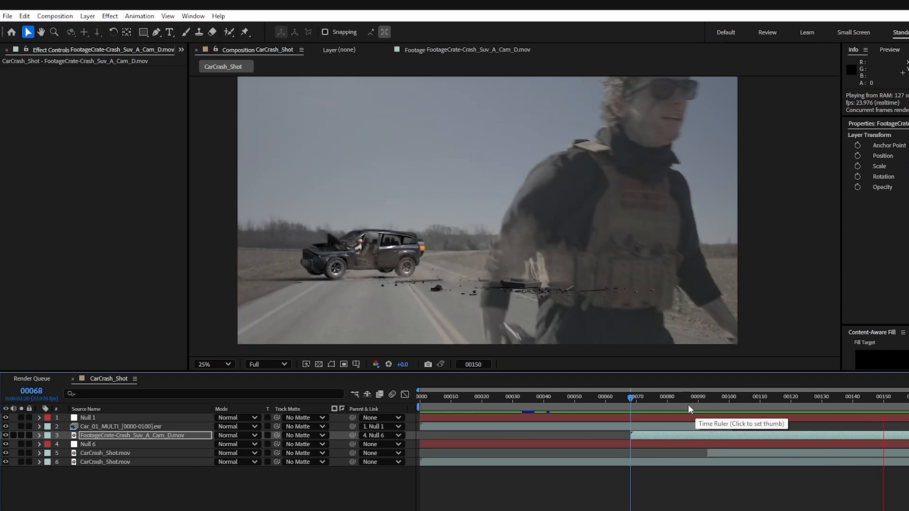
pyautogui.moveTo(688, 404); pyautogui.dragTo(638, 425)
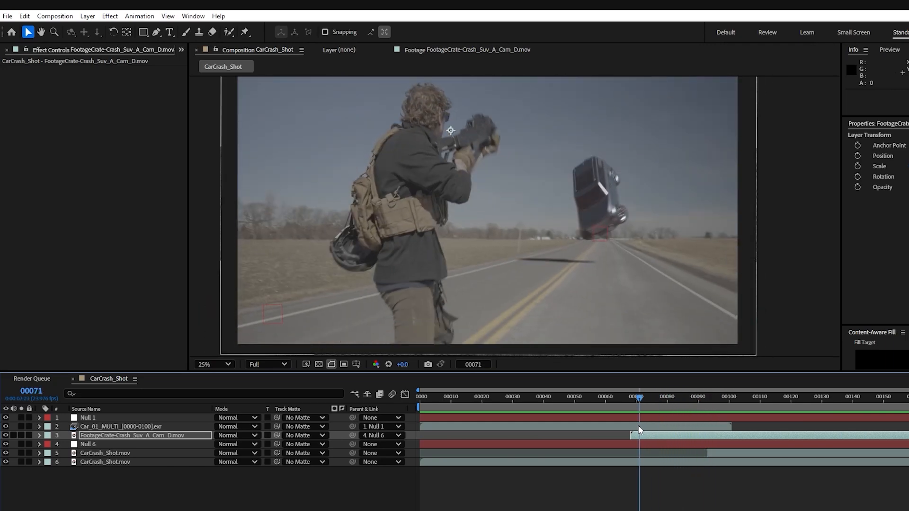
# Duplicate the bottom CarCrash_Shot.mov layer and remove the Mocha AE effect from the copy.
pyautogui.click(629, 462)
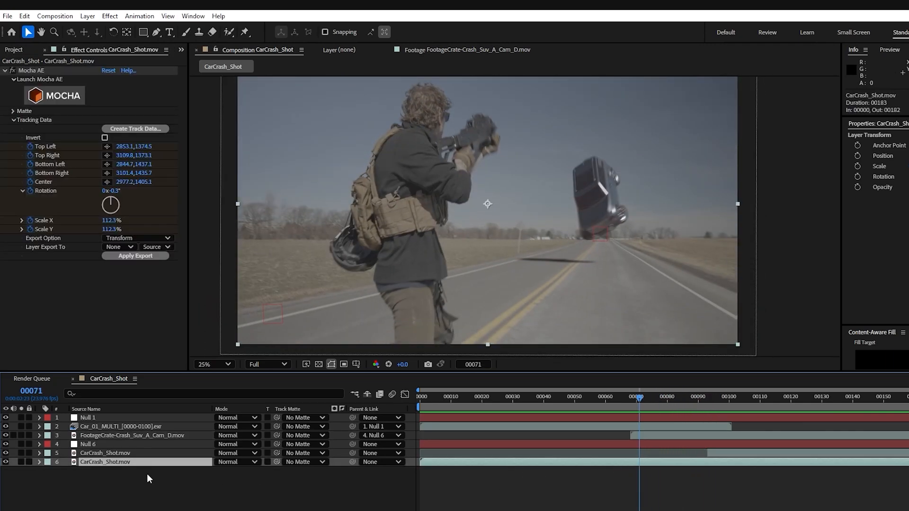
pyautogui.hotkey('ctrl', 'd')
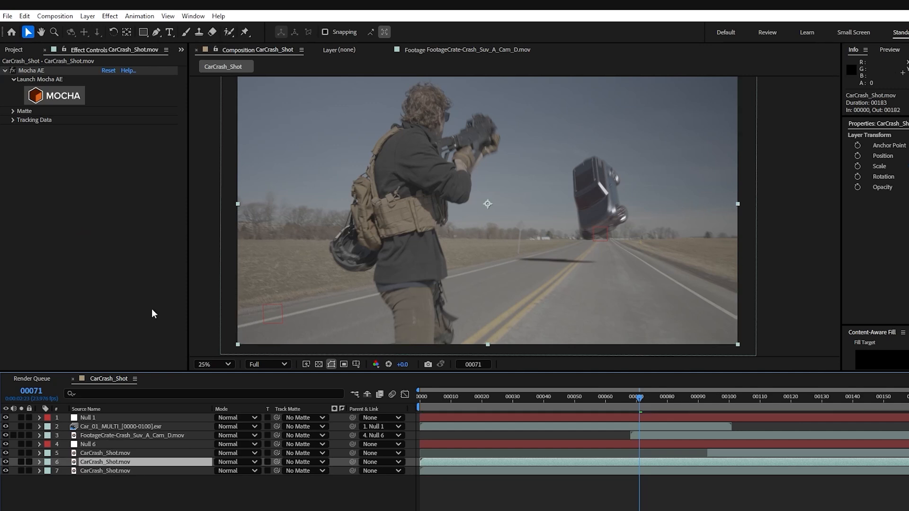
pyautogui.click(37, 71)
pyautogui.press('Delete')
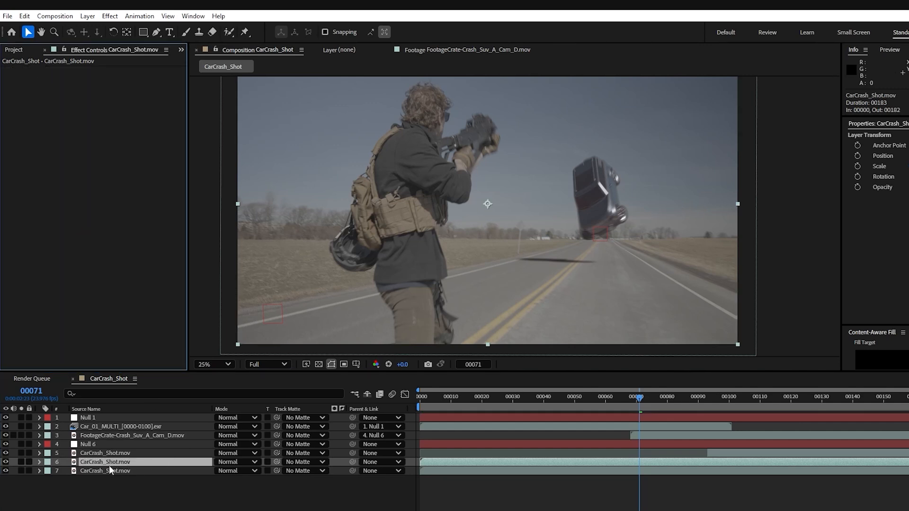
# Solo the new CarCrash_Shot.mov copy and trim its start to frame 55.
pyautogui.click(21, 462)
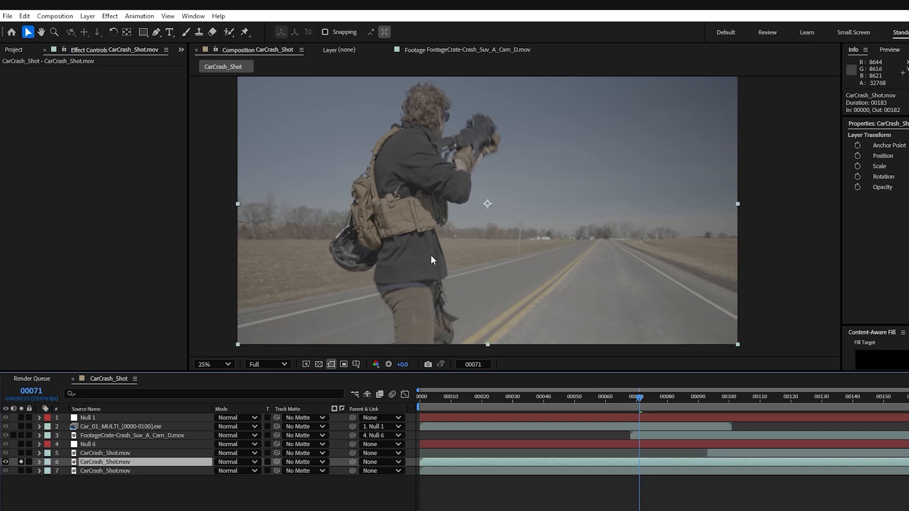
pyautogui.moveTo(638, 399); pyautogui.dragTo(591, 443)
pyautogui.moveTo(427, 467); pyautogui.dragTo(610, 472)
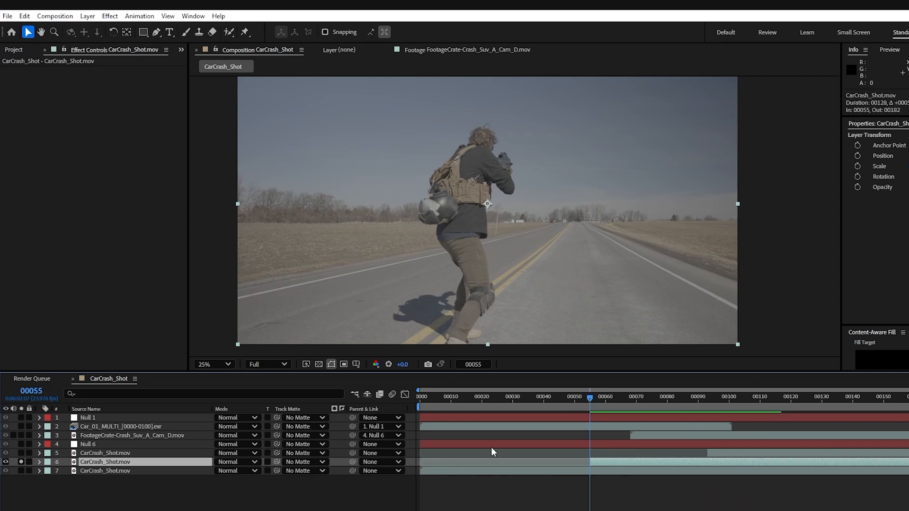
# Open the trimmed copy in its Layer viewer and use the Roto Brush to select the whole actor at frame 55.
pyautogui.click(229, 33)
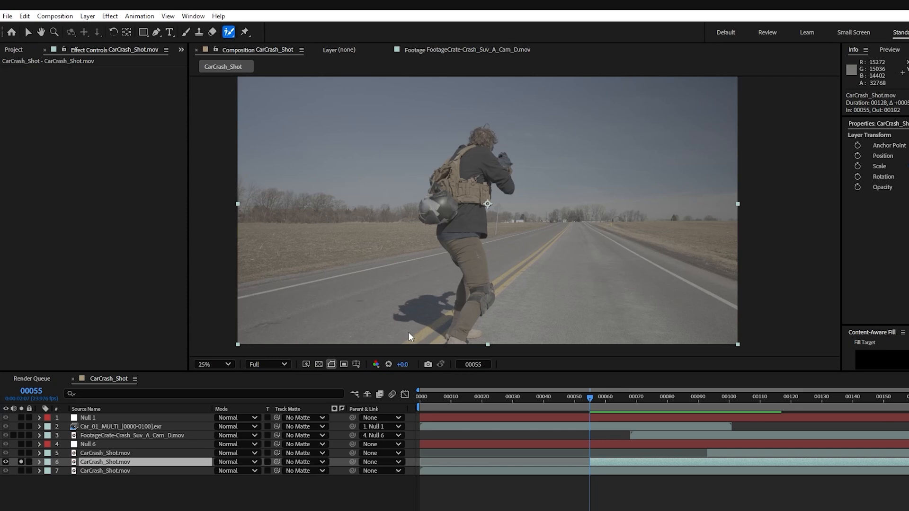
pyautogui.click(267, 364)
pyautogui.click(266, 394)
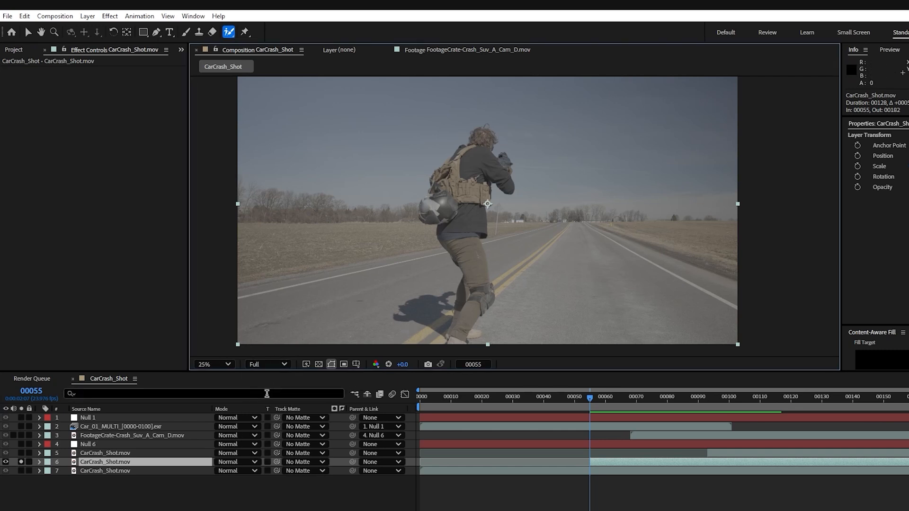
pyautogui.doubleClick(126, 463)
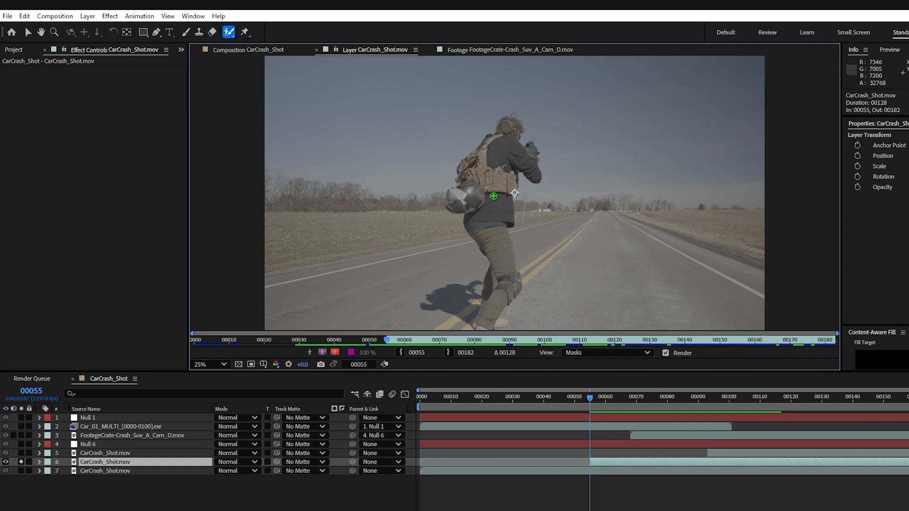
pyautogui.hotkey('ctrl', 'z')
pyautogui.moveTo(509, 126); pyautogui.dragTo(493, 195)
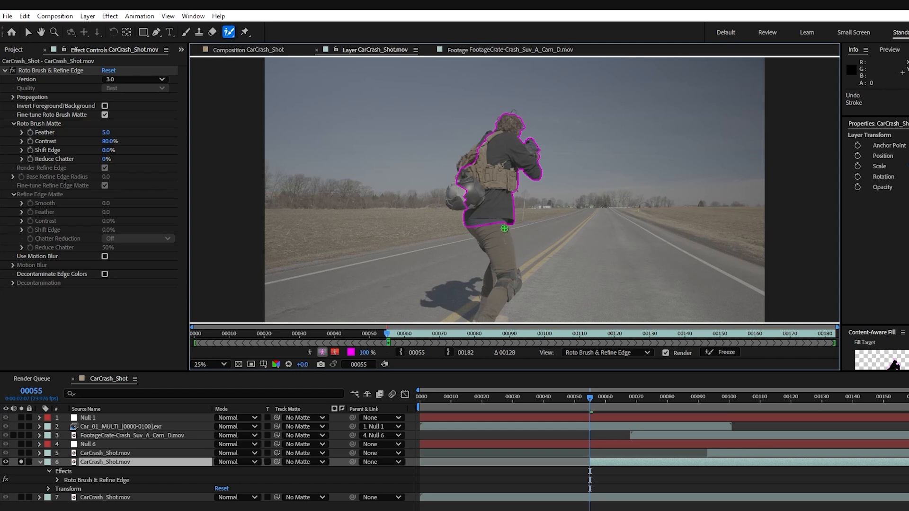
pyautogui.moveTo(530, 252); pyautogui.dragTo(530, 253)
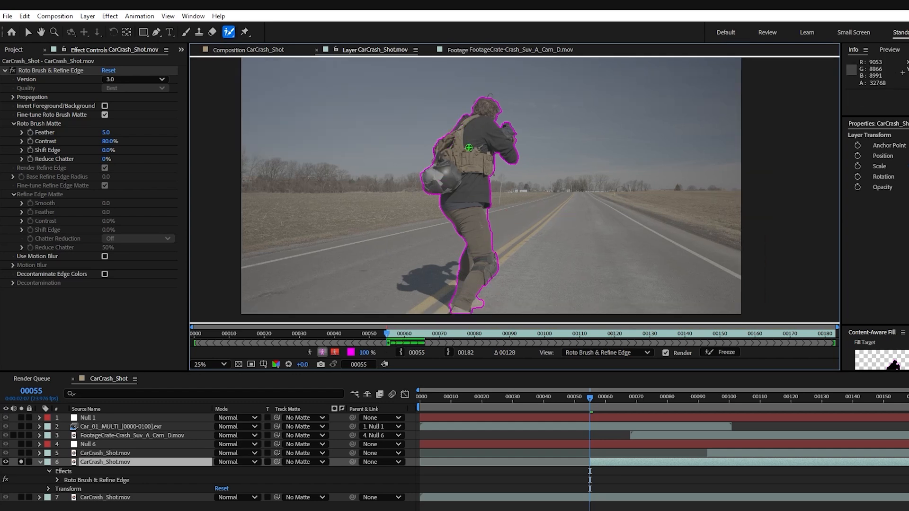
# Propagate the roto selection forward to frame 75 and add a foreground stroke on the dark gear below the actor's forearm.
pyautogui.press('pagedown')
pyautogui.press('pagedown')
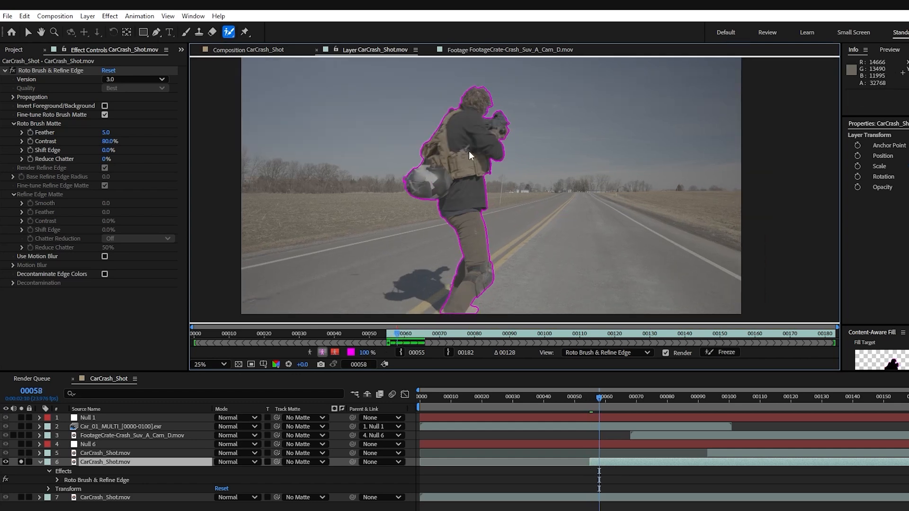
pyautogui.press('pagedown')
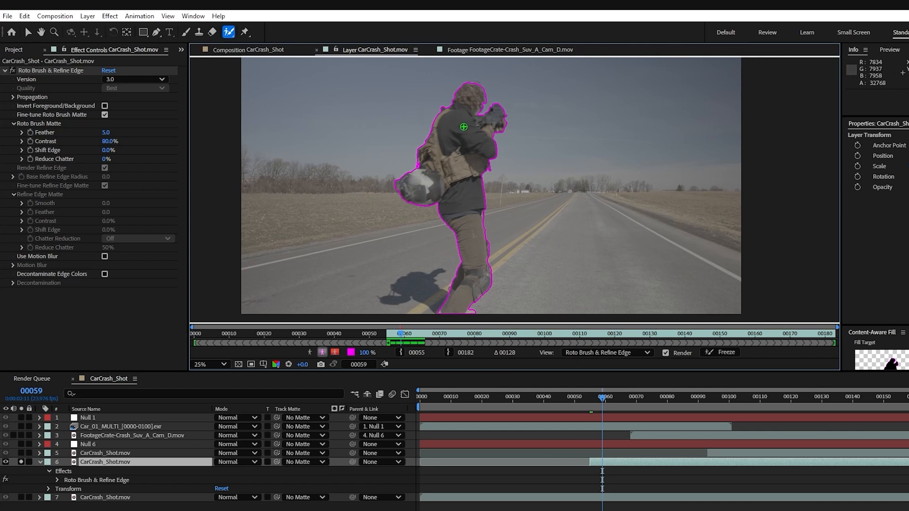
pyautogui.press('space')
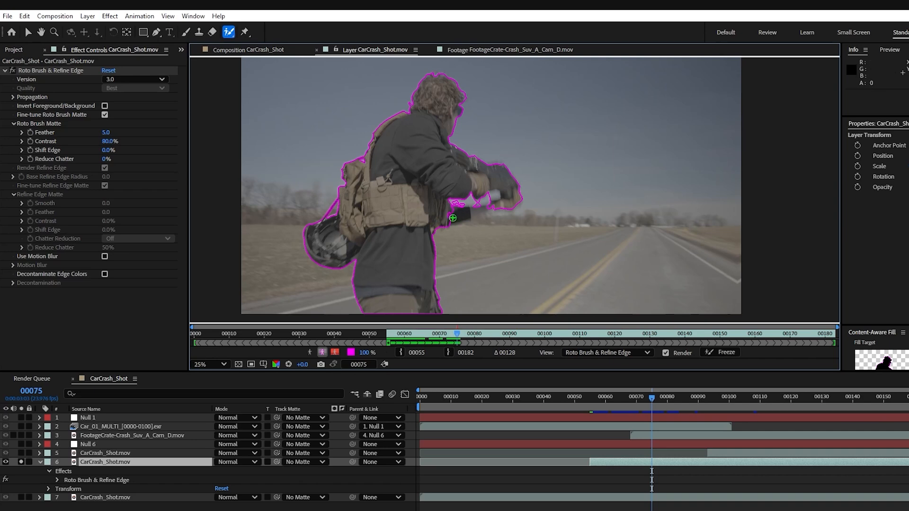
pyautogui.hotkey('ctrl', 'z')
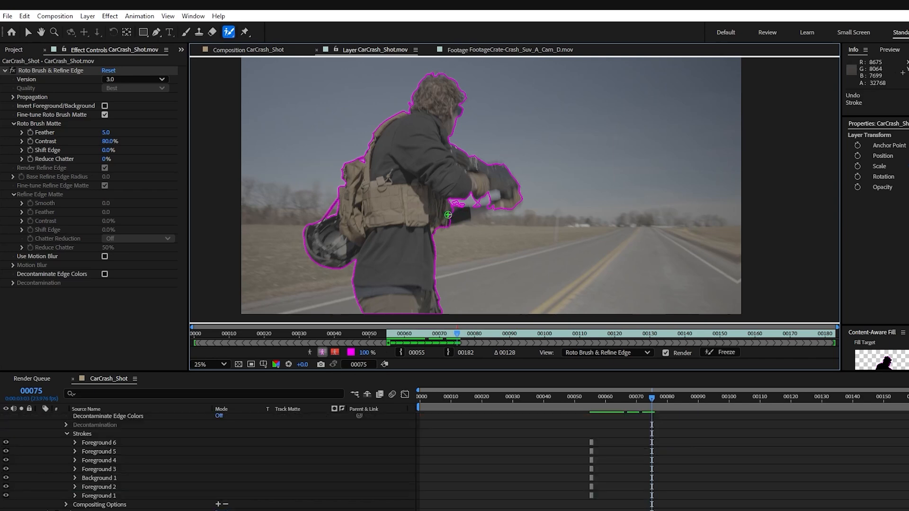
pyautogui.moveTo(446, 219); pyautogui.dragTo(453, 215)
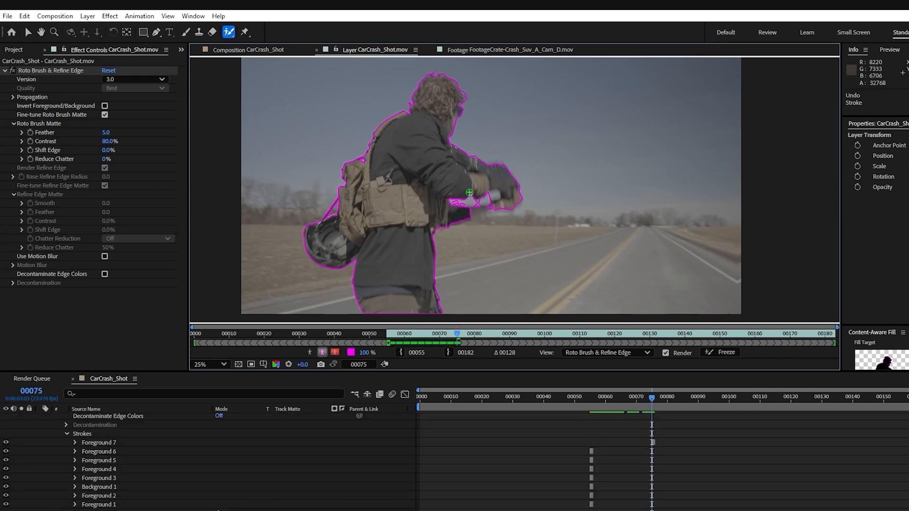
# Propagate the corrected roto selection through the remaining frames and freeze the Roto Brush result.
pyautogui.press('space')
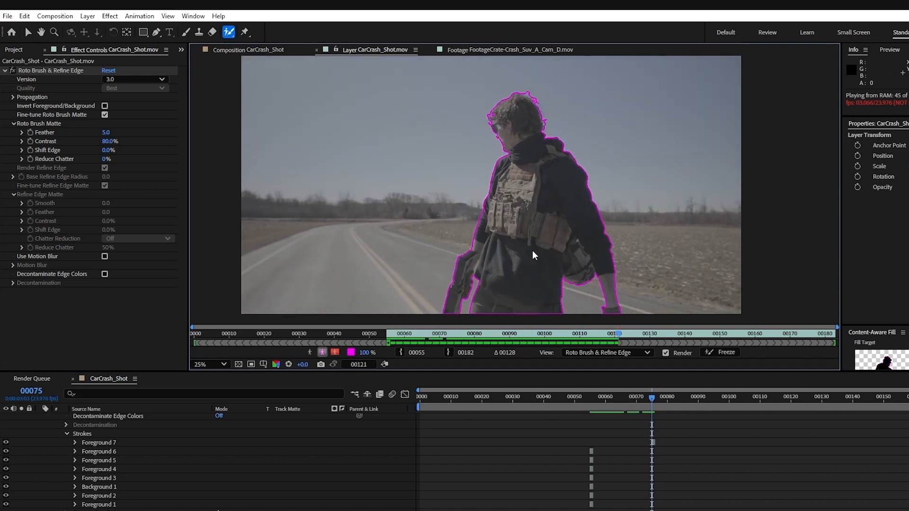
pyautogui.press('space')
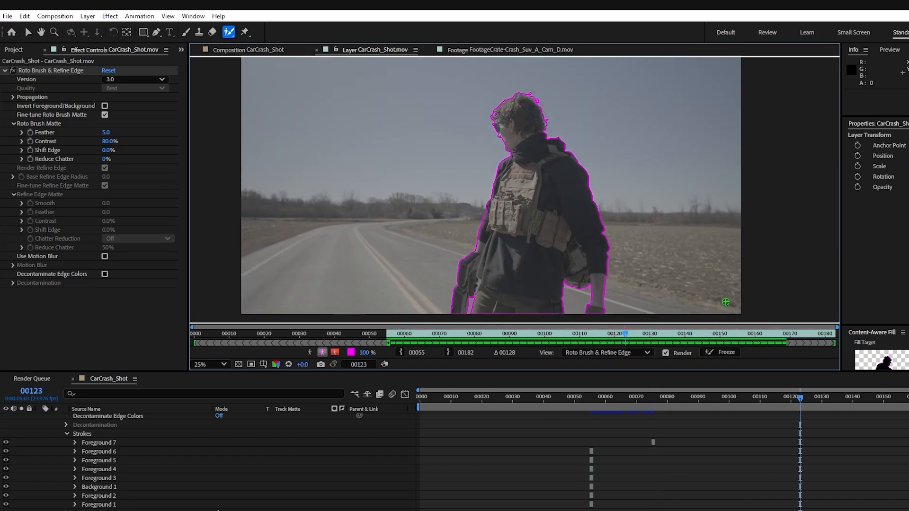
pyautogui.click(720, 352)
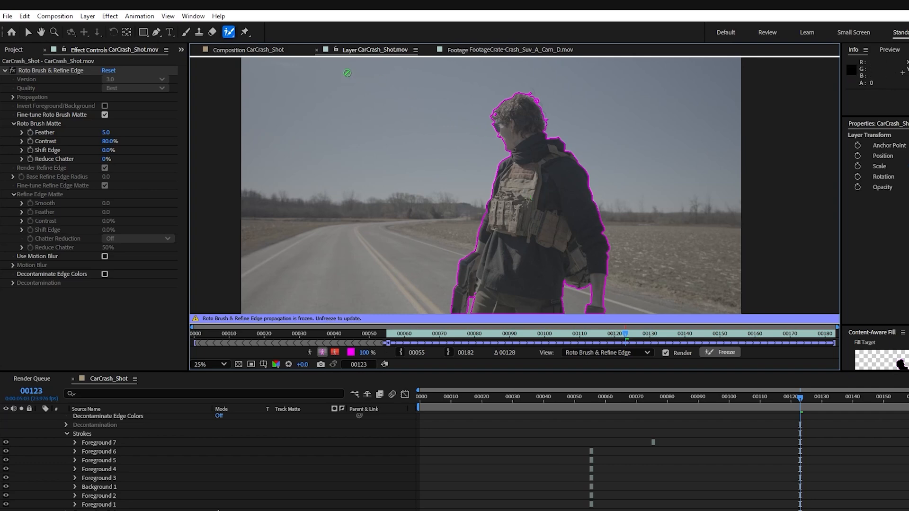
# Return to the CarCrash_Shot composition, collapse the rotoscoped layer's properties and turn off its solo.
pyautogui.click(272, 52)
pyautogui.scroll(8, 43, 460)
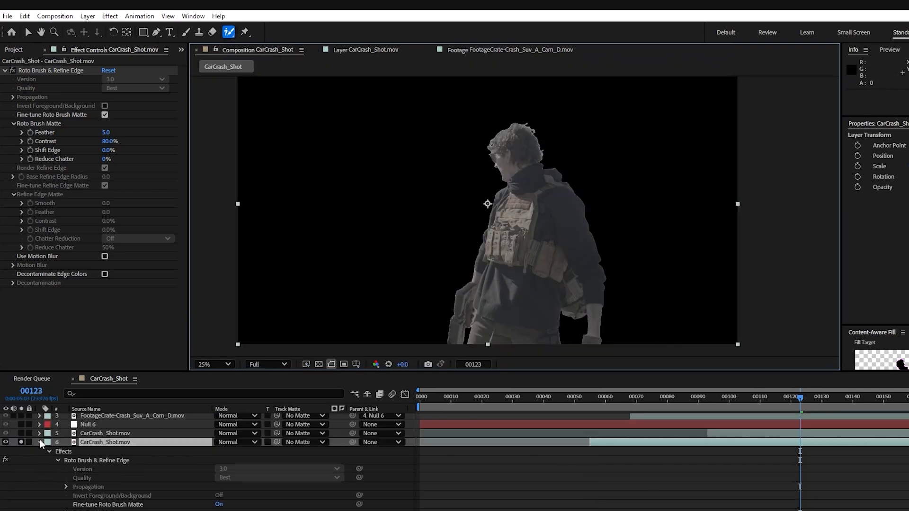
pyautogui.click(40, 443)
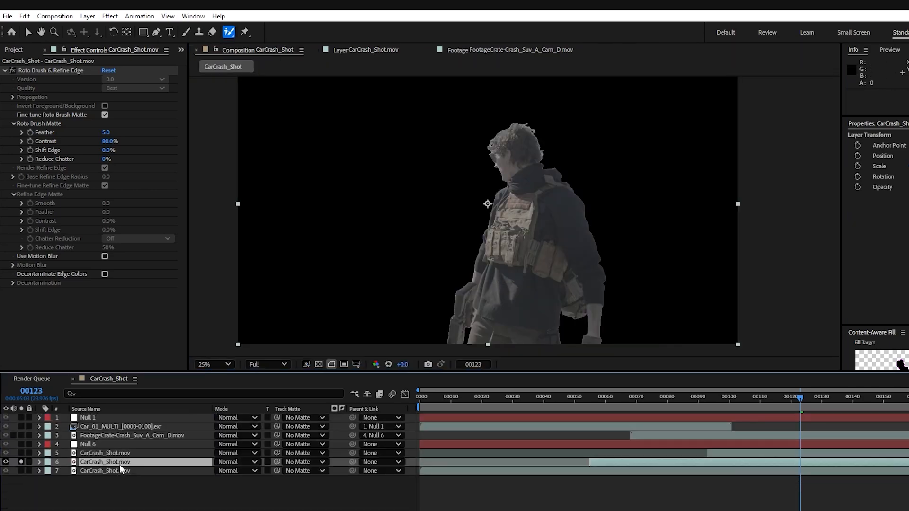
pyautogui.click(21, 462)
# Rename the rotoscoped layer to ROTO and move it directly above the Car_01_MULTI layer.
pyautogui.press('Return')
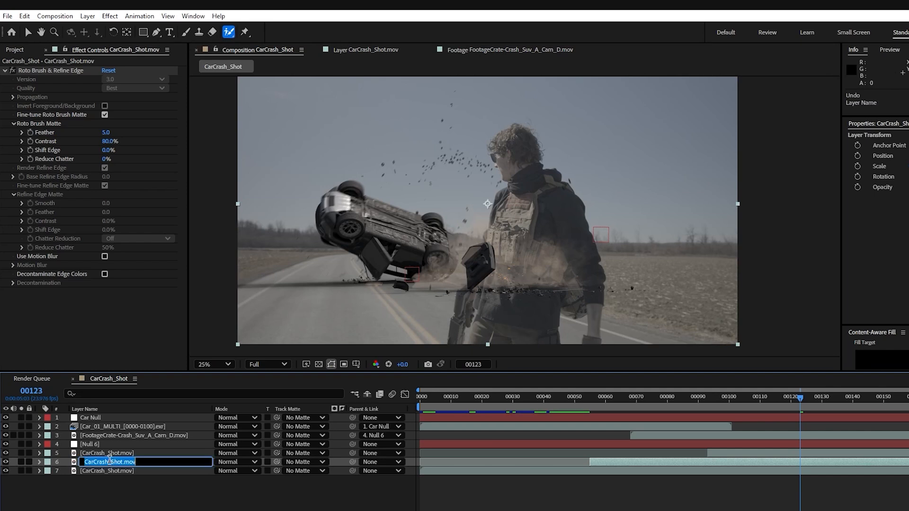
pyautogui.write('ROTO')
pyautogui.press('Return')
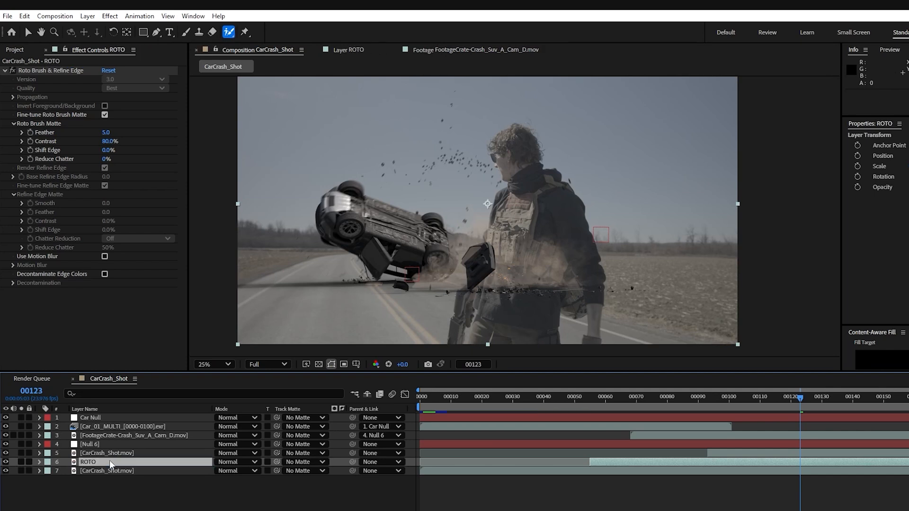
pyautogui.moveTo(116, 462); pyautogui.dragTo(115, 423)
pyautogui.click(146, 490)
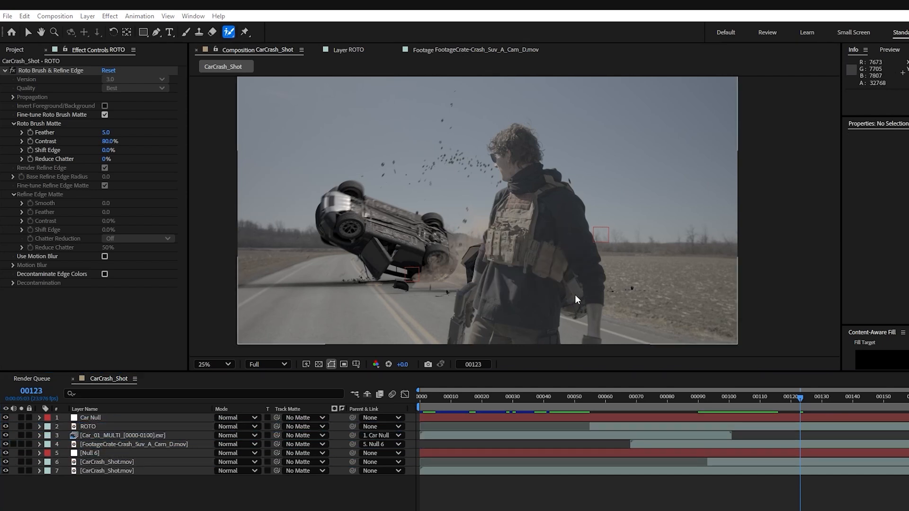
# Enable Use Motion Blur in the ROTO layer's Roto Brush & Refine Edge effect, comparing the actor's edge with it on and off.
pyautogui.scroll(2, 576, 300)
pyautogui.click(126, 428)
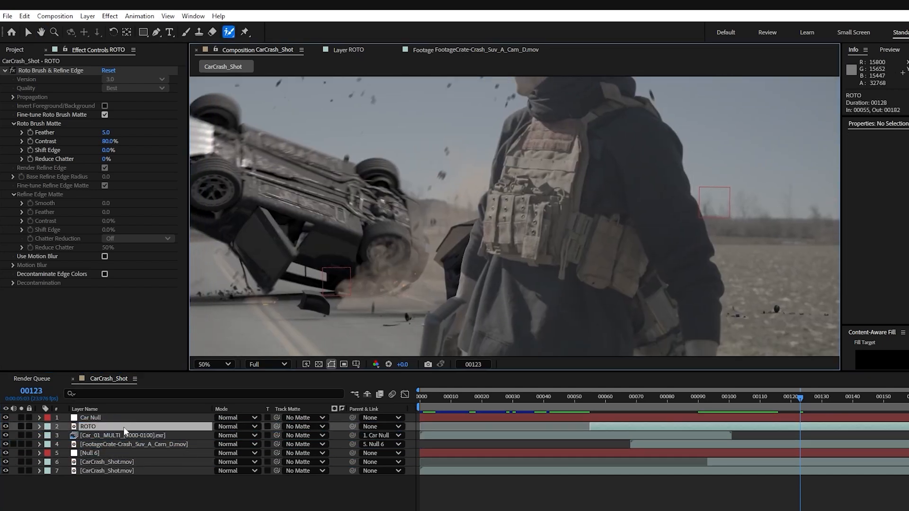
pyautogui.click(103, 257)
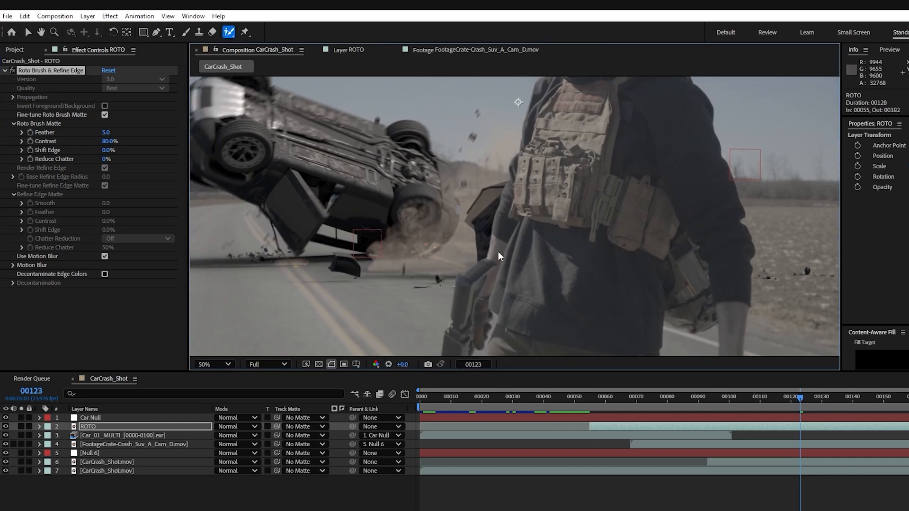
pyautogui.scroll(3, 500, 257)
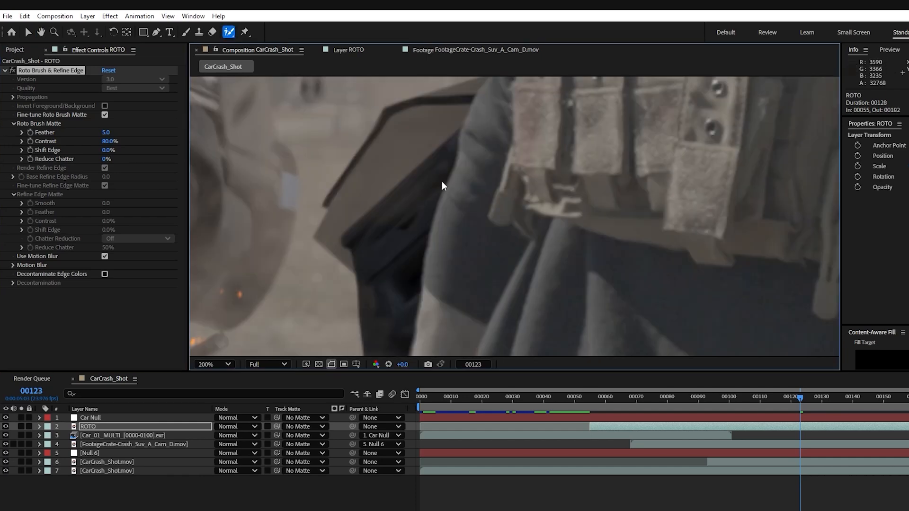
pyautogui.click(105, 256)
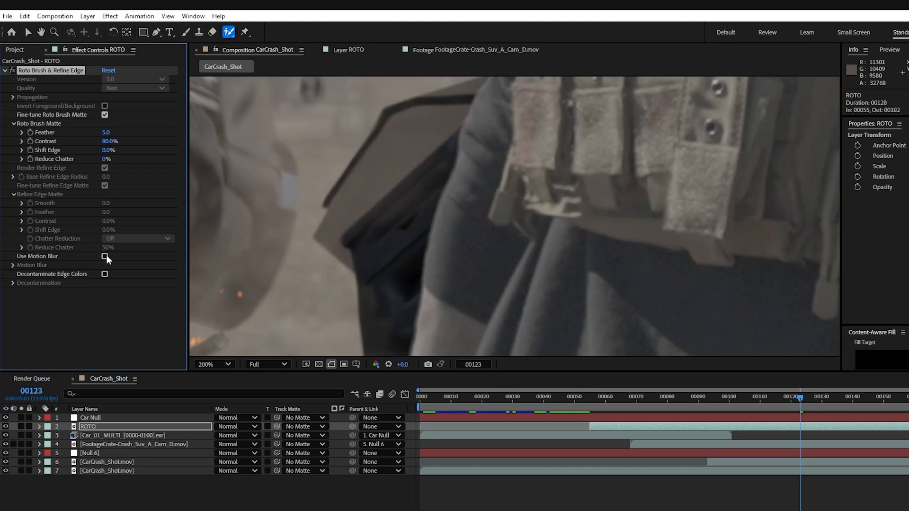
pyautogui.scroll(-6, 417, 206)
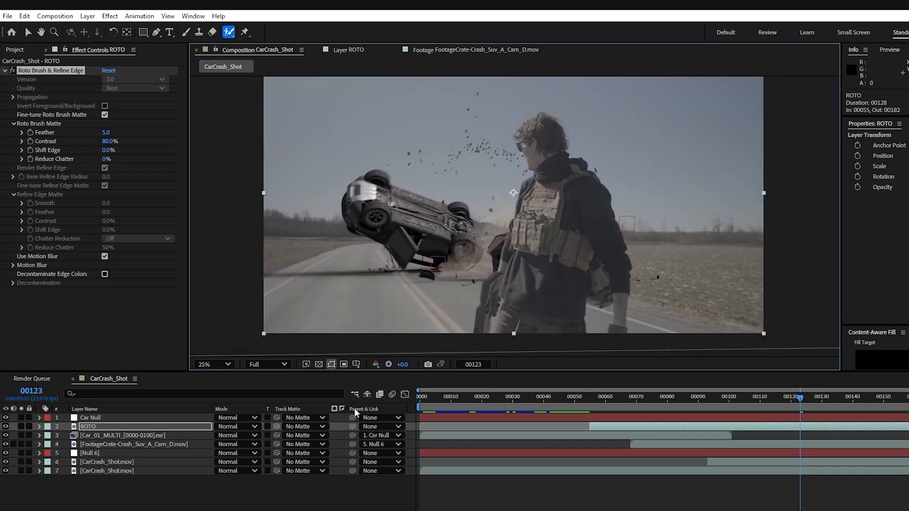
# Apply the Levels effect to the FootageCrate-Crash_Suv_A_Cam_D.mov layer.
pyautogui.click(185, 445)
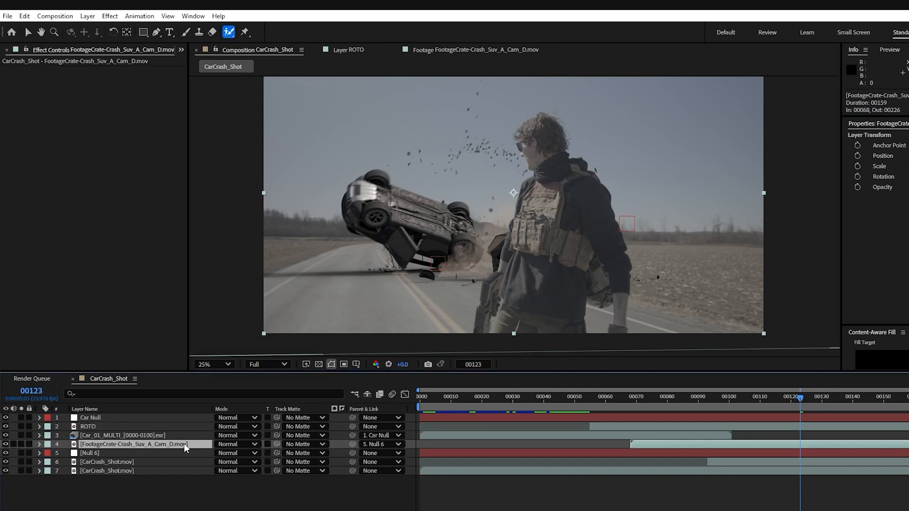
pyautogui.hotkey('ctrl', 'space')
pyautogui.write('levels')
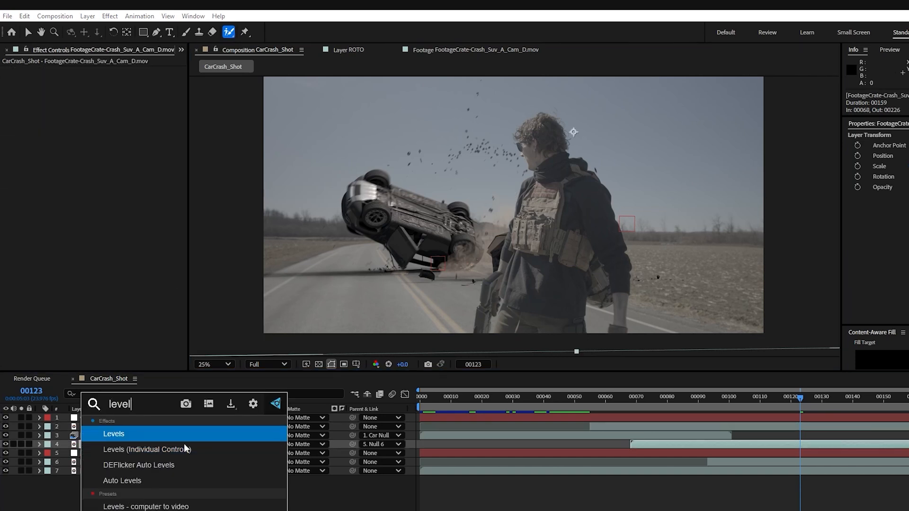
pyautogui.press('Return')
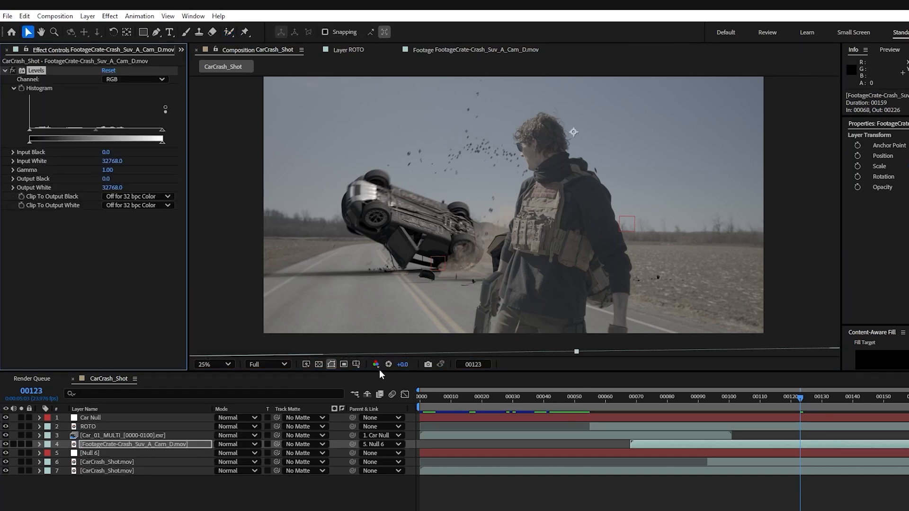
# View only the red channel and set the crash clip's Levels Red Output Black to about 3469.6.
pyautogui.click(376, 365)
pyautogui.click(388, 386)
pyautogui.click(135, 79)
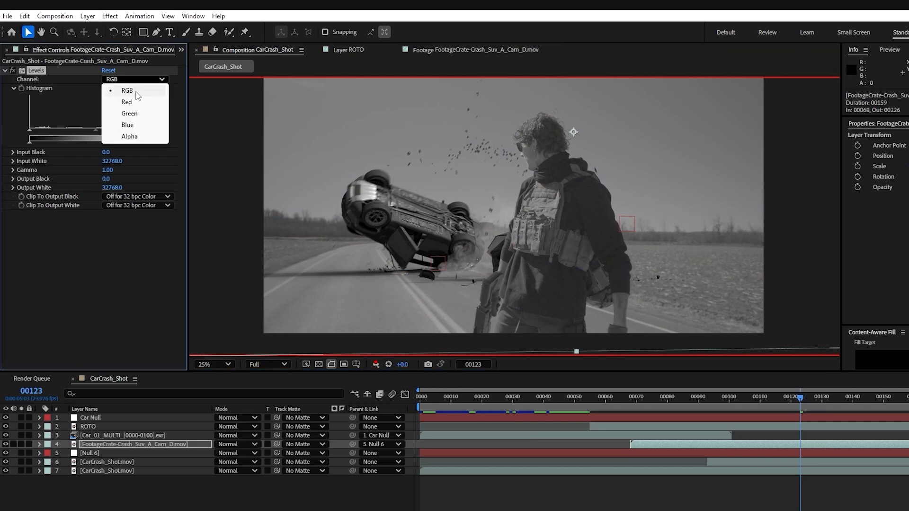
pyautogui.click(130, 102)
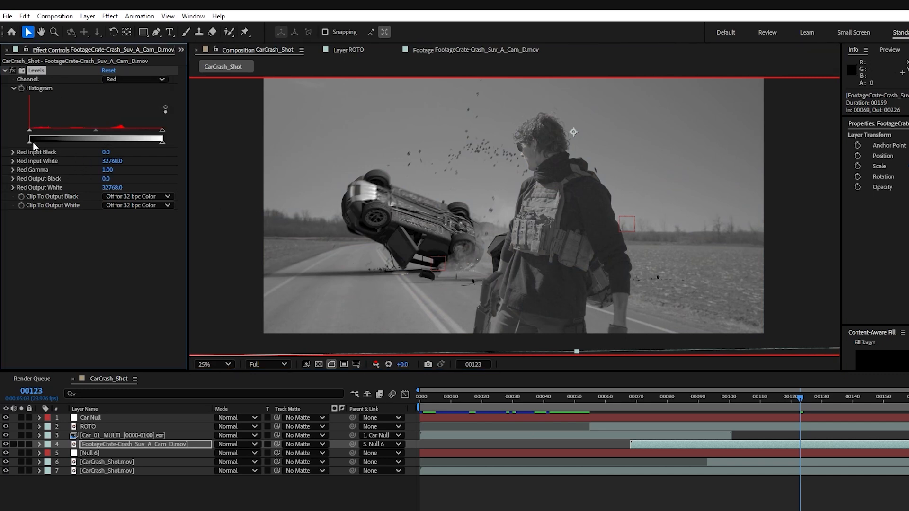
pyautogui.moveTo(32, 141); pyautogui.dragTo(43, 143)
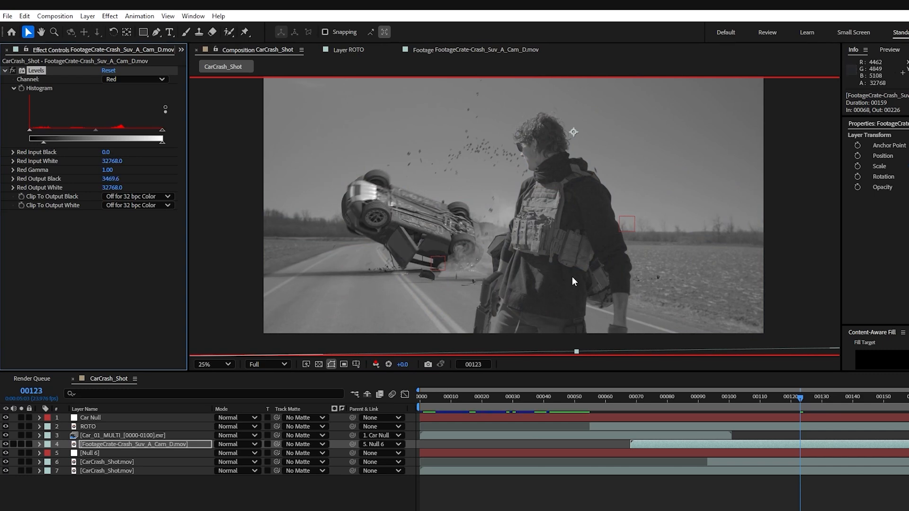
# View only the green channel and set the crash clip's Levels Green Output Black to about 3341.1.
pyautogui.click(375, 364)
pyautogui.click(398, 404)
pyautogui.click(135, 79)
pyautogui.click(125, 112)
# View only the blue channel, set the crash clip's Levels Blue Output Black to about 3341.1, and restore the RGB view.
pyautogui.click(376, 364)
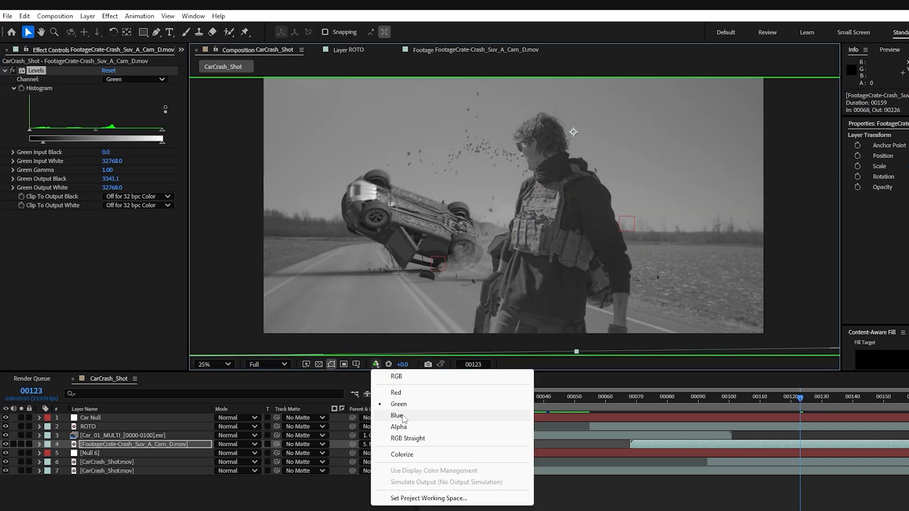
pyautogui.click(397, 415)
pyautogui.click(135, 79)
pyautogui.click(125, 122)
pyautogui.click(375, 364)
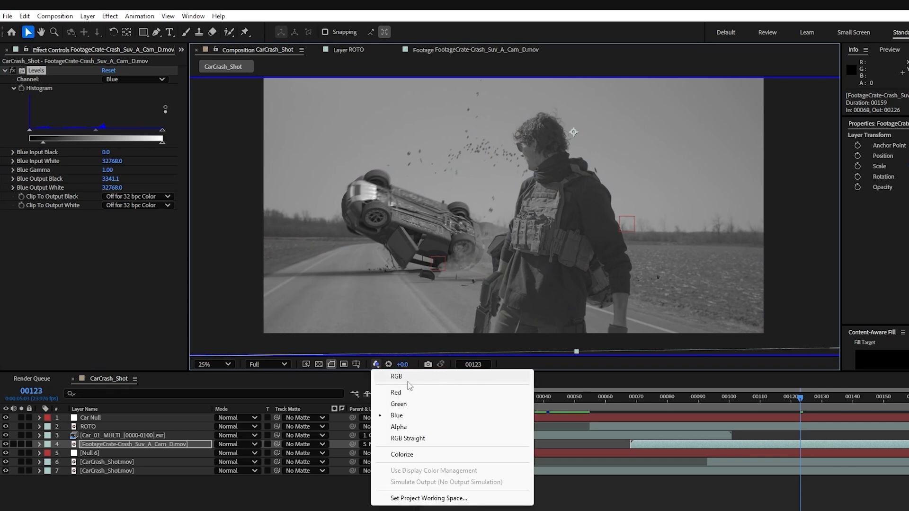
pyautogui.click(418, 376)
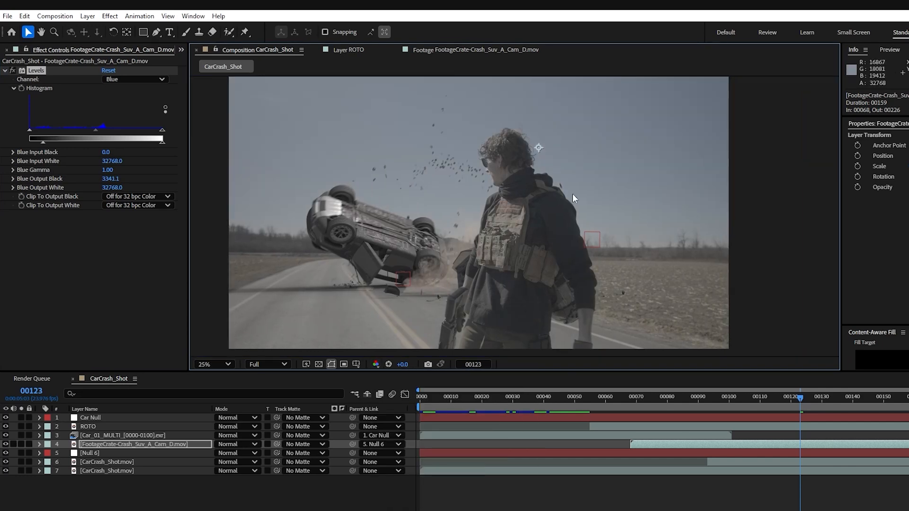
# Apply the Camera Lens Blur effect to the FootageCrate-Crash_Suv_A_Cam_D.mov layer.
pyautogui.scroll(2, 545, 265)
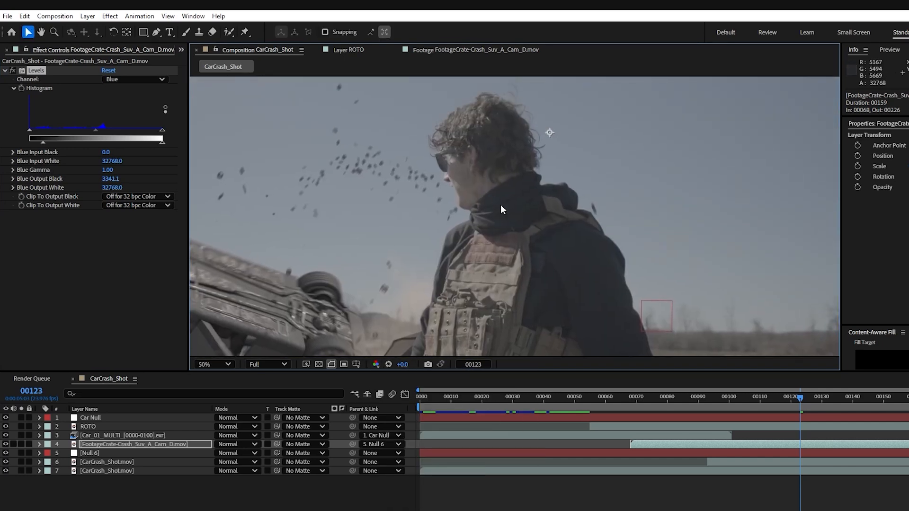
pyautogui.moveTo(453, 322); pyautogui.dragTo(680, 205, button='middle')
pyautogui.moveTo(393, 256); pyautogui.dragTo(478, 254, button='middle')
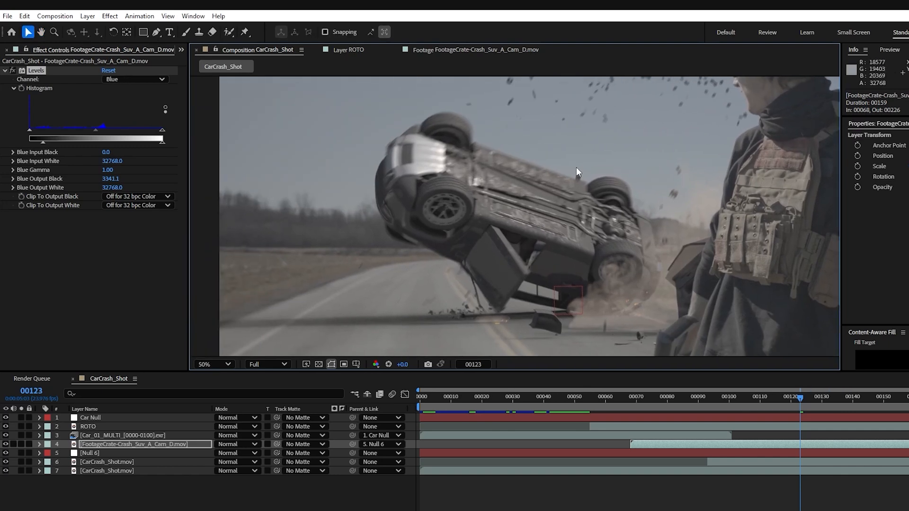
pyautogui.click(189, 439)
pyautogui.click(193, 444)
pyautogui.hotkey('ctrl', 'space')
pyautogui.write('ca')
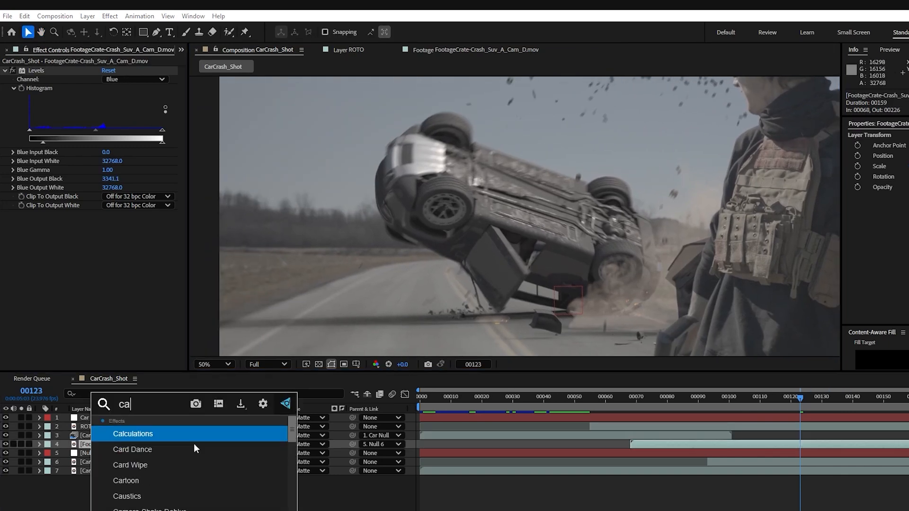
pyautogui.write('mer')
pyautogui.click(194, 445)
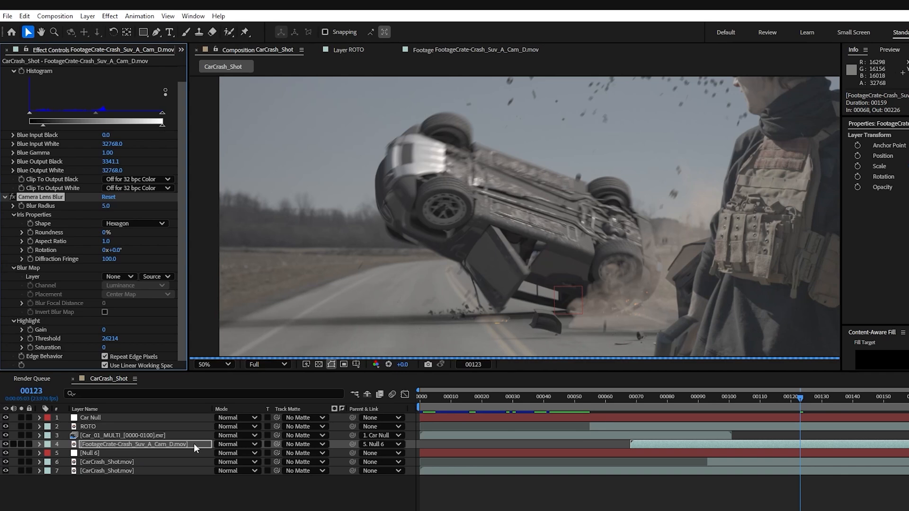
# Set the crash clip's Camera Lens Blur radius to 3.
pyautogui.click(106, 207)
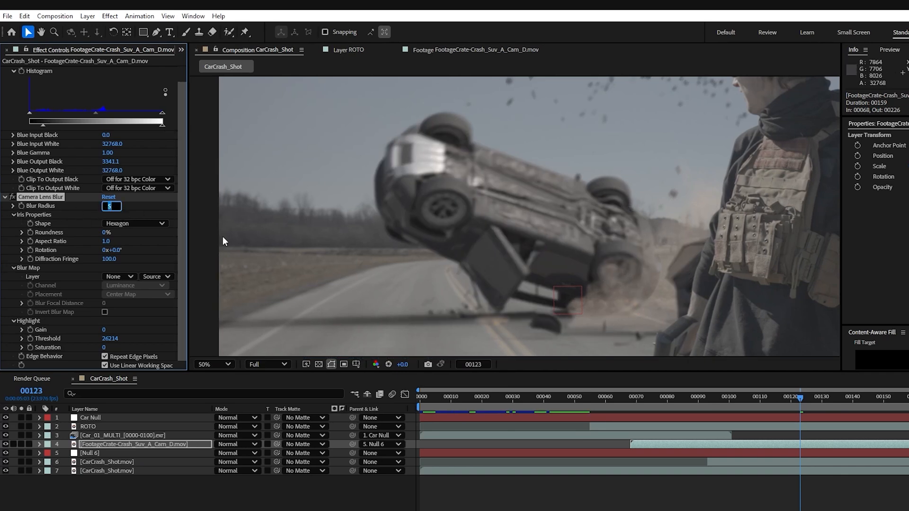
pyautogui.write('3')
pyautogui.press('Return')
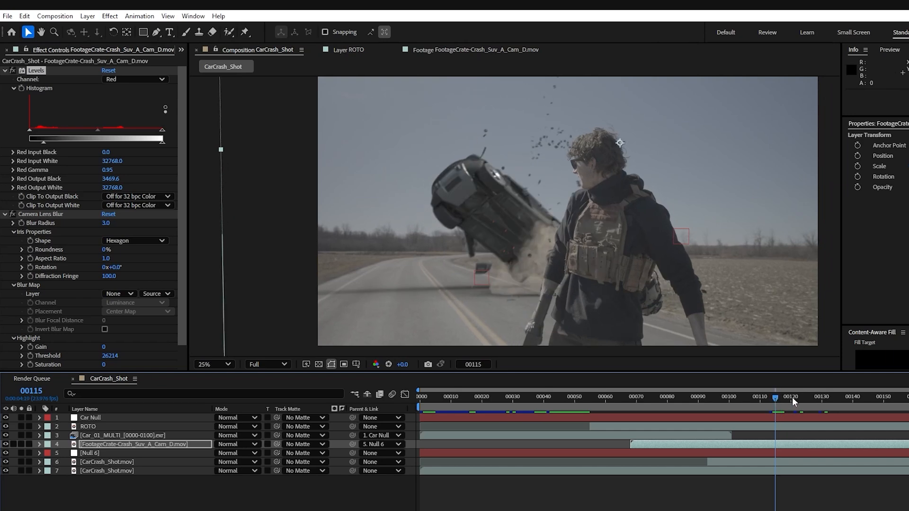
# Examine how the crashed SUV's blur and color match the background plate and actor at frames 127 and 131.
pyautogui.moveTo(791, 397); pyautogui.dragTo(813, 398)
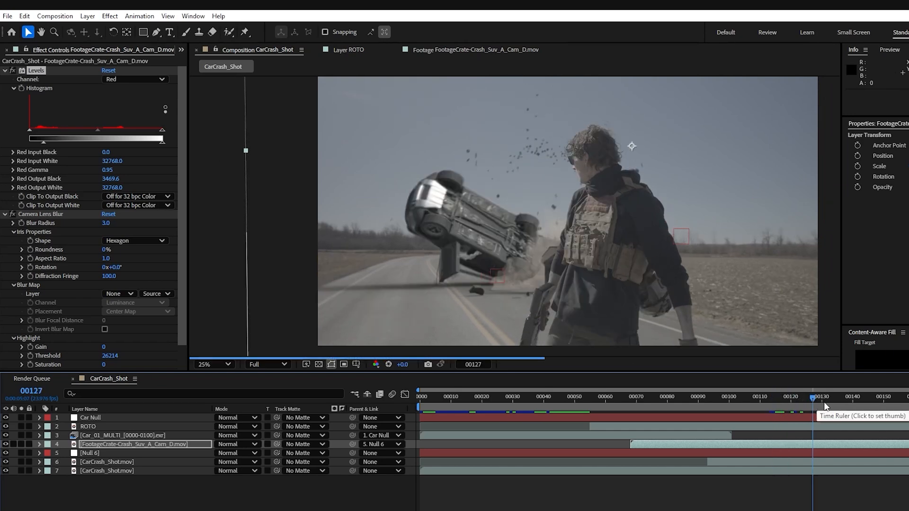
pyautogui.click(825, 398)
pyautogui.scroll(2, 416, 259)
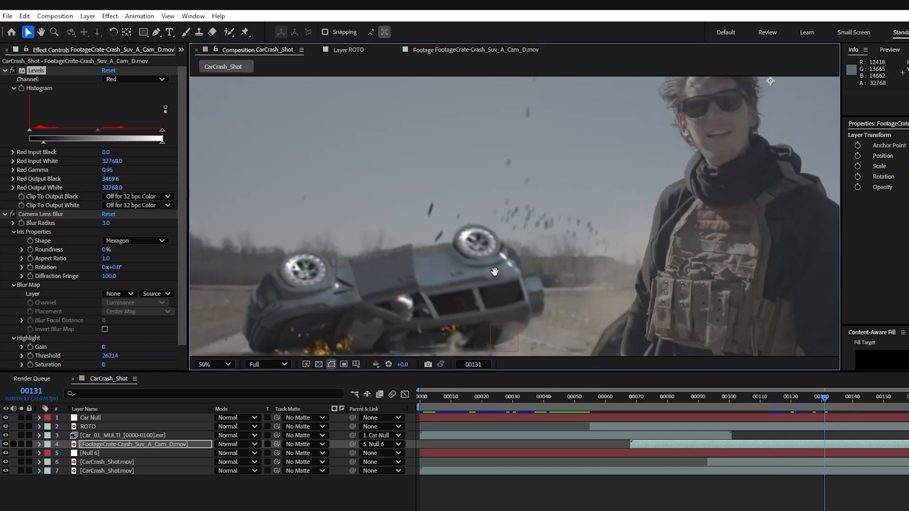
pyautogui.moveTo(494, 271); pyautogui.dragTo(536, 245)
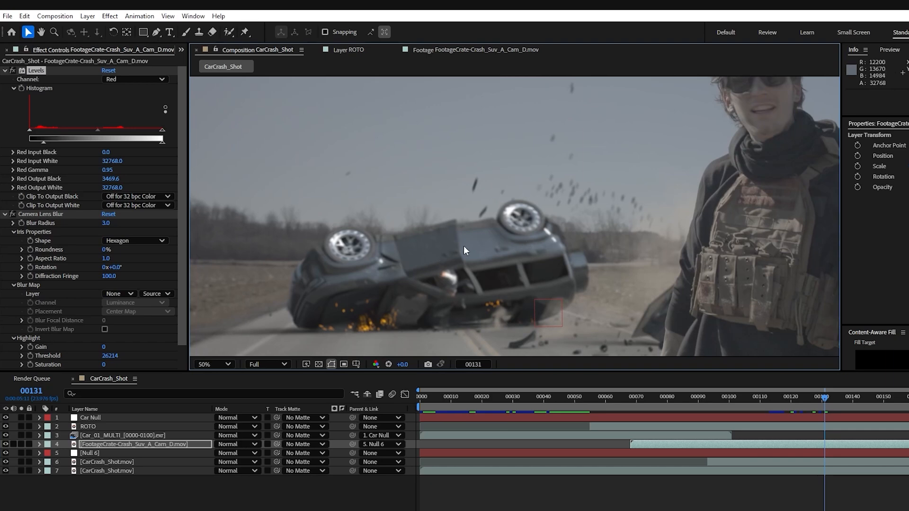
pyautogui.scroll(-2, 412, 268)
pyautogui.moveTo(621, 196); pyautogui.dragTo(588, 237, button='middle')
pyautogui.scroll(2, 493, 301)
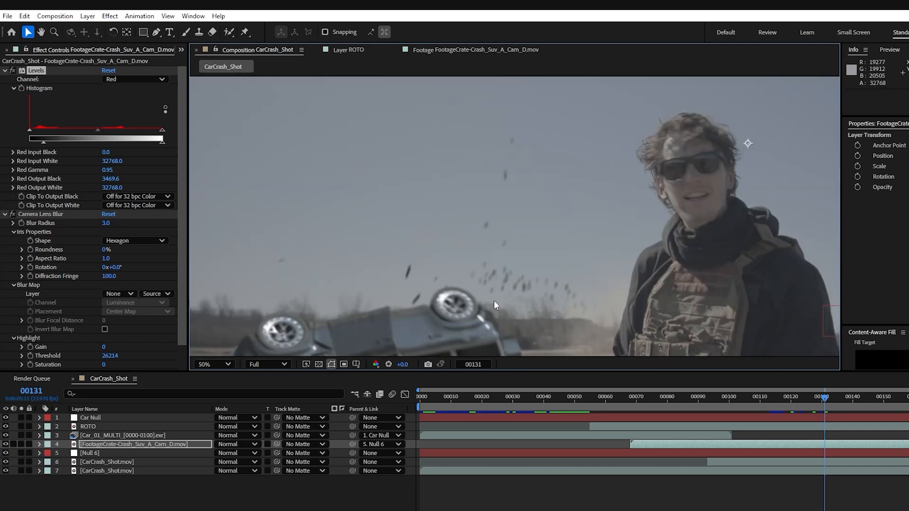
pyautogui.moveTo(495, 301); pyautogui.dragTo(537, 218, button='middle')
# Apply Hue/Saturation to the FootageCrate-Crash_Suv_A_Cam_D.mov layer and lower its Master Saturation.
pyautogui.click(187, 443)
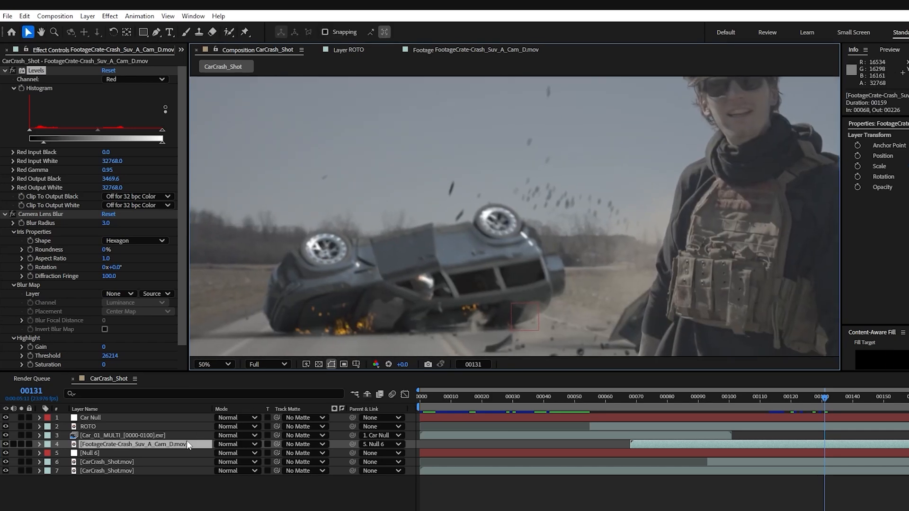
pyautogui.hotkey('ctrl', 'space')
pyautogui.write('hue')
pyautogui.press('Return')
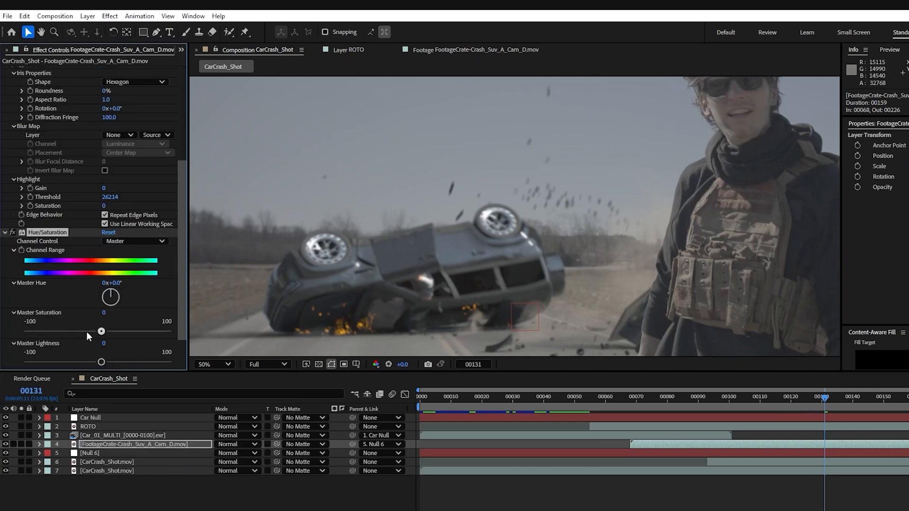
pyautogui.moveTo(87, 331); pyautogui.dragTo(76, 330)
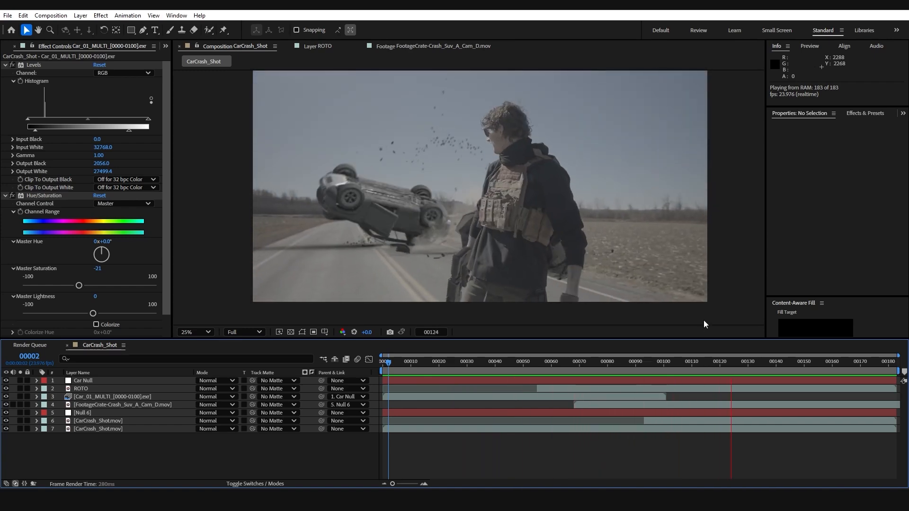
# Scrub the composite back to frame 66 and play the shot from there.
pyautogui.click(728, 367)
pyautogui.moveTo(728, 367); pyautogui.dragTo(568, 371)
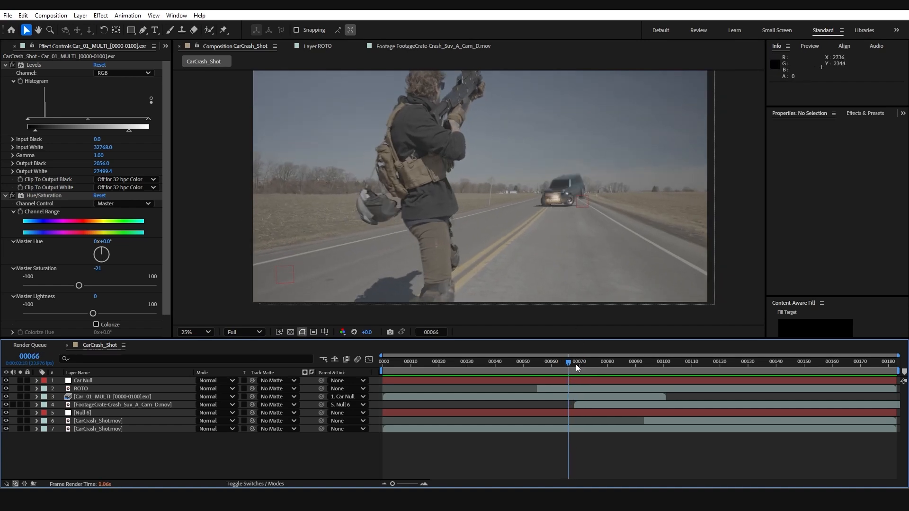
pyautogui.press('space')
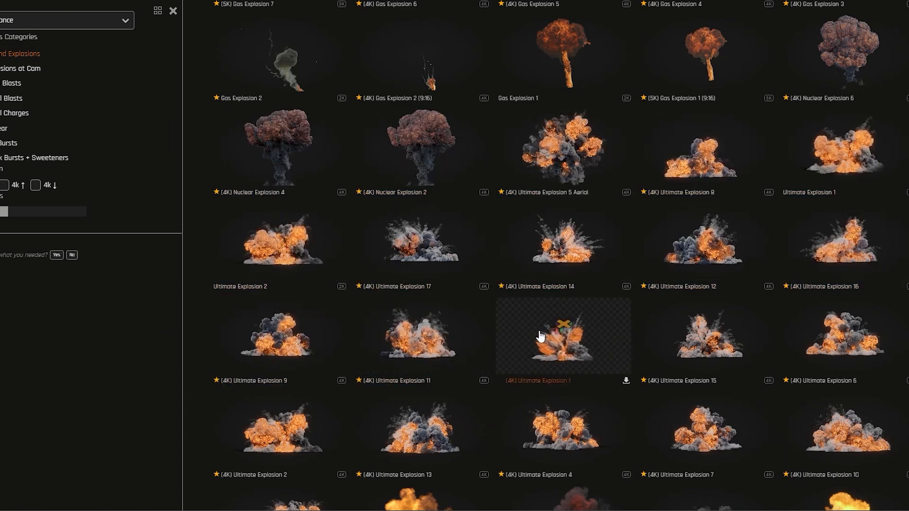
# Pick the 4K Ultimate Explosion 14 stock clip and add it to CarCrash_Shot above the Car_01_MULTI layer, starting at frame 71.
pyautogui.click(560, 267)
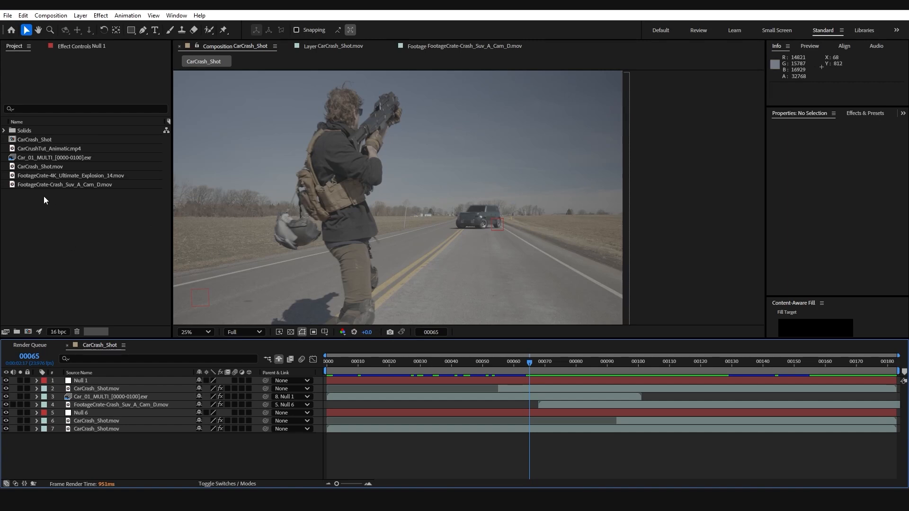
pyautogui.click(47, 176)
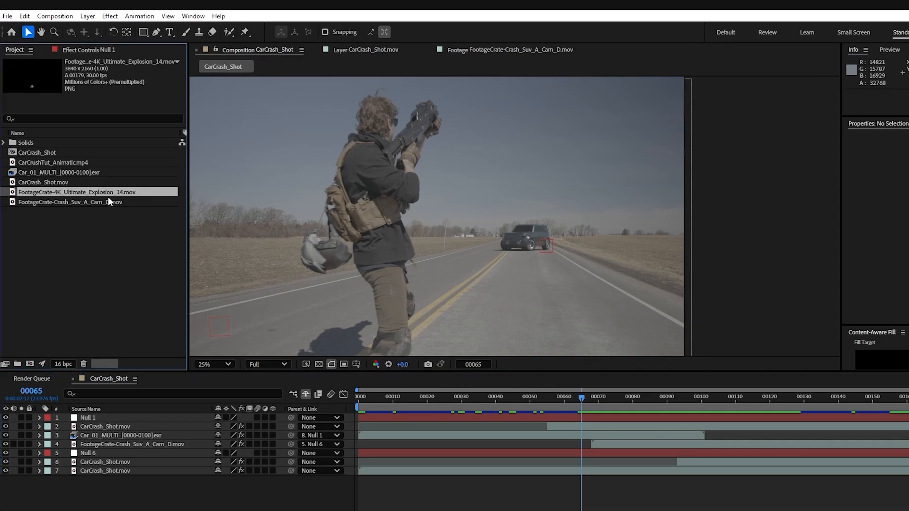
pyautogui.moveTo(108, 196); pyautogui.dragTo(156, 435)
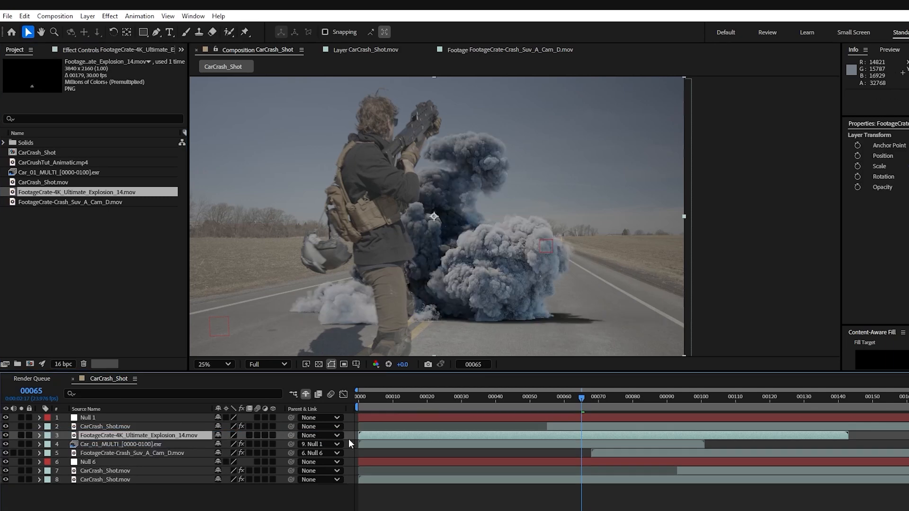
pyautogui.moveTo(509, 436); pyautogui.dragTo(748, 439)
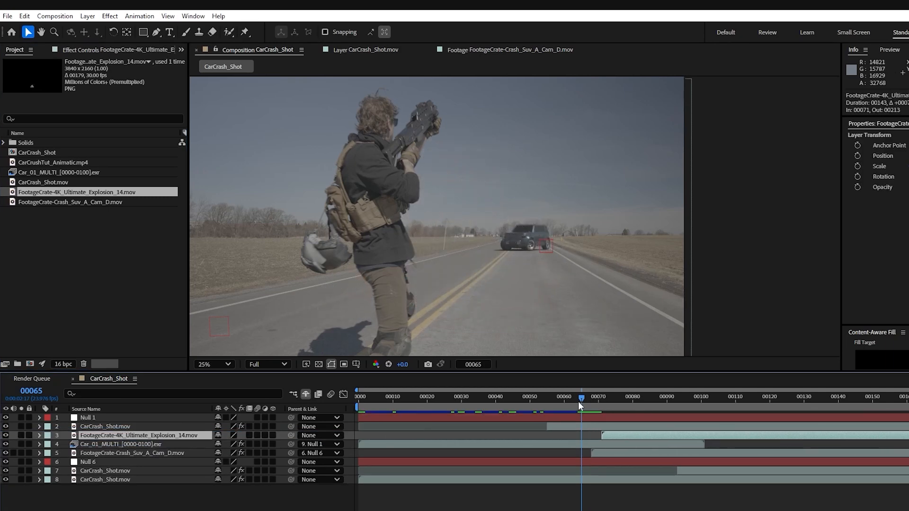
# Place the explosion over the SUV on the road, parent it to Null 1, and check it at frame 72.
pyautogui.moveTo(578, 402); pyautogui.dragTo(589, 404)
pyautogui.moveTo(422, 315); pyautogui.dragTo(506, 254)
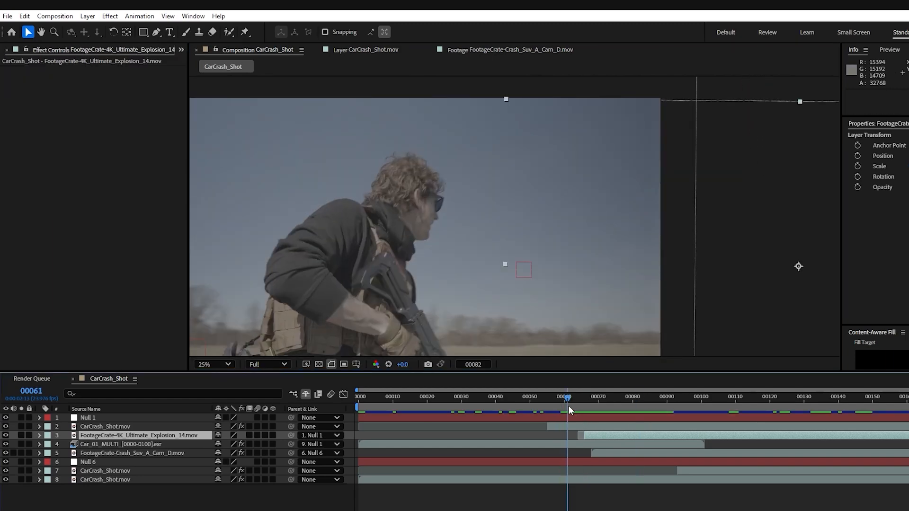
pyautogui.moveTo(568, 405); pyautogui.dragTo(605, 406)
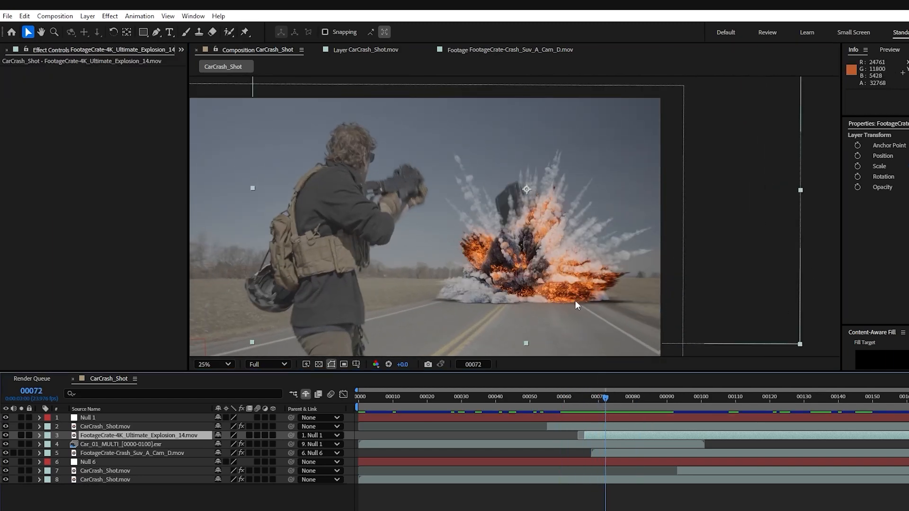
# Enable motion blur for the explosion layer and for the composition.
pyautogui.scroll(2, 574, 300)
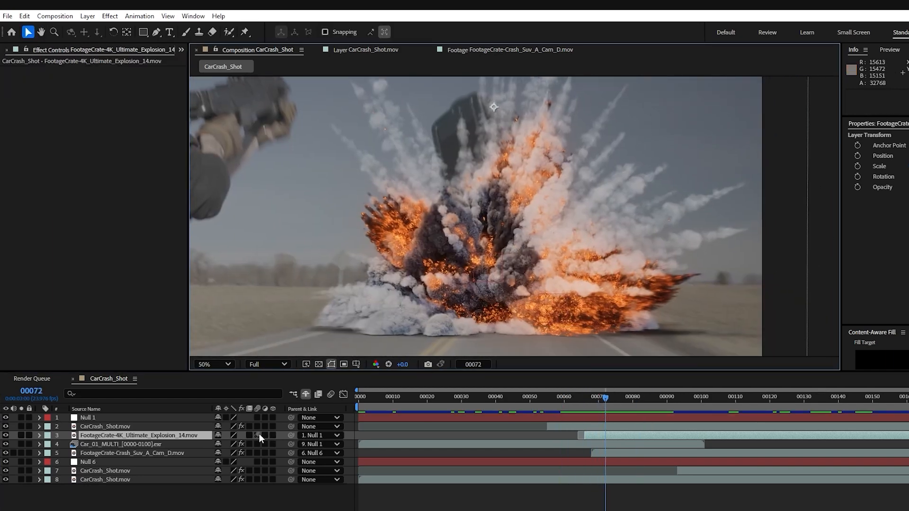
pyautogui.click(257, 435)
pyautogui.click(330, 393)
pyautogui.scroll(-2, 521, 260)
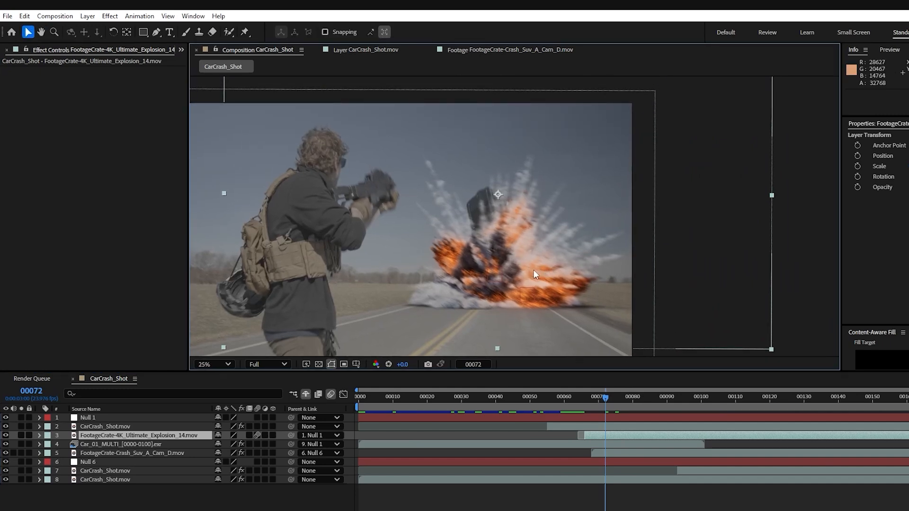
# Apply the Levels effect to the FootageCrate-4K_Ultimate_Explosion_14.mov layer and compare the explosion with the plate.
pyautogui.hotkey('ctrl', 'space')
pyautogui.write('level')
pyautogui.press('Return')
pyautogui.scroll(2, 535, 275)
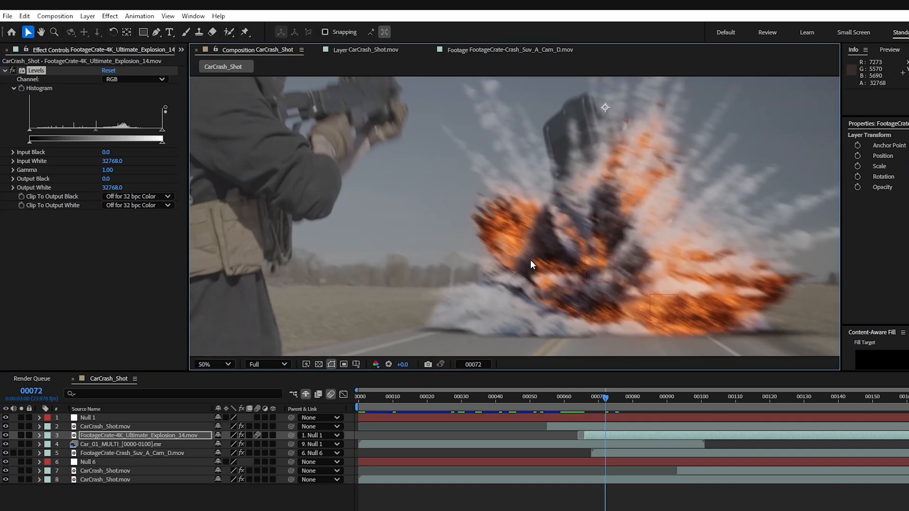
pyautogui.scroll(-2, 571, 253)
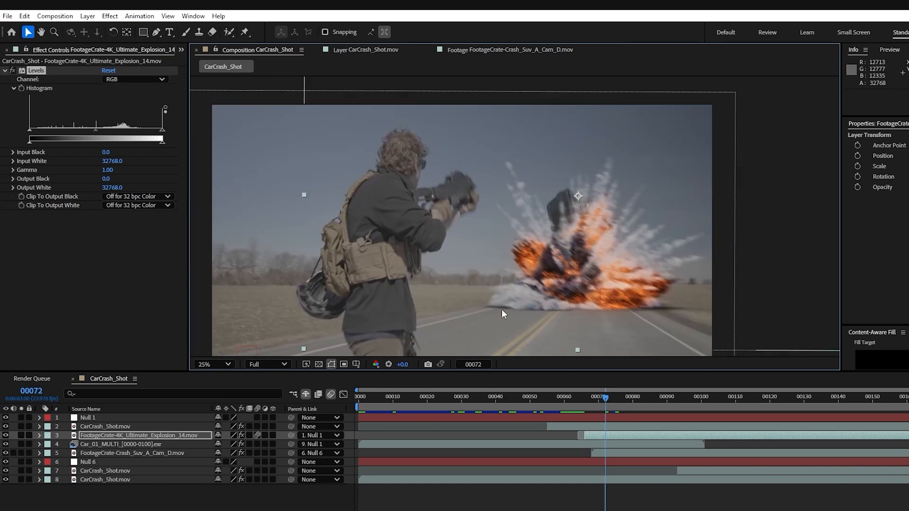
# View only the red channel and set the explosion's Levels Red Output Black to about 2570 and Red Output White to about 26342.9.
pyautogui.click(376, 364)
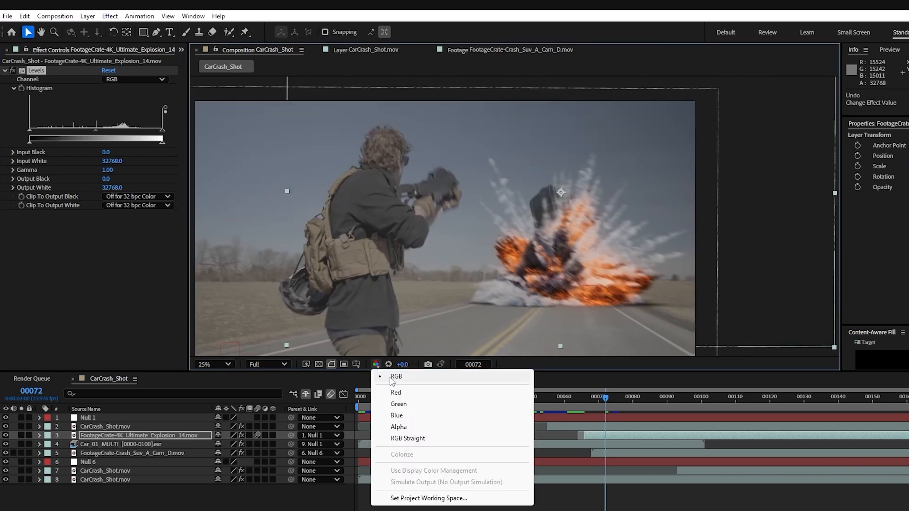
pyautogui.click(393, 390)
pyautogui.click(153, 80)
pyautogui.click(126, 102)
pyautogui.moveTo(29, 141); pyautogui.dragTo(40, 141)
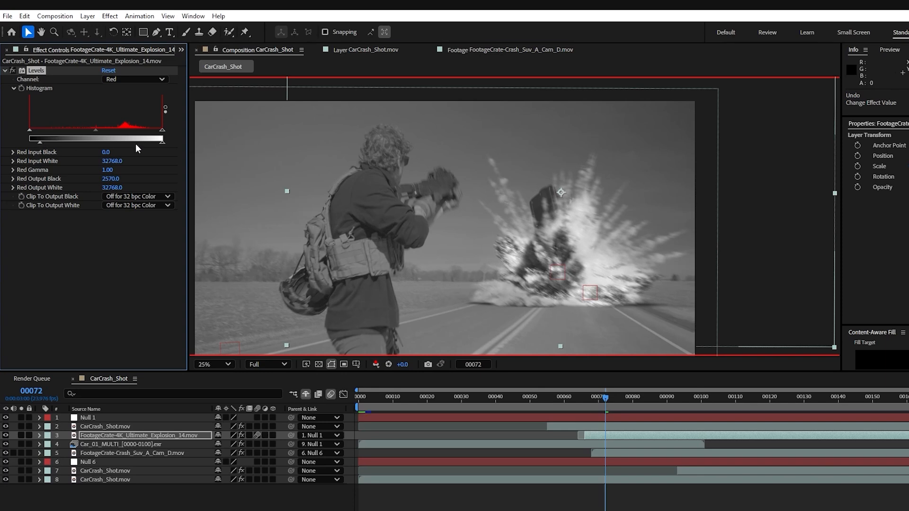
pyautogui.moveTo(157, 147); pyautogui.dragTo(136, 148)
# View only the green channel and set the explosion's Levels Green Output Black to about 2441.5 and Green Output White to about 25828.9.
pyautogui.click(376, 364)
pyautogui.click(394, 398)
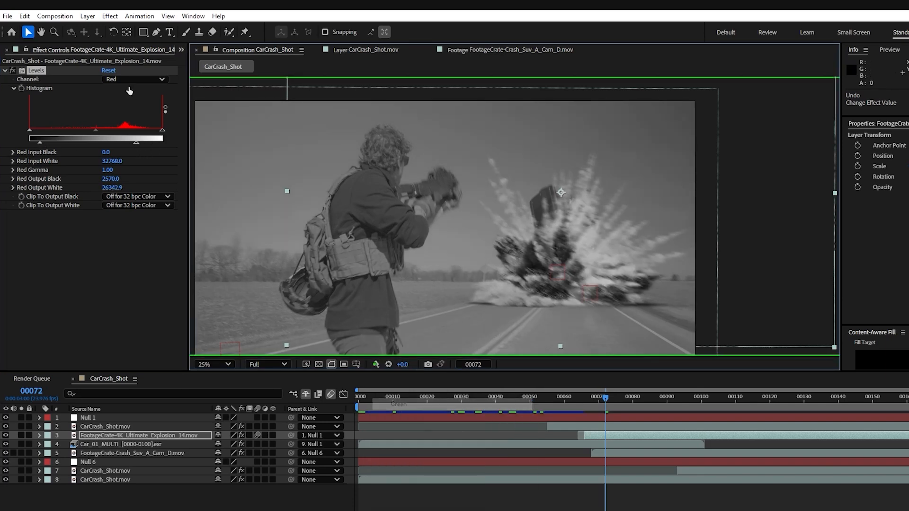
pyautogui.click(135, 79)
pyautogui.click(126, 113)
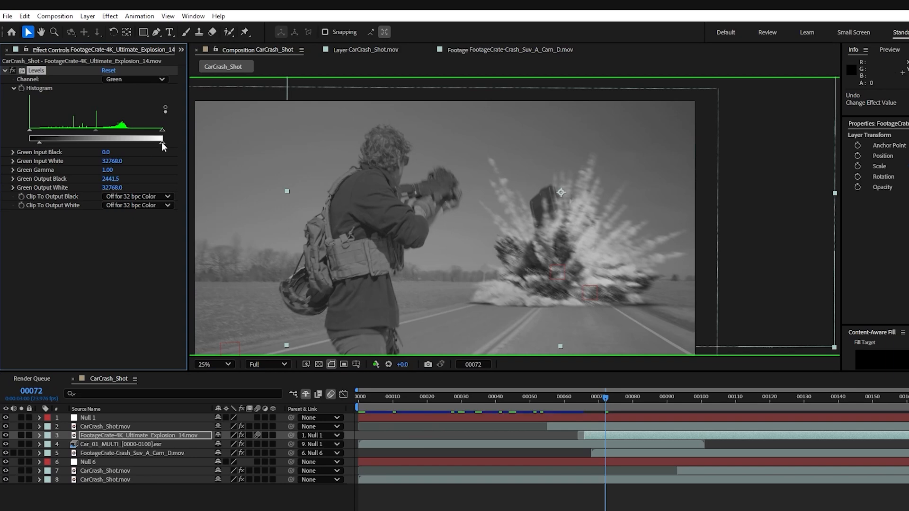
pyautogui.moveTo(162, 143); pyautogui.dragTo(135, 143)
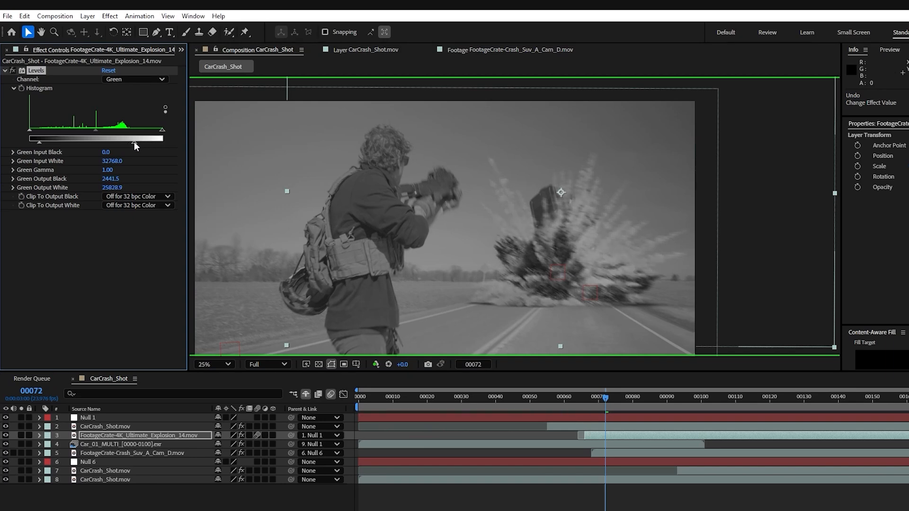
# View only the blue channel and set the explosion's Blue Output Black to about 1927.5 and Blue Output White to about 25700.4.
pyautogui.click(135, 79)
pyautogui.click(128, 122)
pyautogui.hotkey('alt', '3')
# Return the viewer to RGB and compare the explosion with the Levels effect off and on.
pyautogui.click(376, 364)
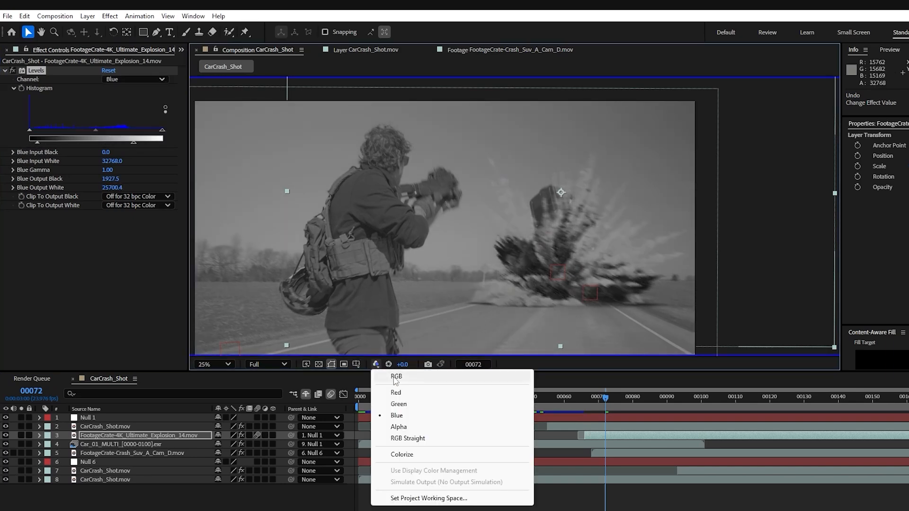
pyautogui.click(396, 376)
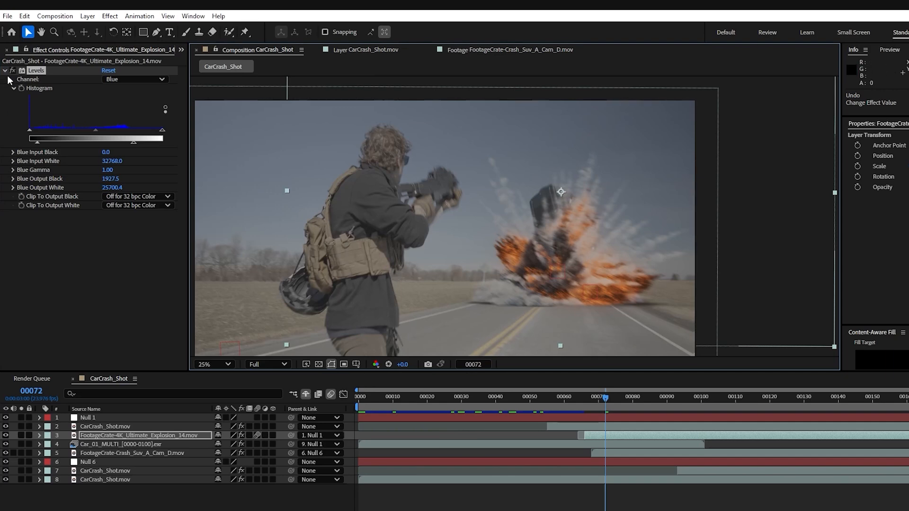
pyautogui.click(12, 72)
pyautogui.click(13, 72)
pyautogui.click(12, 71)
pyautogui.click(12, 71)
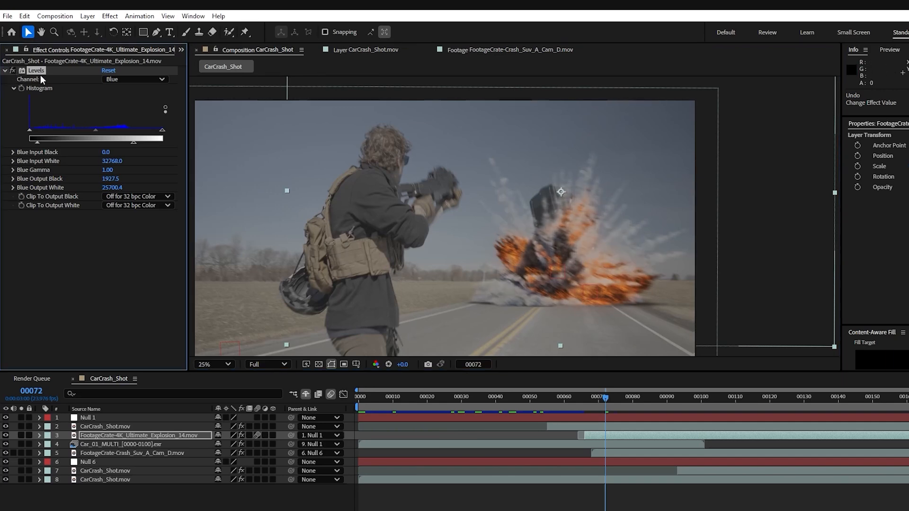
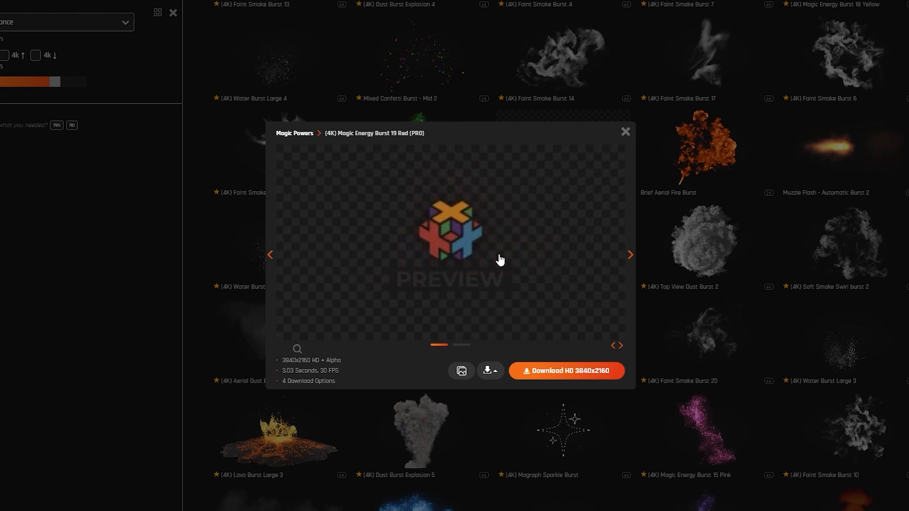
# Add FootageCrate-4K_Magic_Energy_Burst_19_Red.mov above the explosion layer, starting at frame 57, and place the burst at the actor's weapon.
pyautogui.keyDown('ctrl'); pyautogui.click(114, 202); pyautogui.keyUp('ctrl')
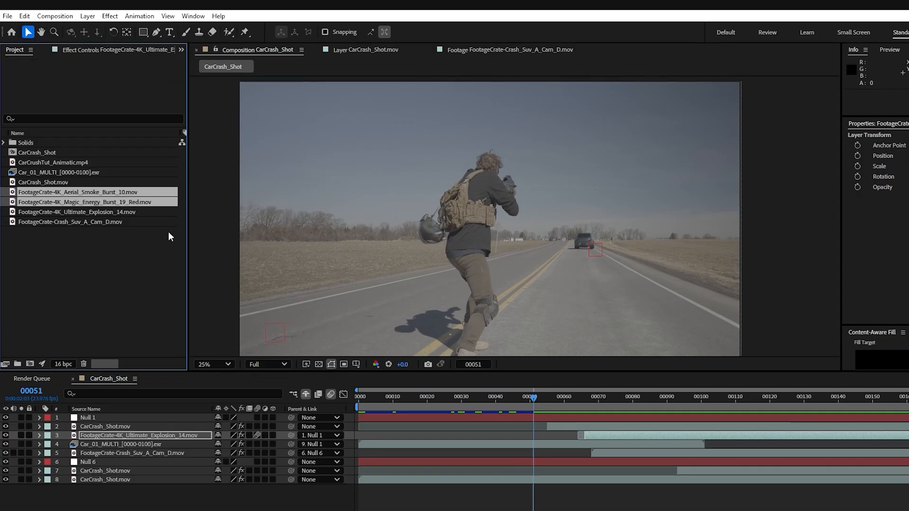
pyautogui.moveTo(536, 400); pyautogui.dragTo(556, 401)
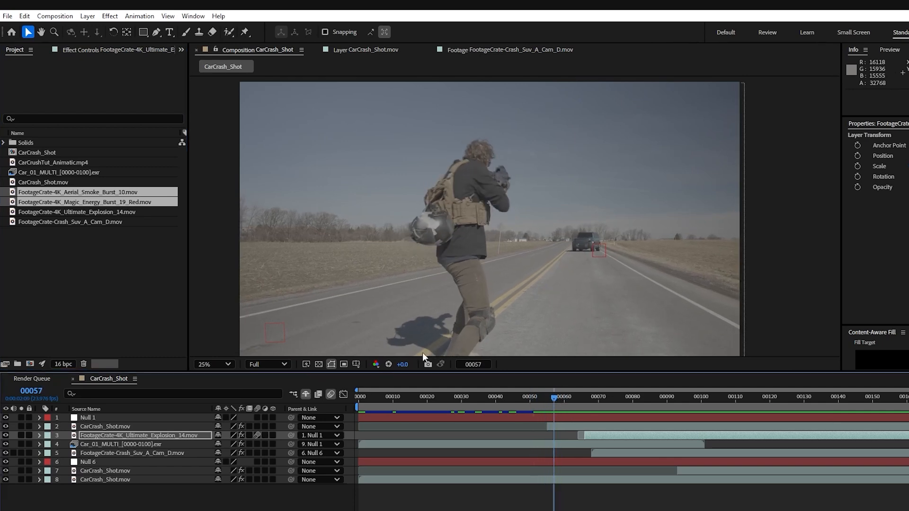
pyautogui.click(121, 259)
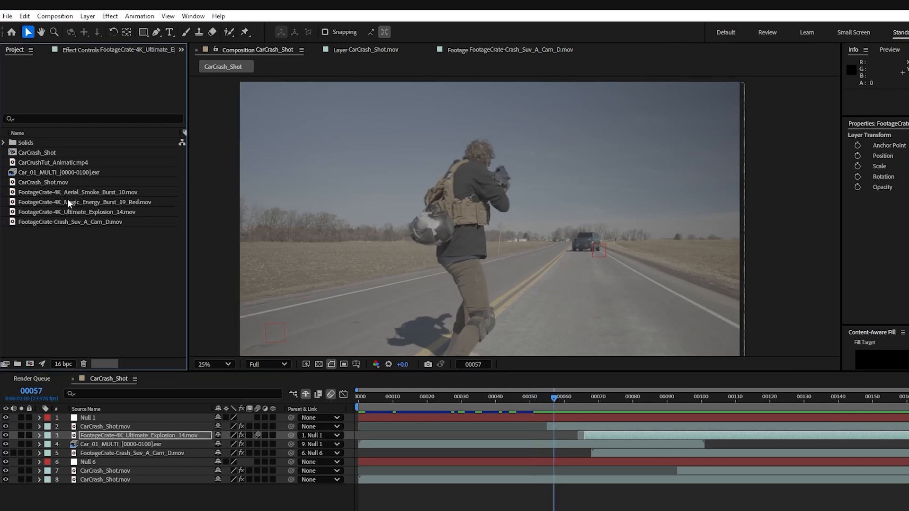
pyautogui.moveTo(68, 202); pyautogui.dragTo(592, 439)
pyautogui.moveTo(486, 254); pyautogui.dragTo(525, 199)
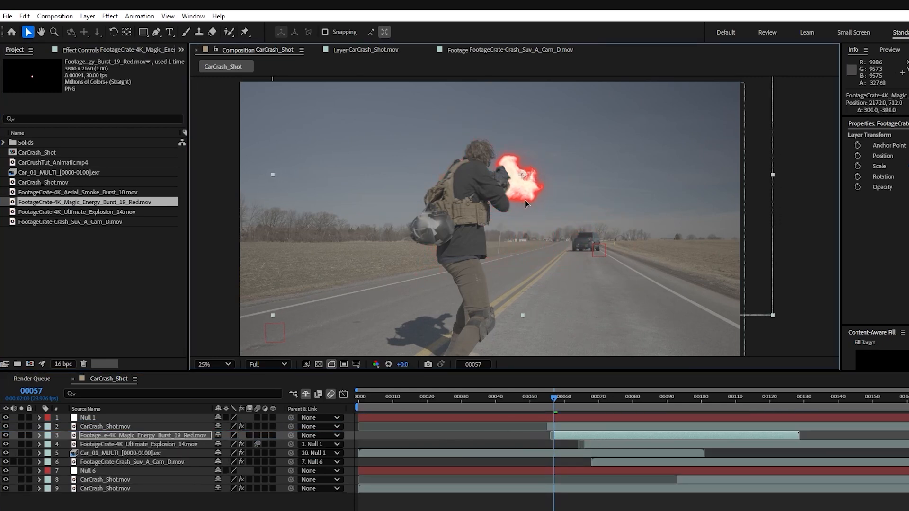
# Time-stretch the energy burst layer with a Stretch Factor of 10, holding its in-point.
pyautogui.press('F4')
pyautogui.rightClick(609, 436)
pyautogui.moveTo(668, 185)
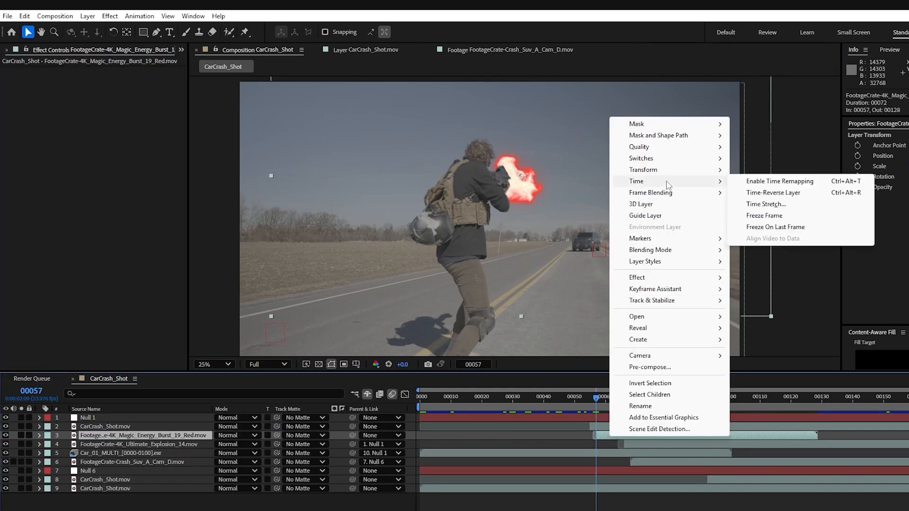
pyautogui.click(765, 204)
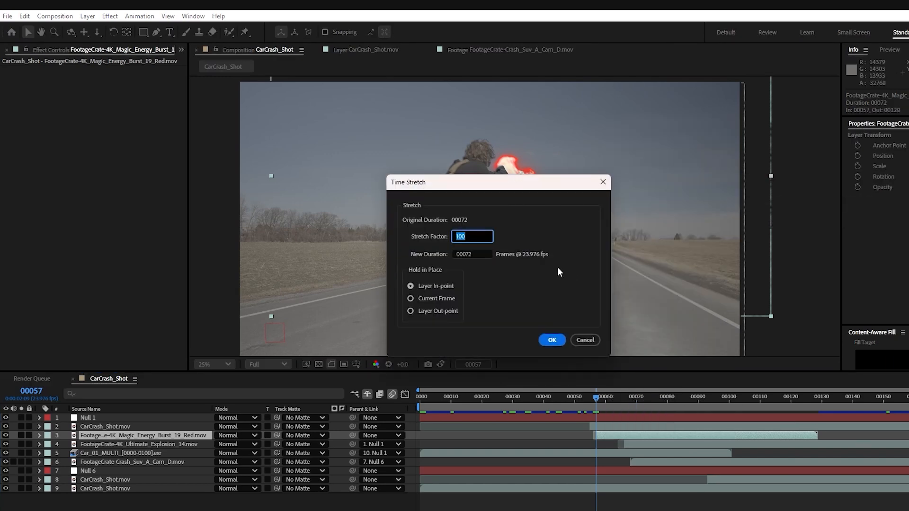
pyautogui.write('10')
pyautogui.press('Return')
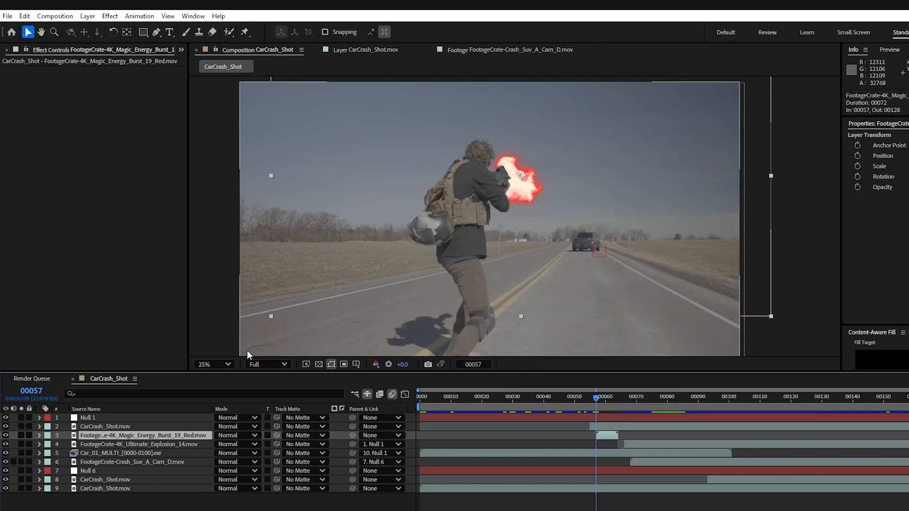
# Set the energy burst's blending mode to Screen and apply Hue/Saturation with a Master Hue of 25°.
pyautogui.click(232, 435)
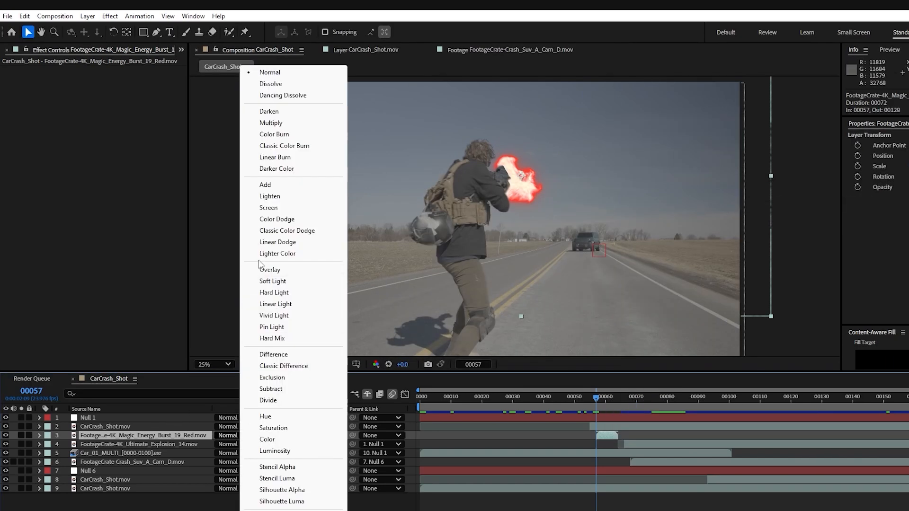
pyautogui.click(270, 208)
pyautogui.hotkey('ctrl', 'space')
pyautogui.write('hue')
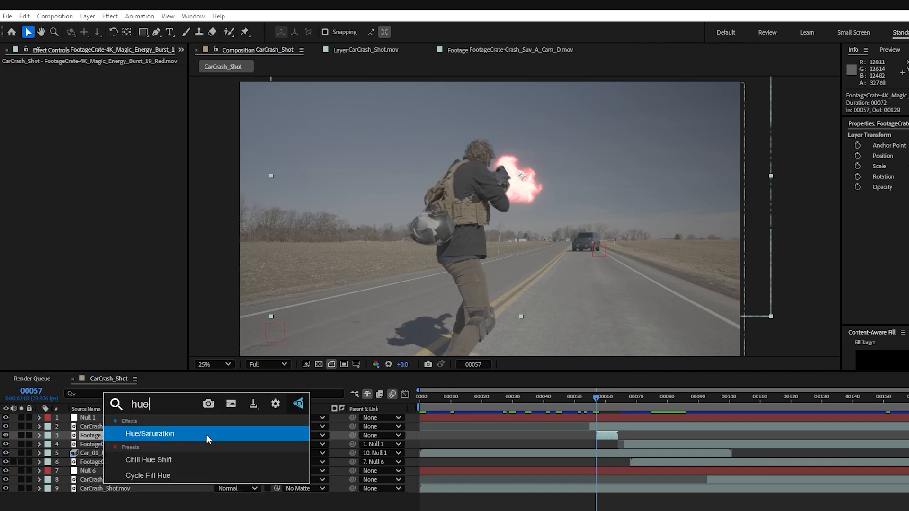
pyautogui.press('Return')
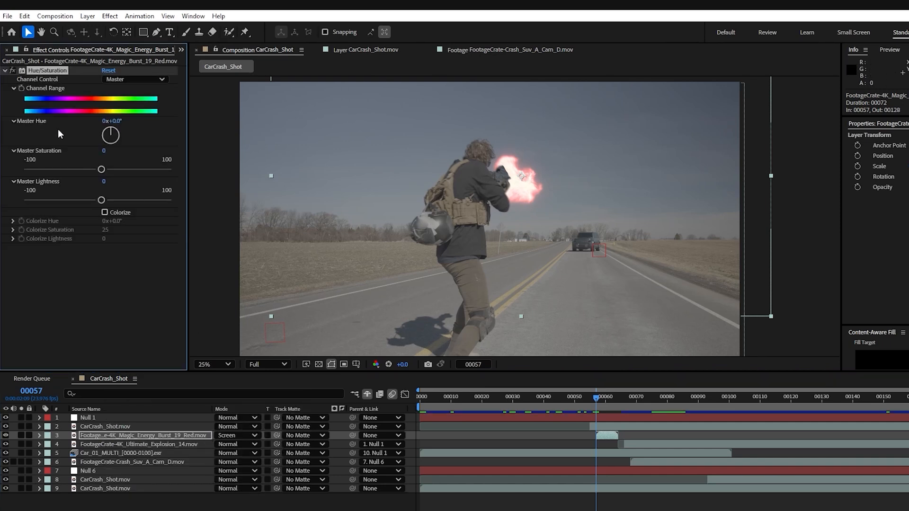
pyautogui.moveTo(123, 119); pyautogui.dragTo(132, 120)
# At frame 59, scale the energy burst down proportionally to less than half its size and align it with the weapon's muzzle.
pyautogui.click(603, 406)
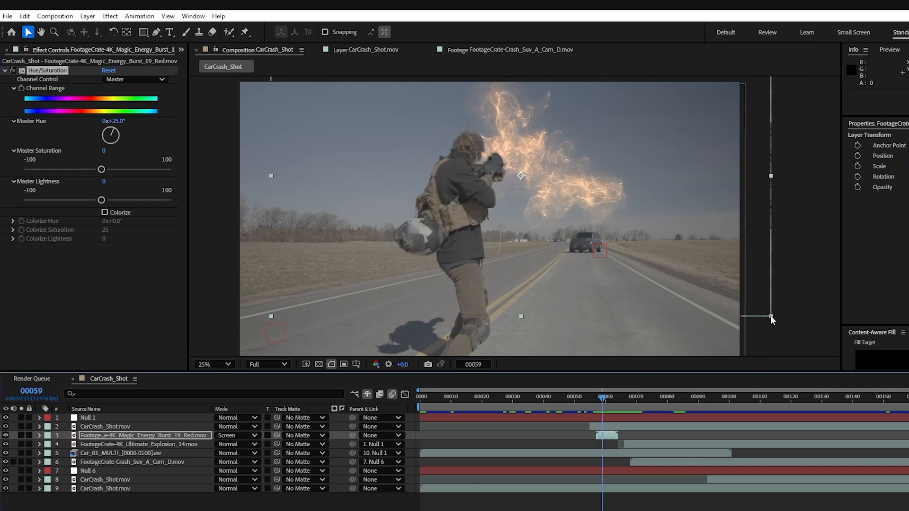
pyautogui.keyDown('shift'); pyautogui.moveTo(771, 315); pyautogui.dragTo(633, 183); pyautogui.keyUp('shift')
pyautogui.moveTo(555, 176); pyautogui.dragTo(544, 178)
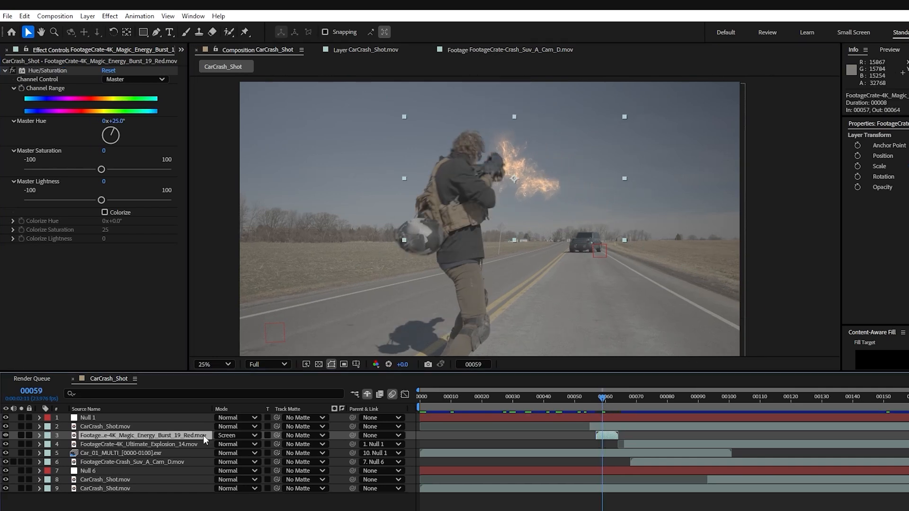
# Apply CC Radial Fast Blur to the energy burst with an Amount of 85, and set its Master Saturation to -27.
pyautogui.hotkey('ctrl', 'space')
pyautogui.write('radial')
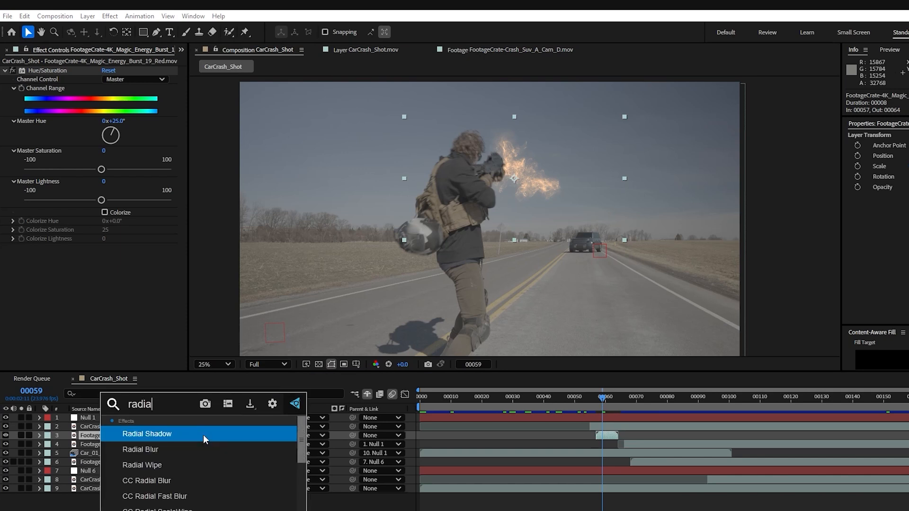
pyautogui.click(167, 498)
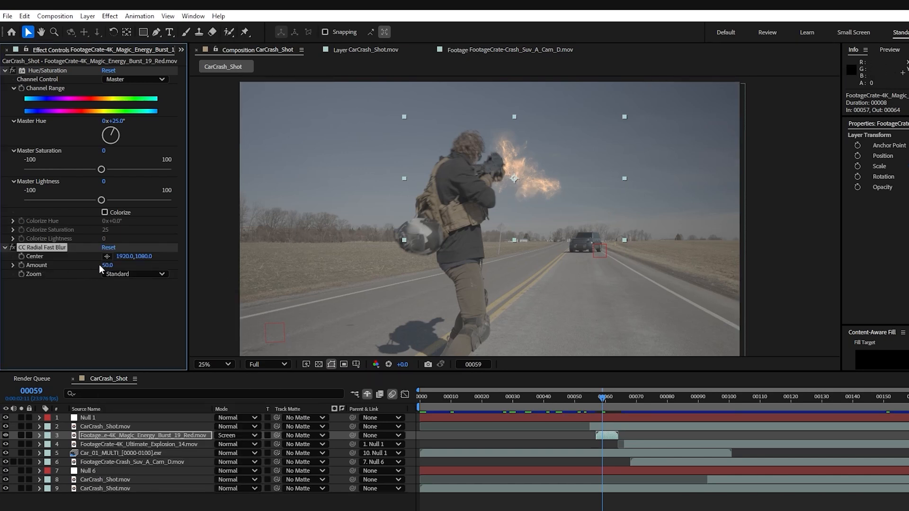
pyautogui.write('85')
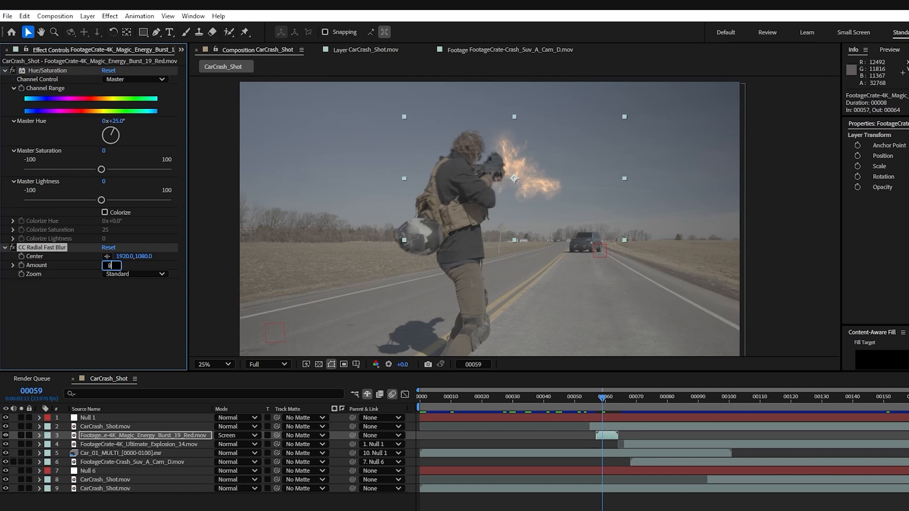
pyautogui.press('Return')
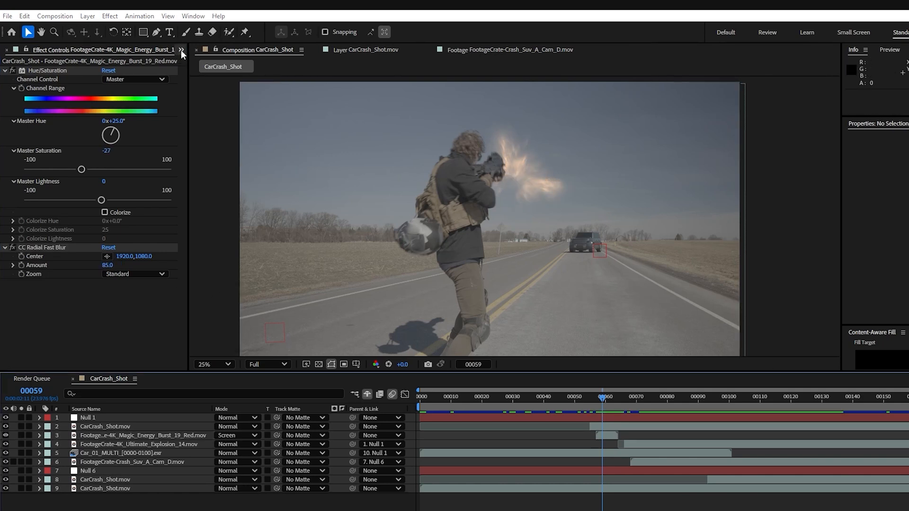
# Add FootageCrate-4K_Aerial_Smoke_Burst_10.mov directly below the energy burst layer and shift it to start at about frame 58.
pyautogui.click(181, 50)
pyautogui.click(195, 66)
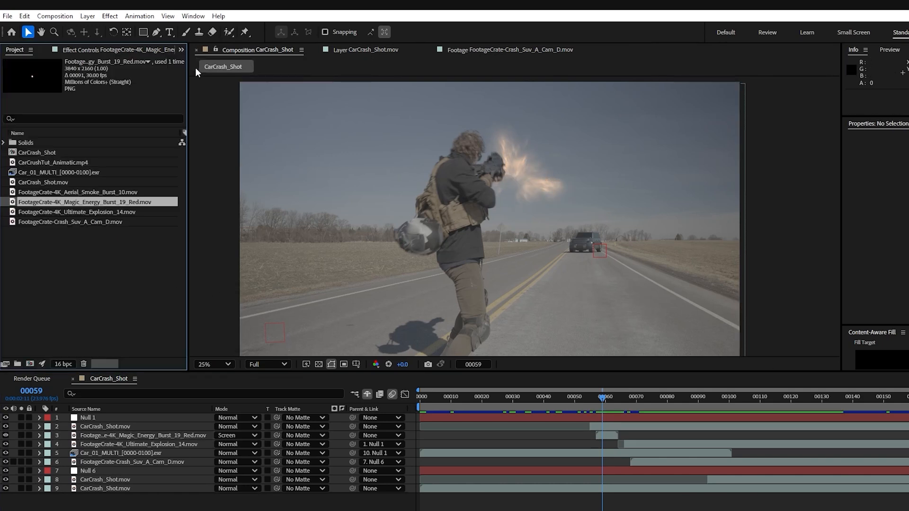
pyautogui.moveTo(33, 192); pyautogui.dragTo(144, 439)
pyautogui.moveTo(433, 448); pyautogui.dragTo(615, 453)
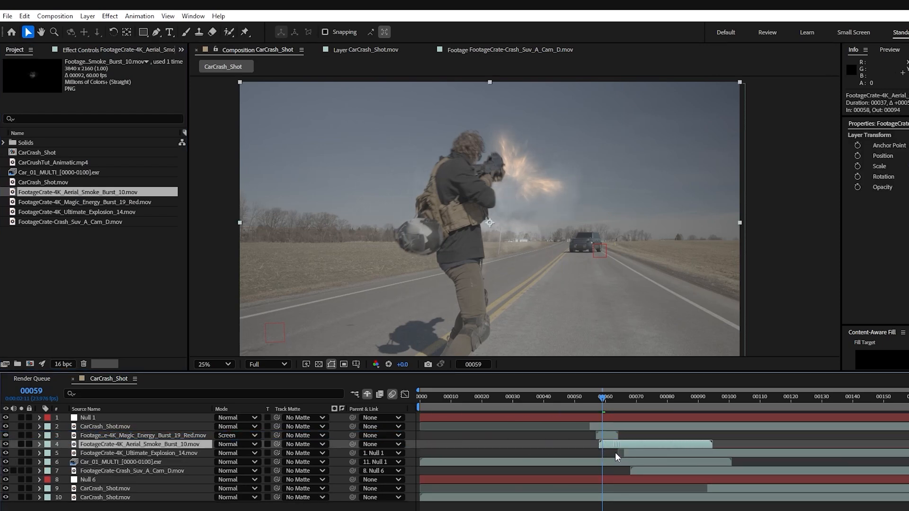
# At frame 57, place the smoke burst over the weapon's muzzle and parent its layer to Null 1.
pyautogui.press('pageup')
pyautogui.press('pageup')
pyautogui.moveTo(498, 230); pyautogui.dragTo(519, 185)
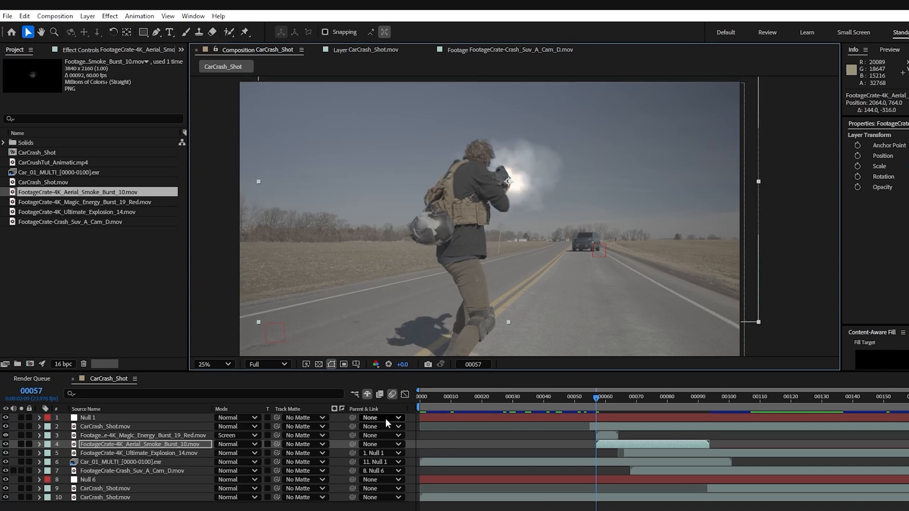
pyautogui.moveTo(352, 444); pyautogui.dragTo(168, 419)
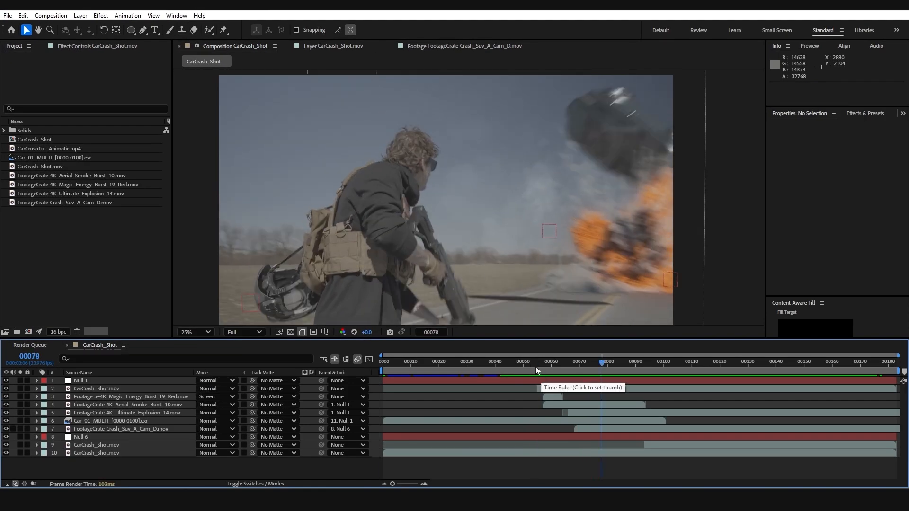
# At frame 55, create a 3840 × 2160 px solid in a dark color sampled from the actor's jacket.
pyautogui.moveTo(535, 367)
pyautogui.mouseDown()
pyautogui.moveTo(569, 366)
pyautogui.moveTo(537, 363)
pyautogui.mouseUp()
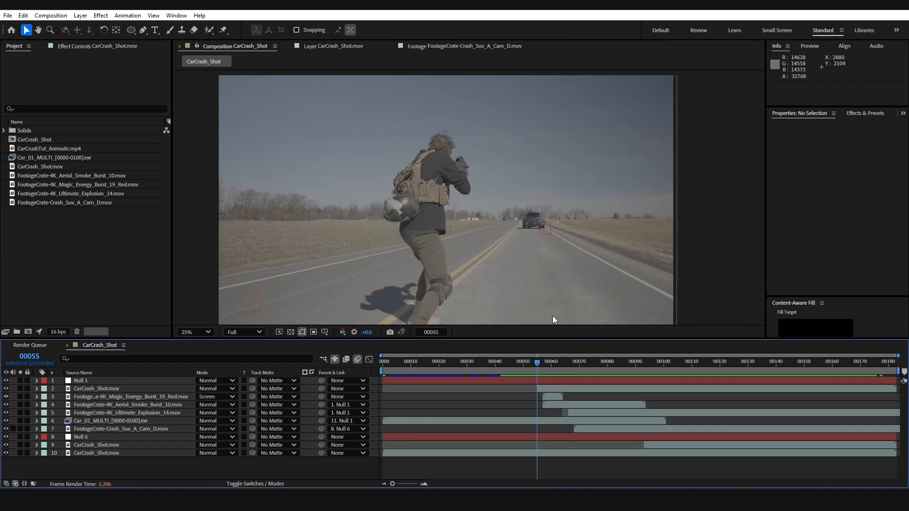
pyautogui.scroll(1, 530, 199)
pyautogui.scroll(1, 481, 211)
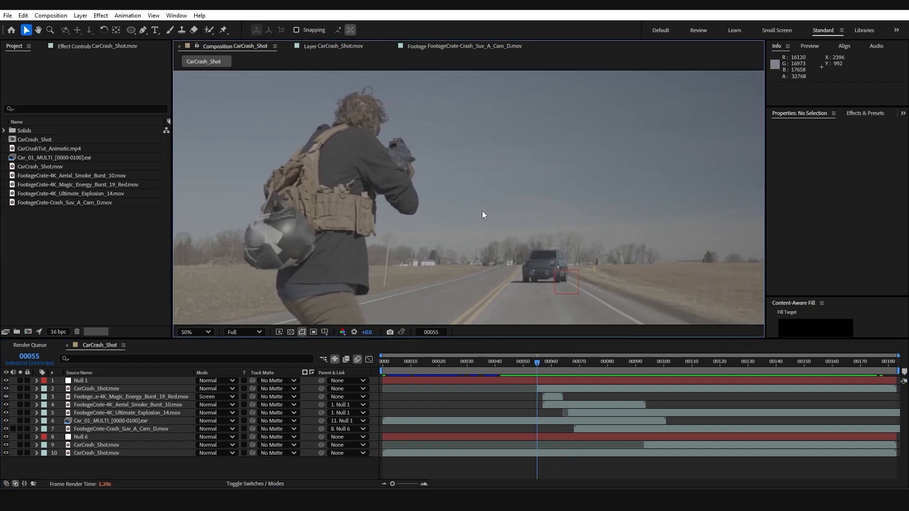
pyautogui.hotkey('ctrl', 'y')
pyautogui.moveTo(454, 136); pyautogui.dragTo(572, 142)
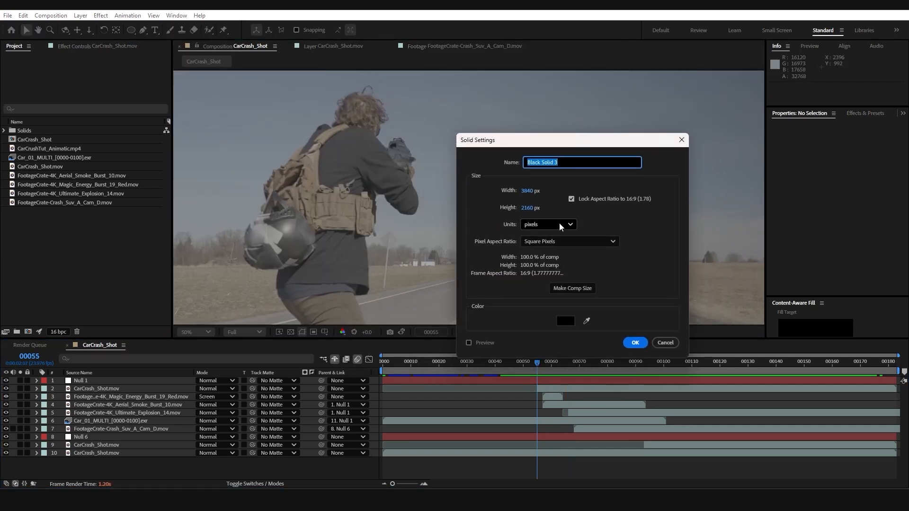
pyautogui.click(586, 321)
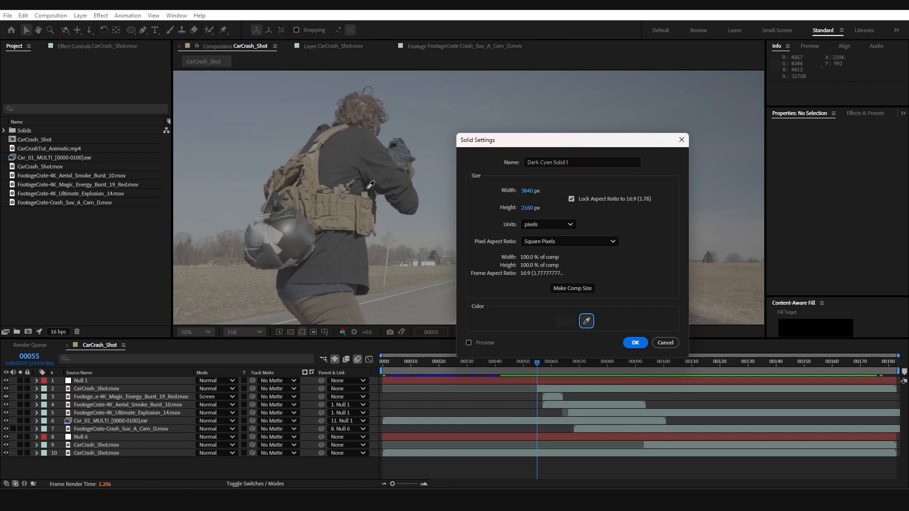
pyautogui.click(637, 344)
# Mask Dark Cyan Solid 1 with a wide centered ellipse and cut off its left part with a rectangular mask set to Subtract.
pyautogui.click(133, 30)
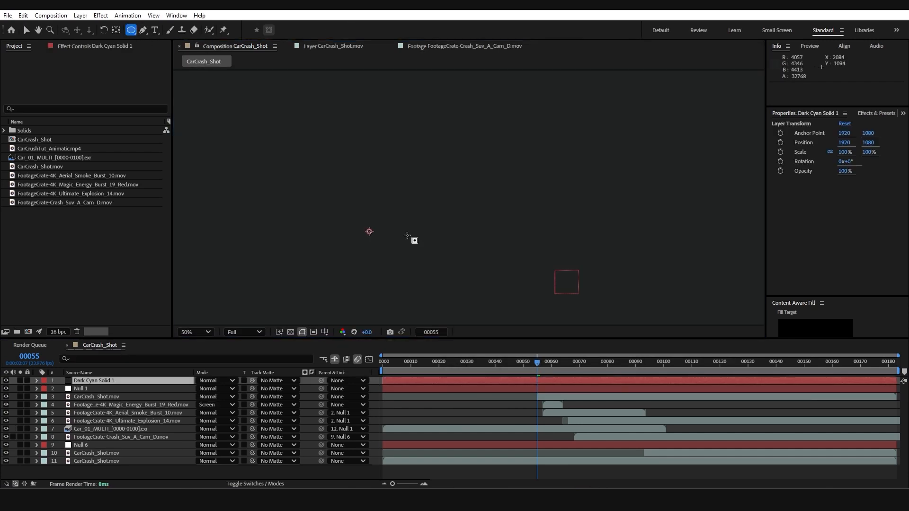
pyautogui.keyDown('ctrl'); pyautogui.moveTo(368, 231); pyautogui.dragTo(507, 295); pyautogui.keyUp('ctrl')
pyautogui.moveTo(131, 31); pyautogui.dragTo(175, 32)
pyautogui.scroll(-2, 367, 146)
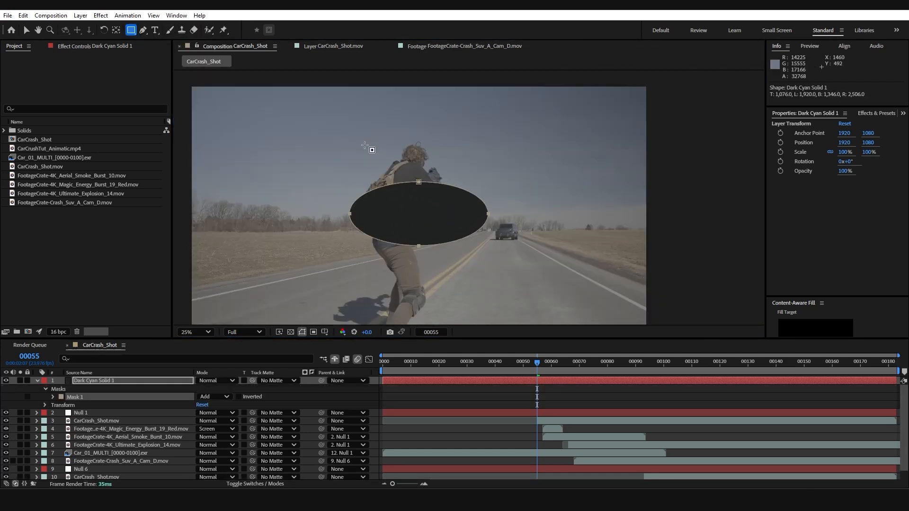
pyautogui.moveTo(302, 138)
pyautogui.mouseDown()
pyautogui.moveTo(393, 255)
pyautogui.moveTo(387, 280)
pyautogui.mouseUp()
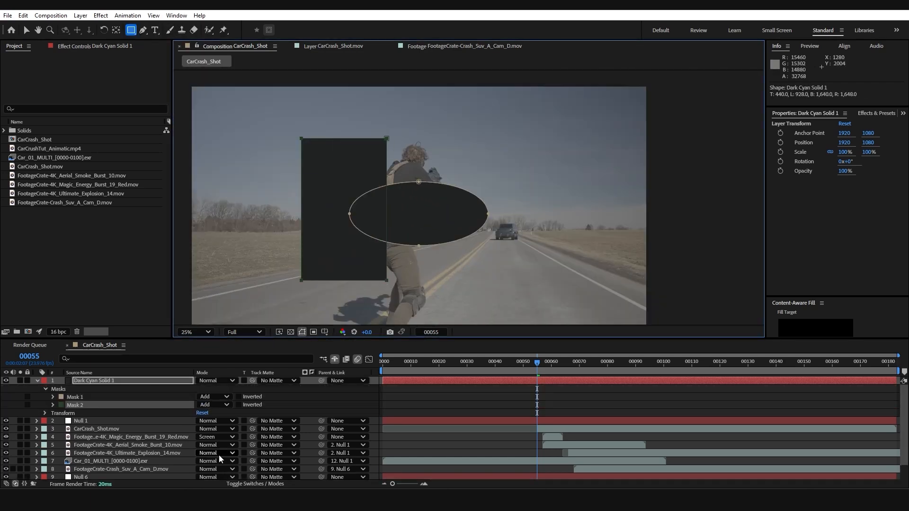
pyautogui.click(216, 404)
pyautogui.click(225, 436)
pyautogui.press('v')
pyautogui.click(37, 381)
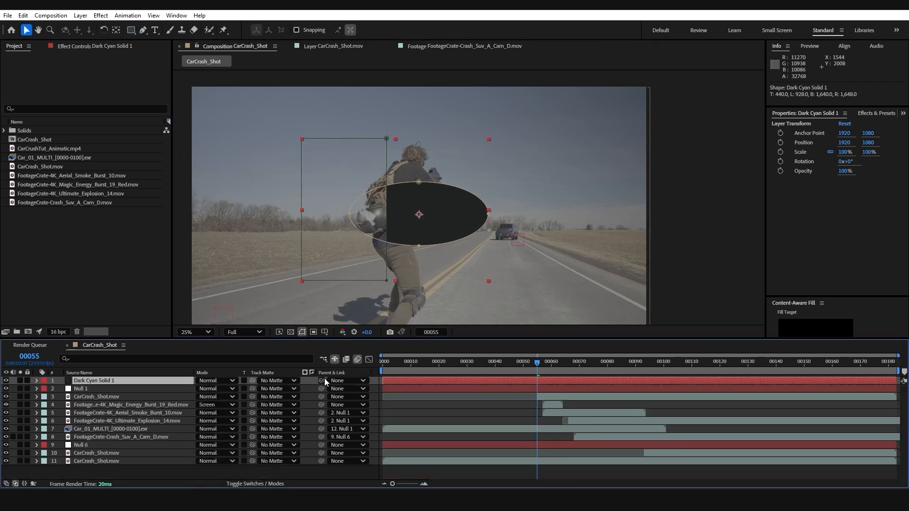
# Parent Dark Cyan Solid 1 to Null 1 and scale the solid down to about 8.7%.
pyautogui.moveTo(321, 380); pyautogui.dragTo(141, 389)
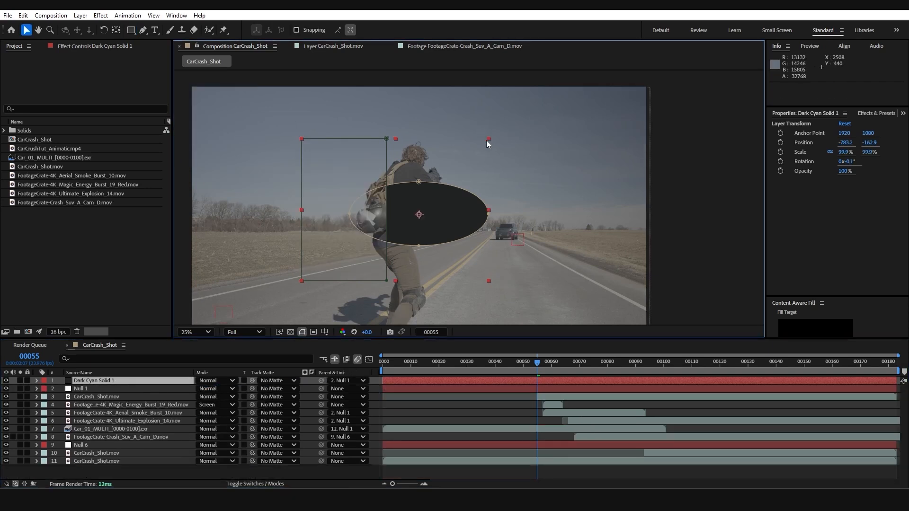
pyautogui.moveTo(487, 139); pyautogui.dragTo(423, 209)
pyautogui.scroll(3, 448, 208)
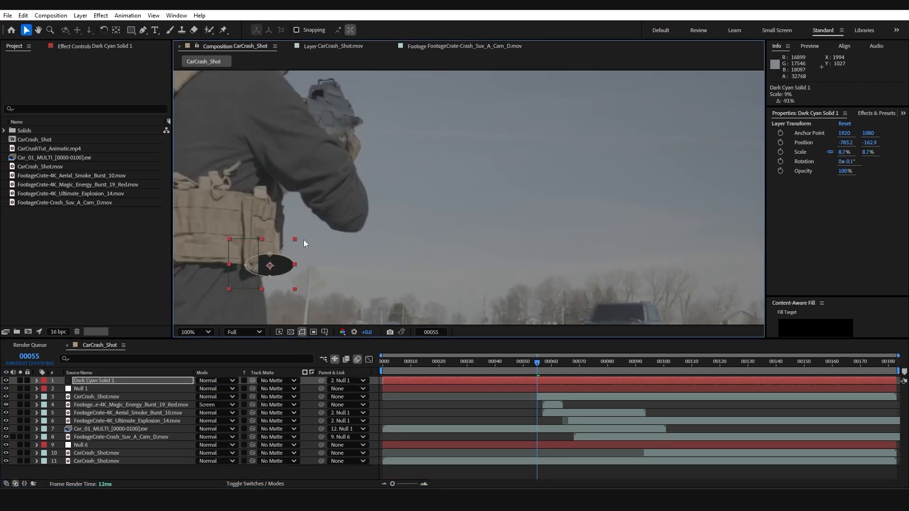
# At frame 57, place the solid at the weapon's muzzle and rotate it to about 11.8°.
pyautogui.moveTo(283, 243); pyautogui.dragTo(445, 180)
pyautogui.moveTo(538, 363); pyautogui.dragTo(545, 364)
pyautogui.moveTo(438, 182); pyautogui.dragTo(364, 108)
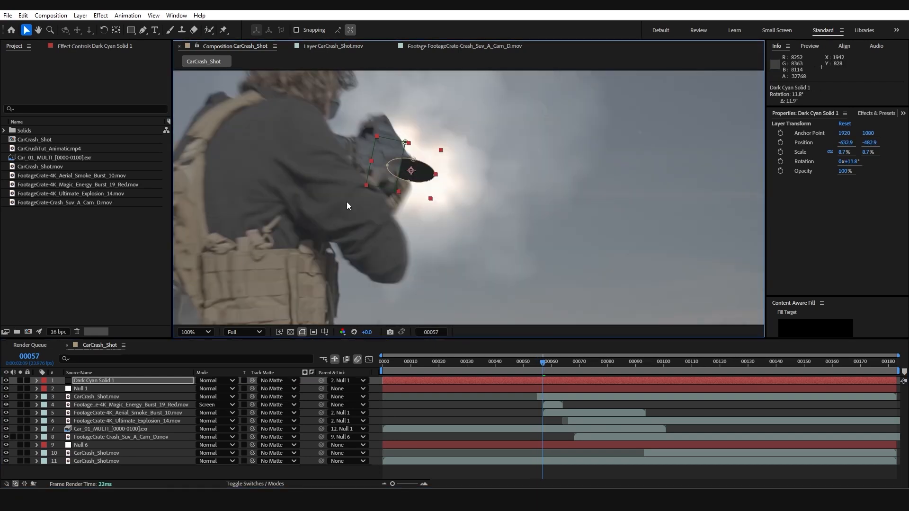
# Keyframe the solid's Position, Scale and Rotation at frame 57 and trim the layer's start to that frame.
pyautogui.press('p')
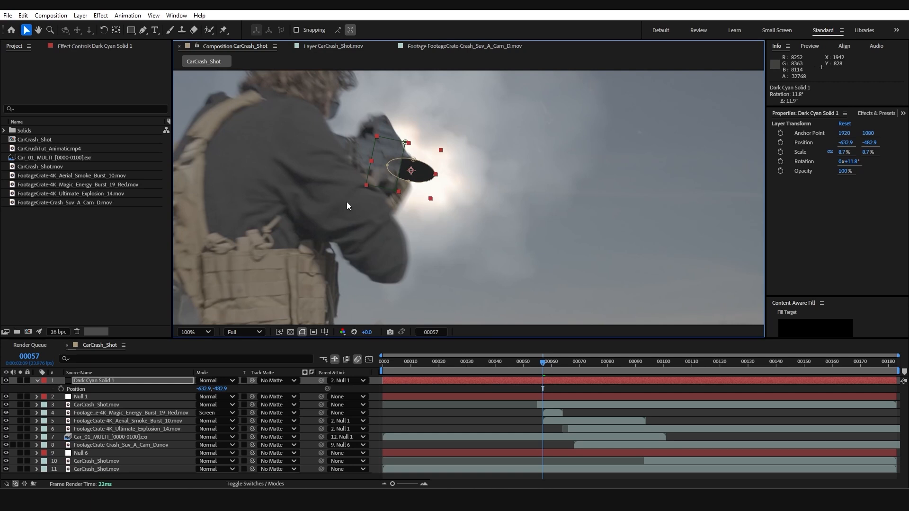
pyautogui.hotkey('shift', 's')
pyautogui.hotkey('shift', 'r')
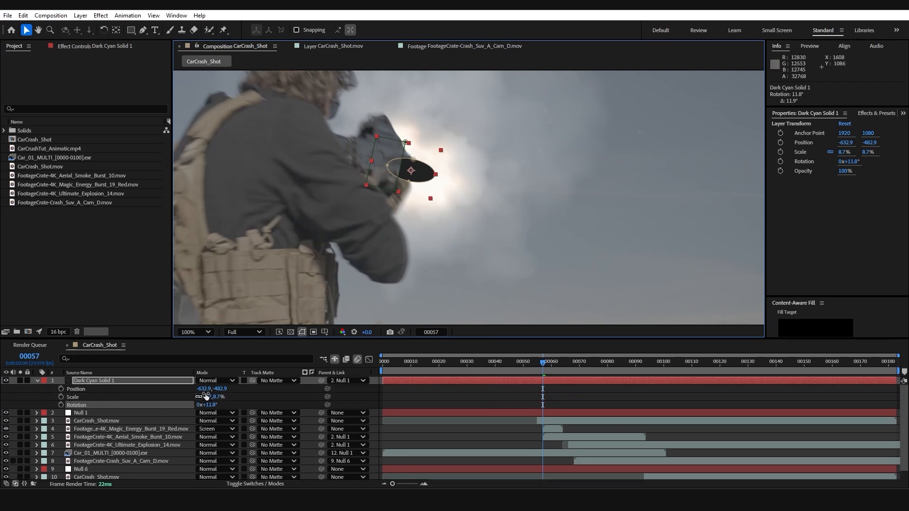
pyautogui.click(61, 389)
pyautogui.click(61, 396)
pyautogui.click(61, 405)
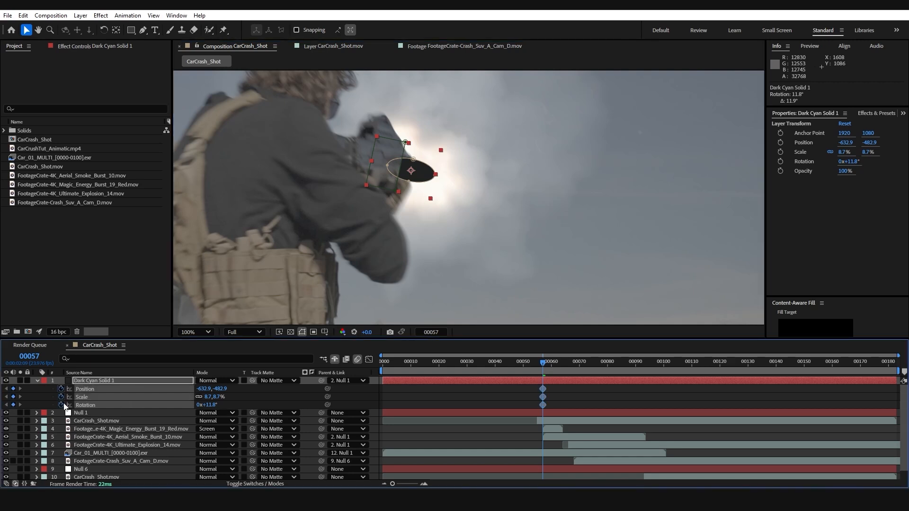
pyautogui.moveTo(386, 387); pyautogui.dragTo(530, 392)
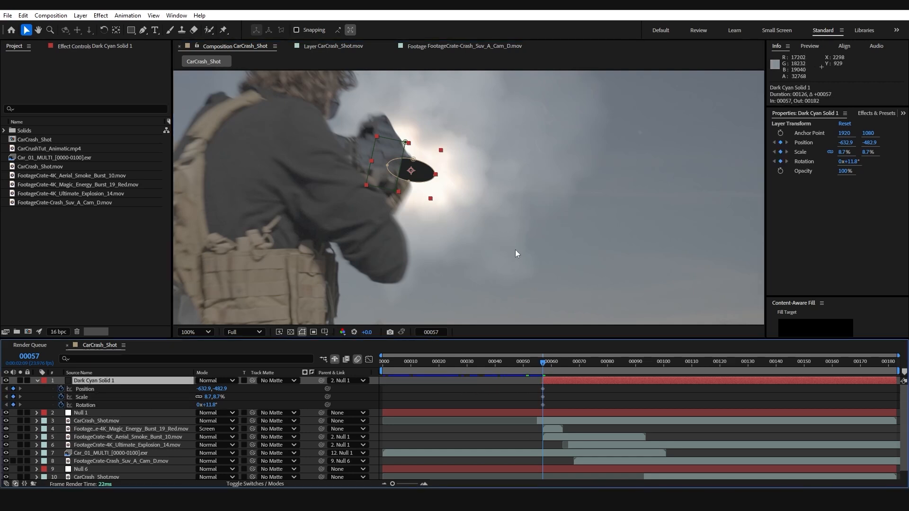
# At frame 66, move the solid to the base of the explosion at the SUV, at about -215.5, 61.1.
pyautogui.scroll(-2, 523, 266)
pyautogui.moveTo(524, 266); pyautogui.dragTo(482, 232)
pyautogui.press('pagedown')
pyautogui.press('pagedown')
pyautogui.press('pagedown')
pyautogui.press('pagedown')
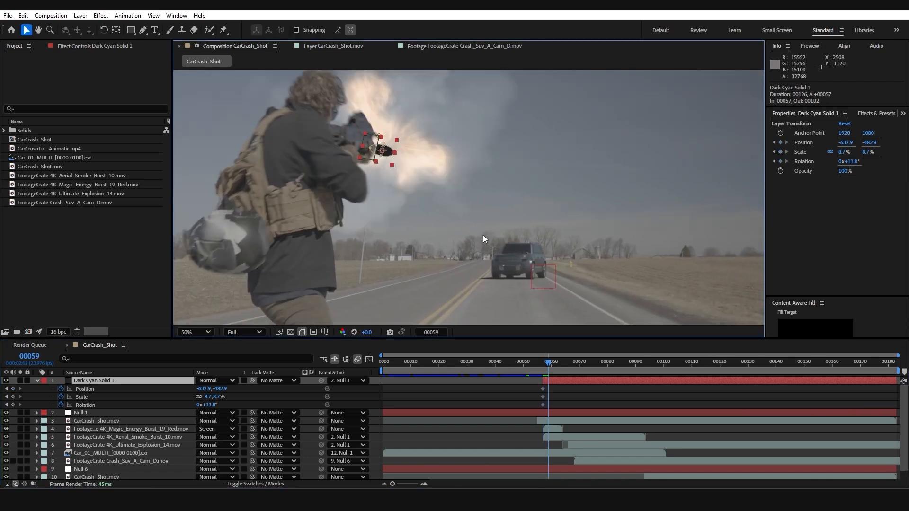
pyautogui.press('pagedown')
pyautogui.press('pagedown')
pyautogui.press('pagedown')
pyautogui.press('pagedown')
pyautogui.press('pagedown')
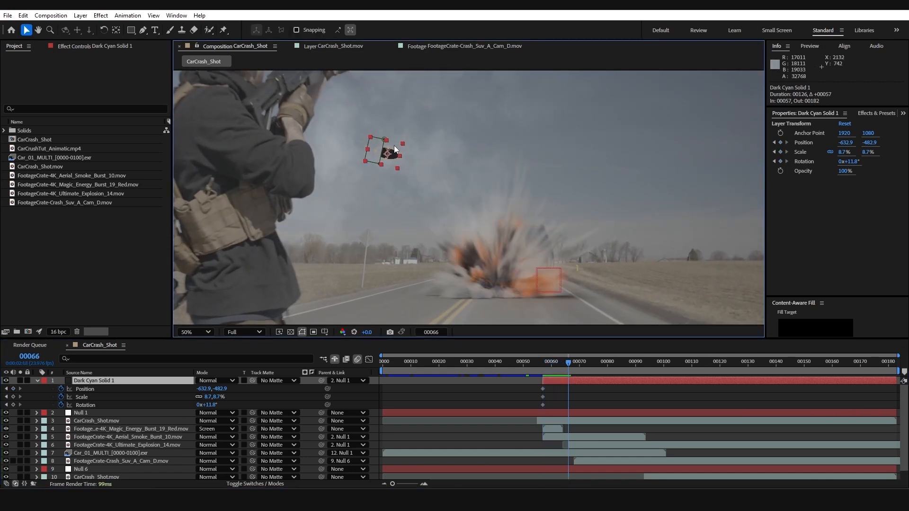
pyautogui.moveTo(394, 146); pyautogui.dragTo(499, 280)
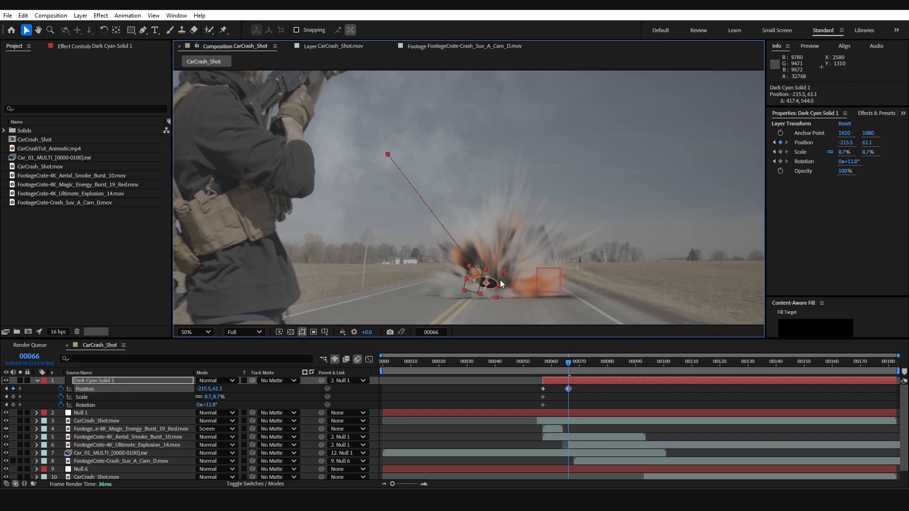
# At frame 66, shrink the solid to about 1% scale and rotate it to about 42°.
pyautogui.scroll(4, 500, 280)
pyautogui.keyDown('shift'); pyautogui.moveTo(524, 173); pyautogui.dragTo(470, 217); pyautogui.keyUp('shift')
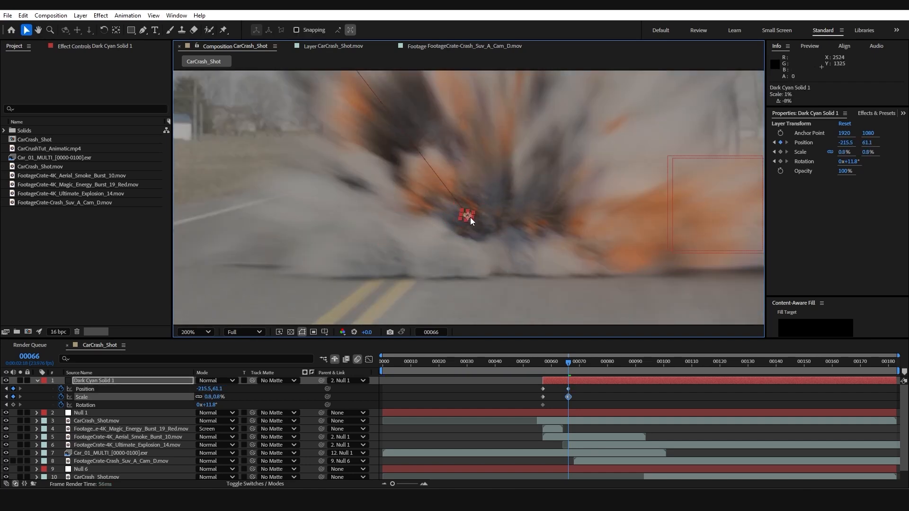
pyautogui.scroll(3, 470, 218)
pyautogui.click(104, 30)
pyautogui.moveTo(438, 261); pyautogui.dragTo(452, 248)
pyautogui.click(29, 32)
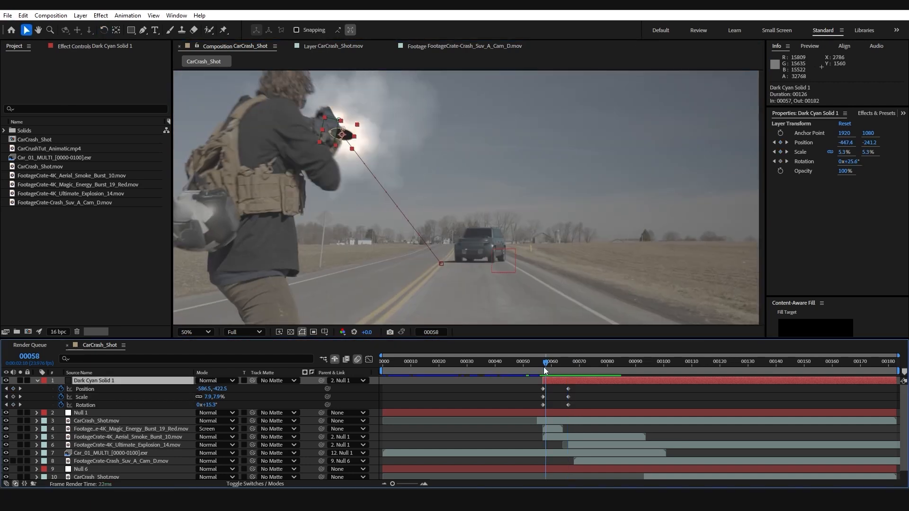
# Bend the solid's motion path into an arc from the muzzle to the SUV and enable motion blur on its layer.
pyautogui.moveTo(544, 368); pyautogui.dragTo(556, 368)
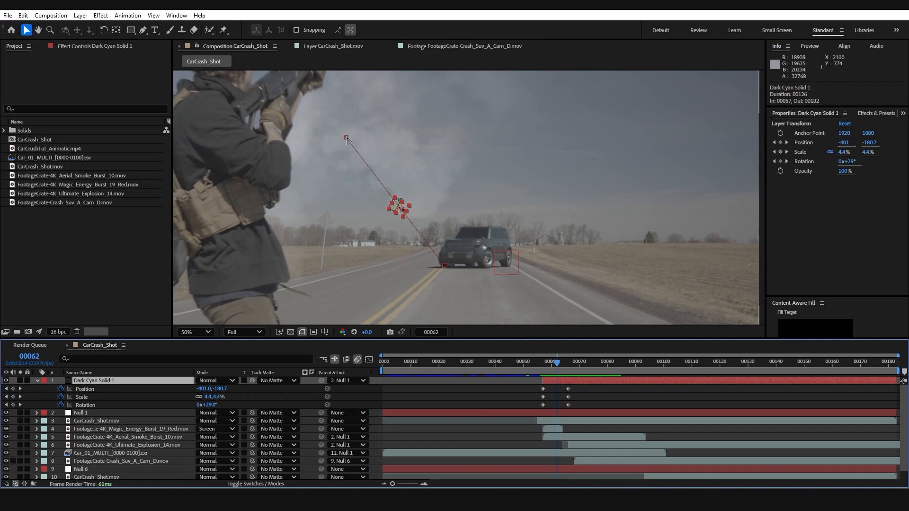
pyautogui.moveTo(345, 137); pyautogui.dragTo(411, 153)
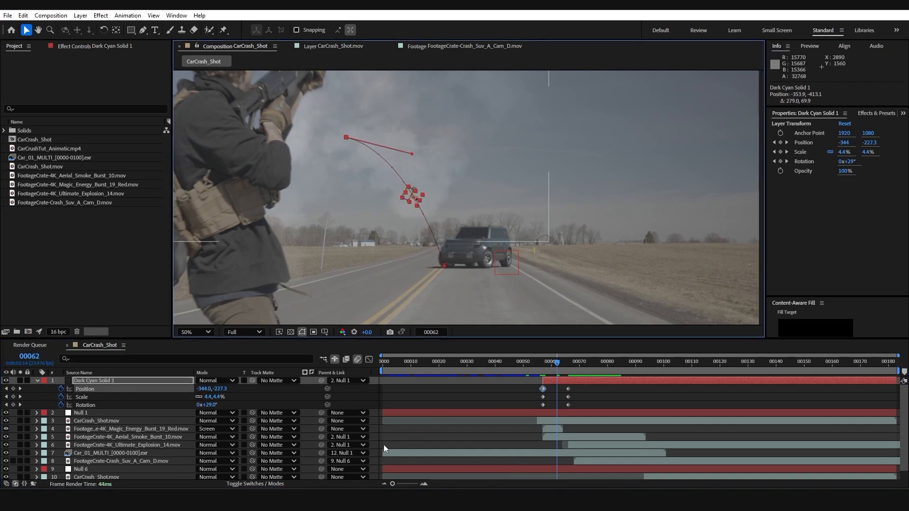
pyautogui.click(276, 484)
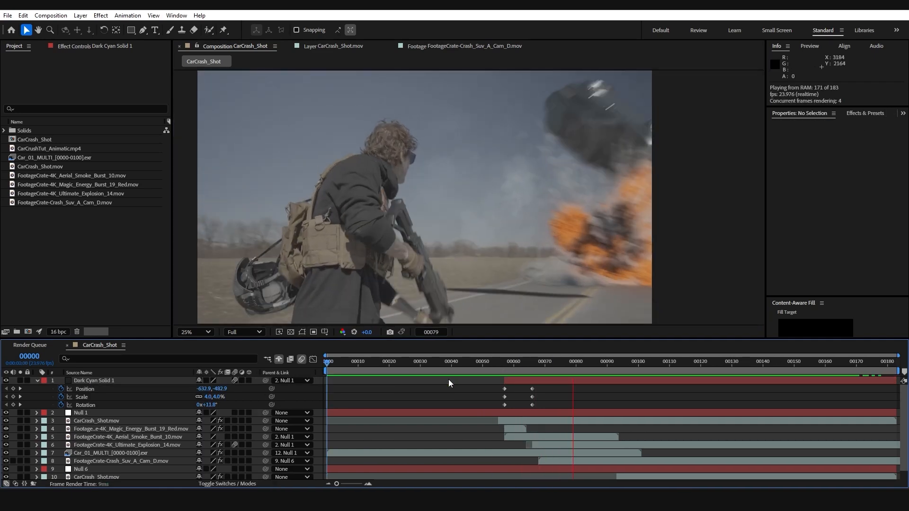
pyautogui.press('space')
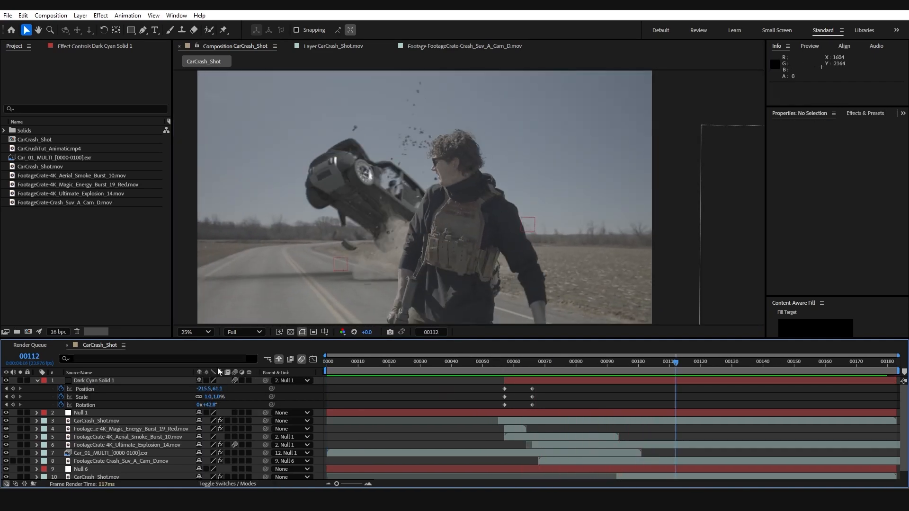
pyautogui.click(37, 380)
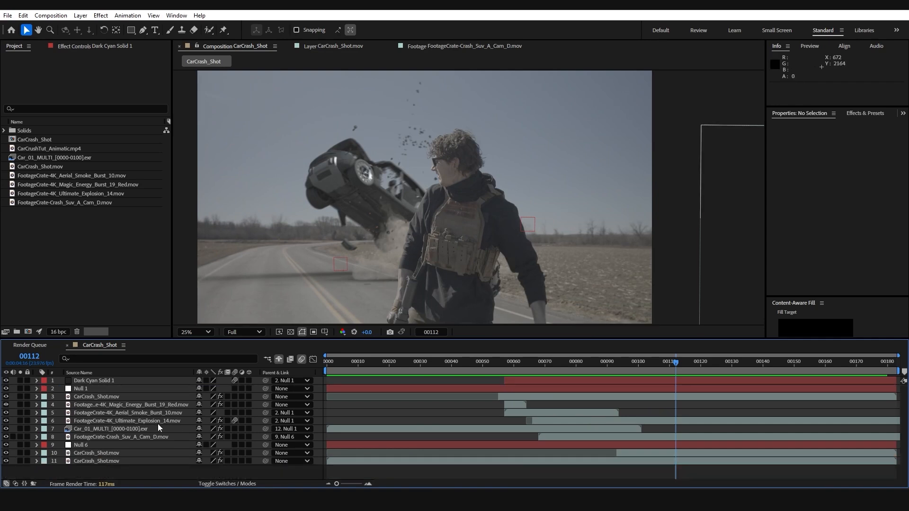
# Pre-compose all layers into a new composition named Composite, moving all attributes into it.
pyautogui.hotkey('ctrl', 'a')
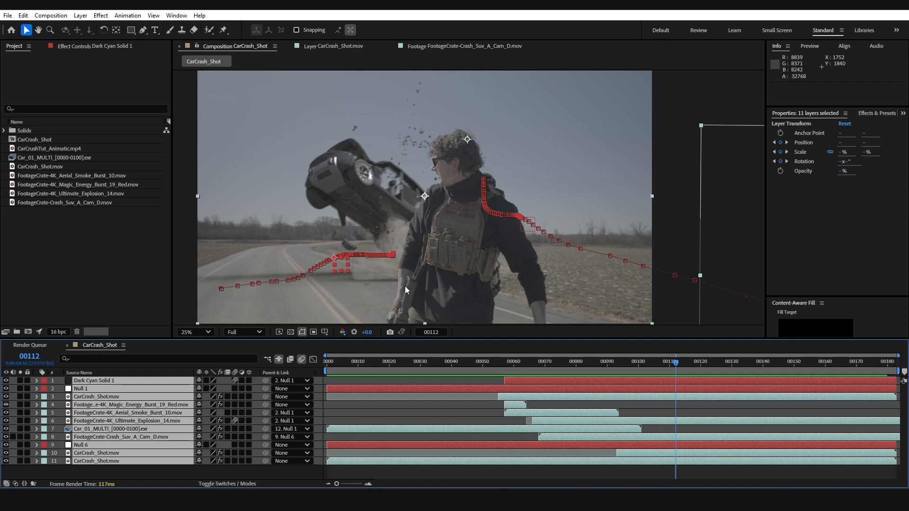
pyautogui.hotkey('ctrl', 'shift', 'c')
pyautogui.write('Composite')
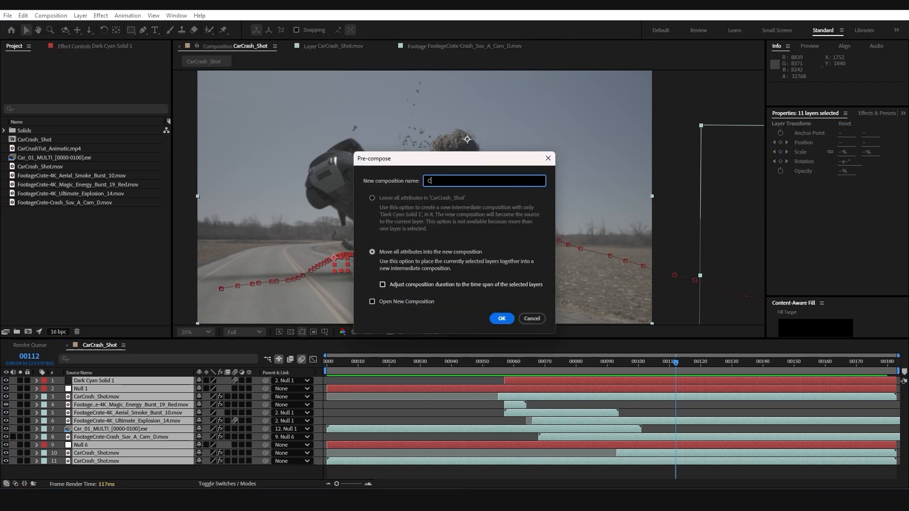
pyautogui.press('Return')
pyautogui.press(',')
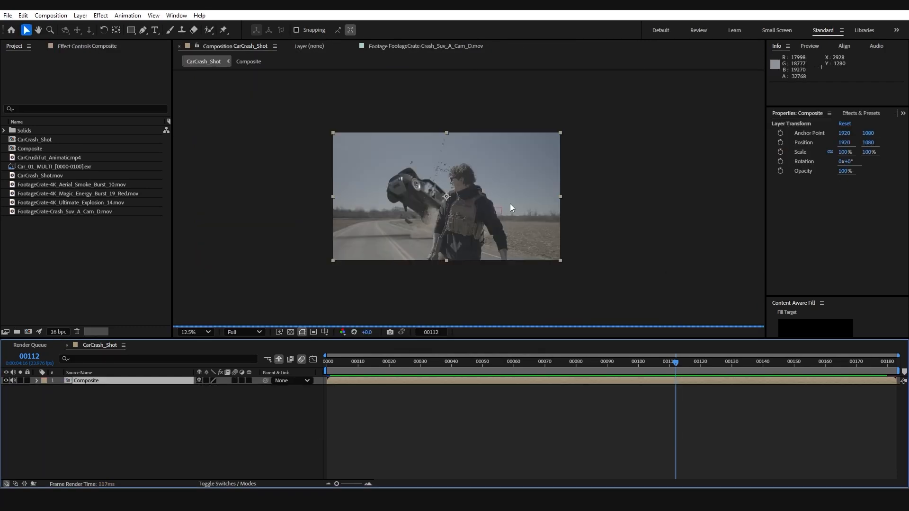
pyautogui.moveTo(502, 204); pyautogui.dragTo(529, 251)
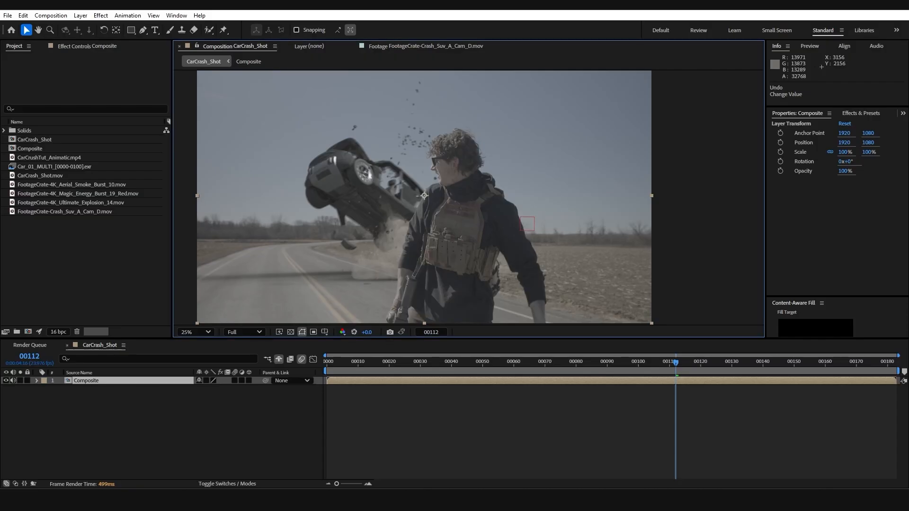
# Open the productioncrate-camera-shake.jsx script for the Composite layer and switch it from Shake to Jolt.
pyautogui.click(176, 16)
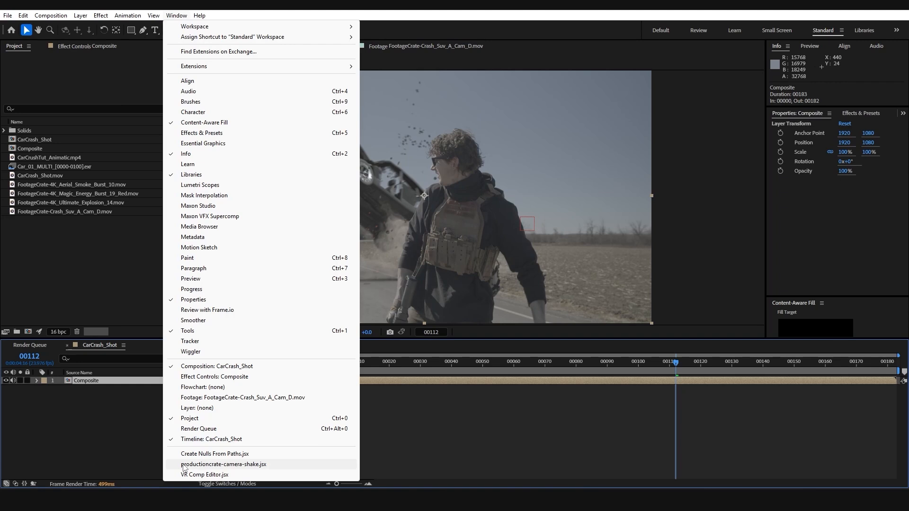
pyautogui.click(245, 466)
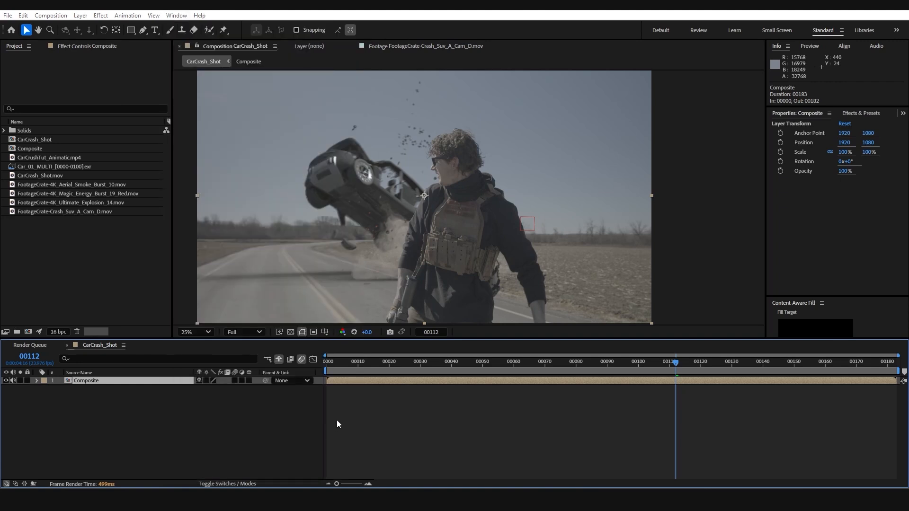
pyautogui.moveTo(410, 148); pyautogui.dragTo(150, 134)
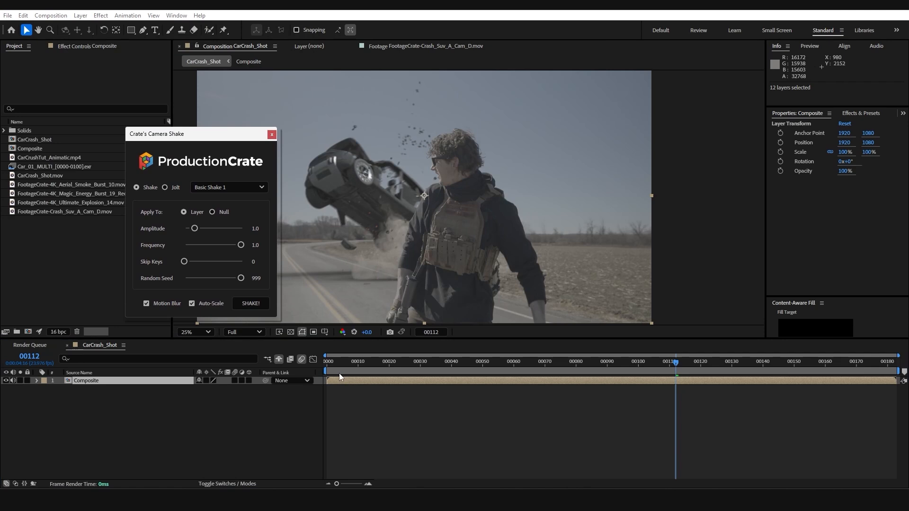
pyautogui.click(165, 188)
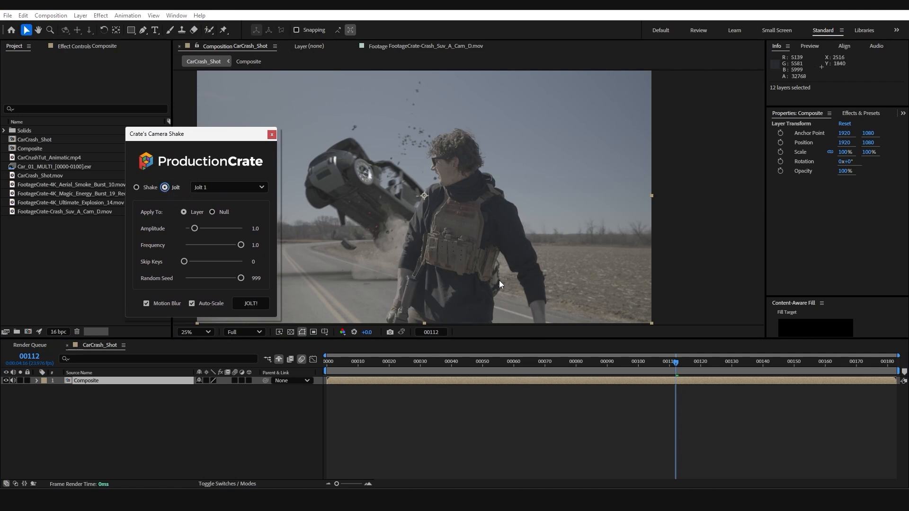
# Try a Jolt 1 camera jolt on the Composite layer at the explosion with amplitude 1.0 and frequency 1.0.
pyautogui.click(535, 362)
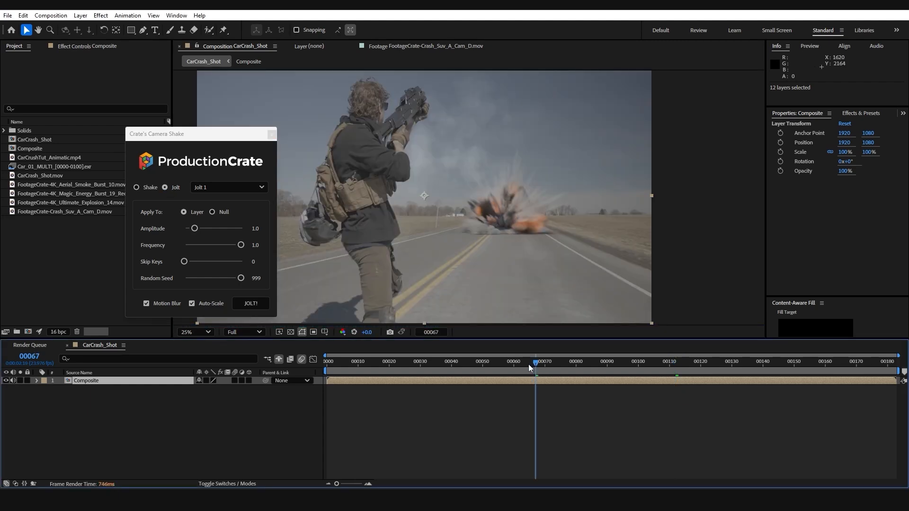
pyautogui.click(249, 305)
pyautogui.click(248, 305)
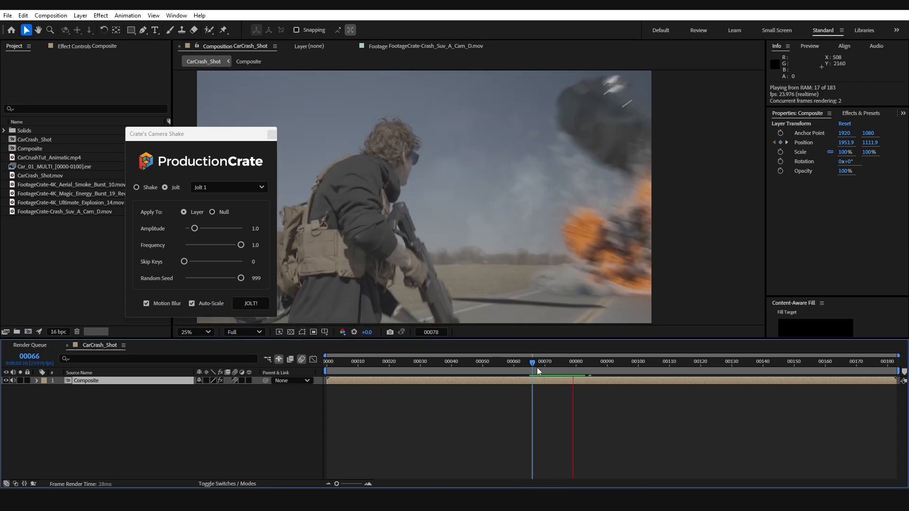
pyautogui.click(536, 367)
pyautogui.moveTo(536, 367); pyautogui.dragTo(554, 371)
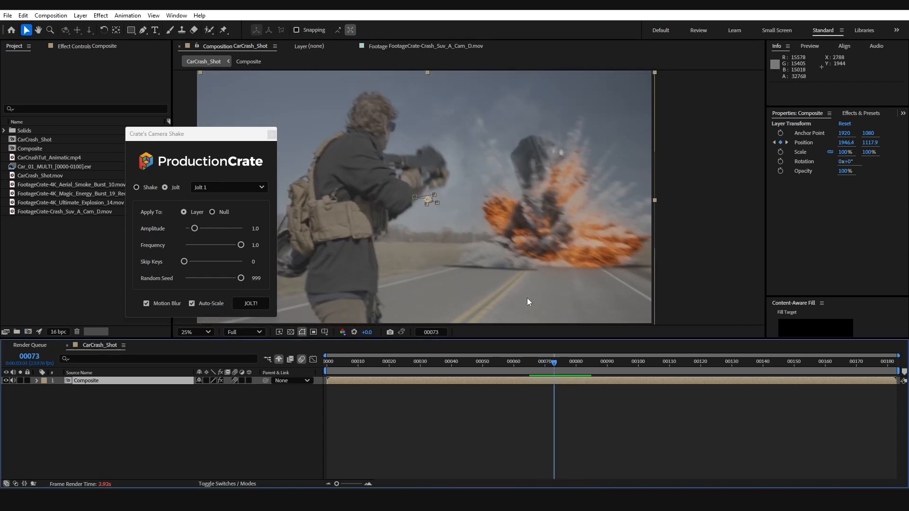
pyautogui.hotkey('ctrl', 'z')
# Apply Jolt 1 to the Composite layer at frame 66 with amplitude 1.8 and frequency 0.6.
pyautogui.press('pageup')
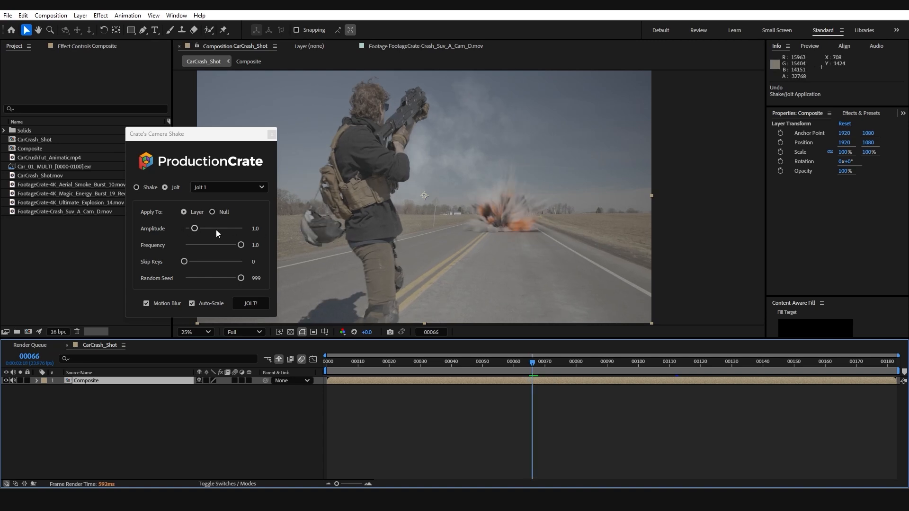
pyautogui.moveTo(194, 228); pyautogui.dragTo(208, 229)
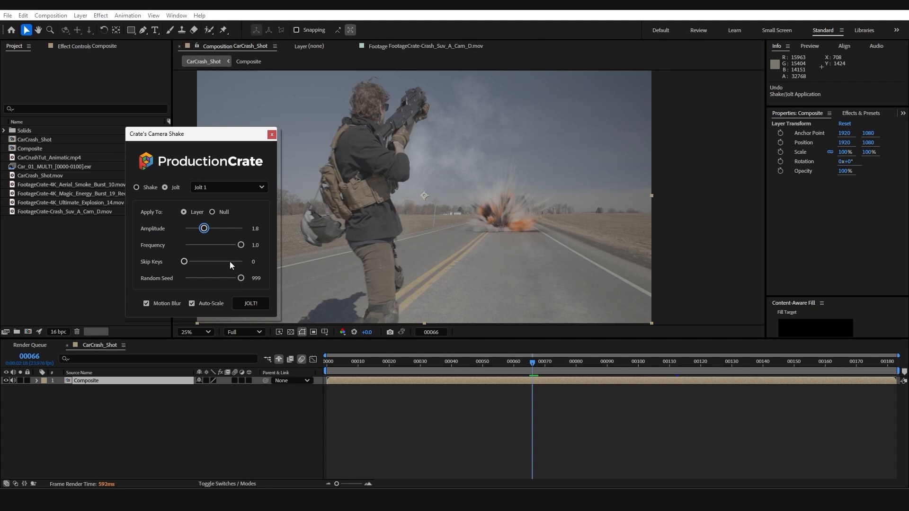
pyautogui.moveTo(241, 246); pyautogui.dragTo(223, 246)
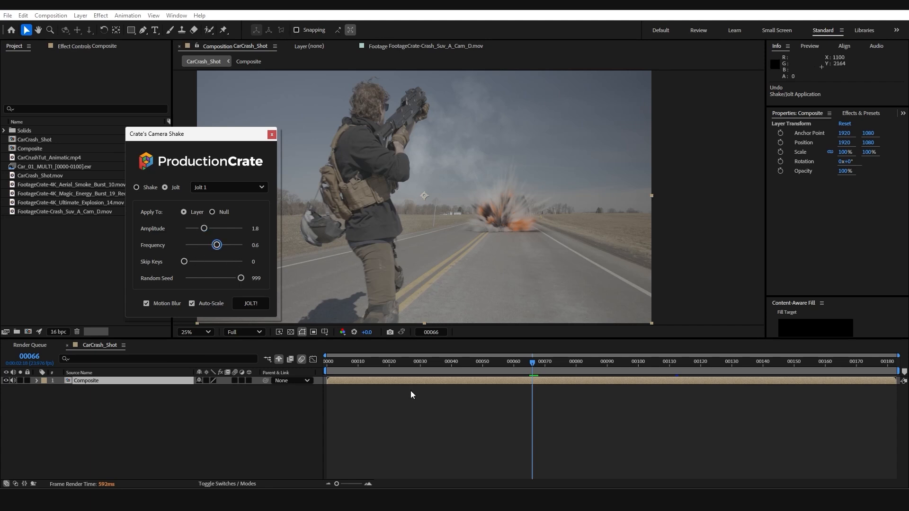
pyautogui.click(251, 303)
pyautogui.moveTo(443, 364); pyautogui.dragTo(666, 359)
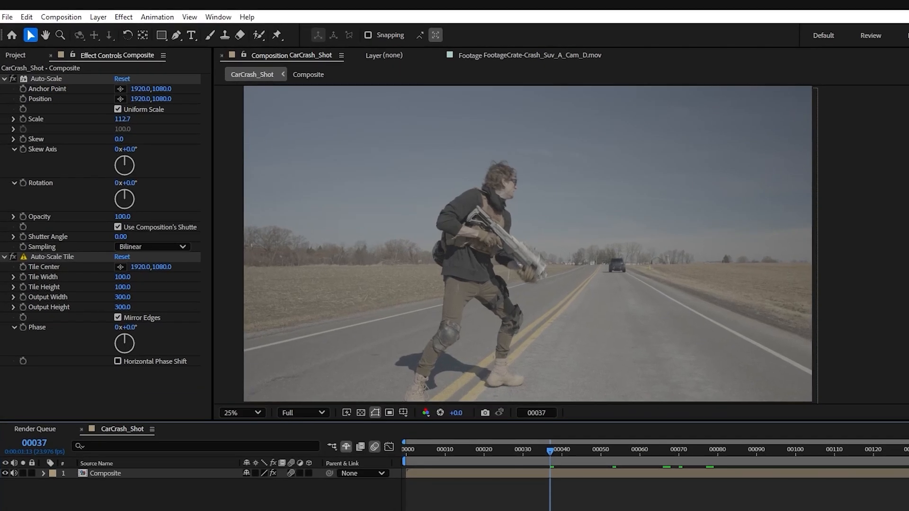
# Add an adjustment layer above Composite and apply the Lumetri Color effect to it.
pyautogui.hotkey('ctrl', 'alt', 'y')
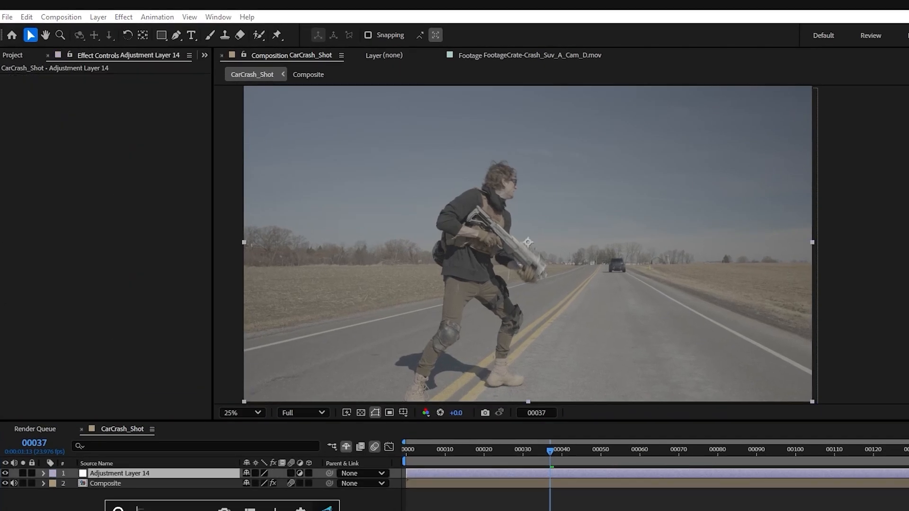
pyautogui.hotkey('ctrl', 'space')
pyautogui.write('lume')
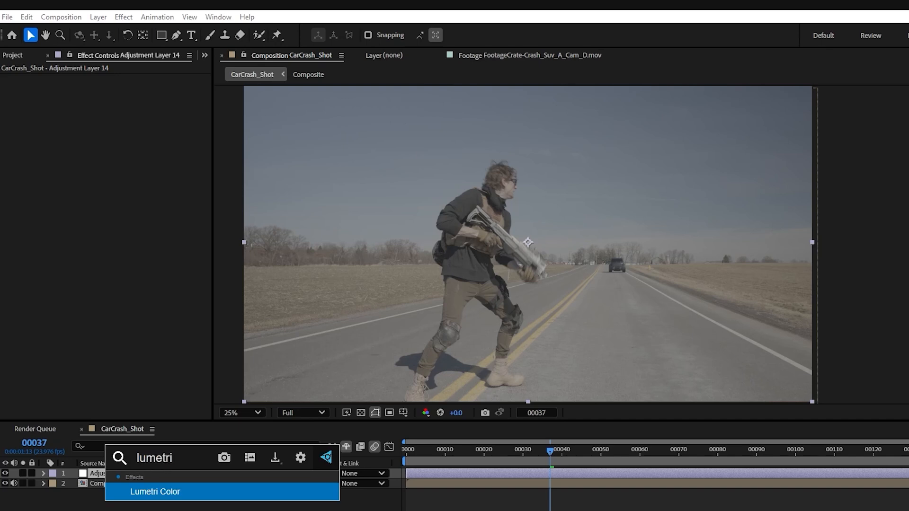
pyautogui.press('Return')
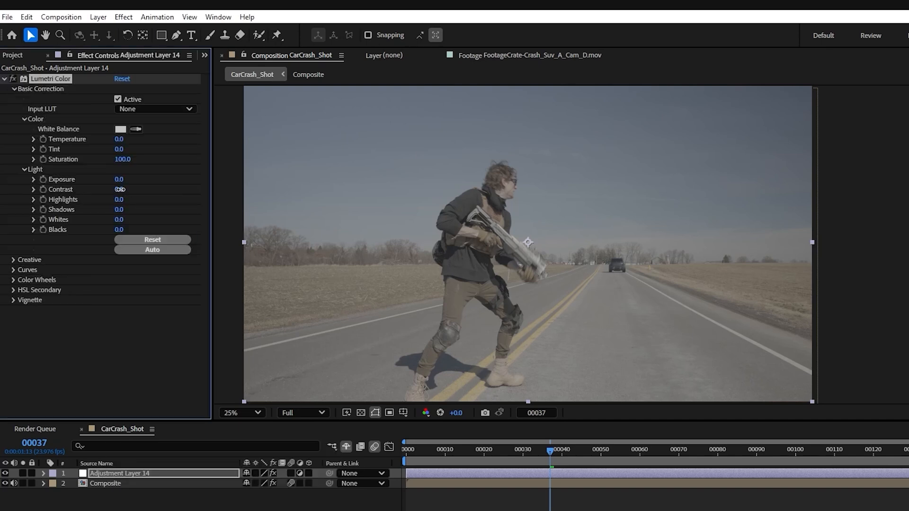
# Grade the adjustment layer in Lumetri Color with temperature 33, contrast 150, shadows -3, whites 38, blacks -87 and the SL CLEAN KODAK B look.
pyautogui.moveTo(165, 190); pyautogui.dragTo(187, 190)
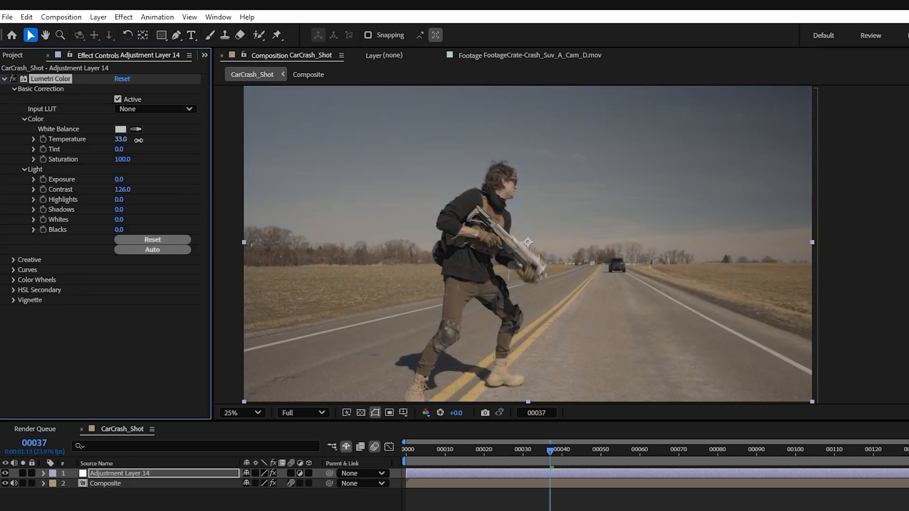
pyautogui.moveTo(119, 229); pyautogui.dragTo(77, 227)
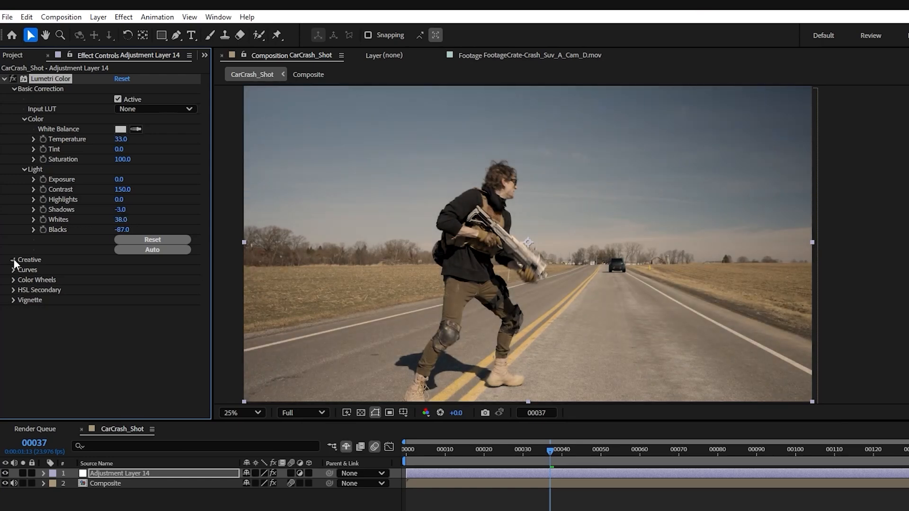
pyautogui.click(14, 260)
pyautogui.click(156, 280)
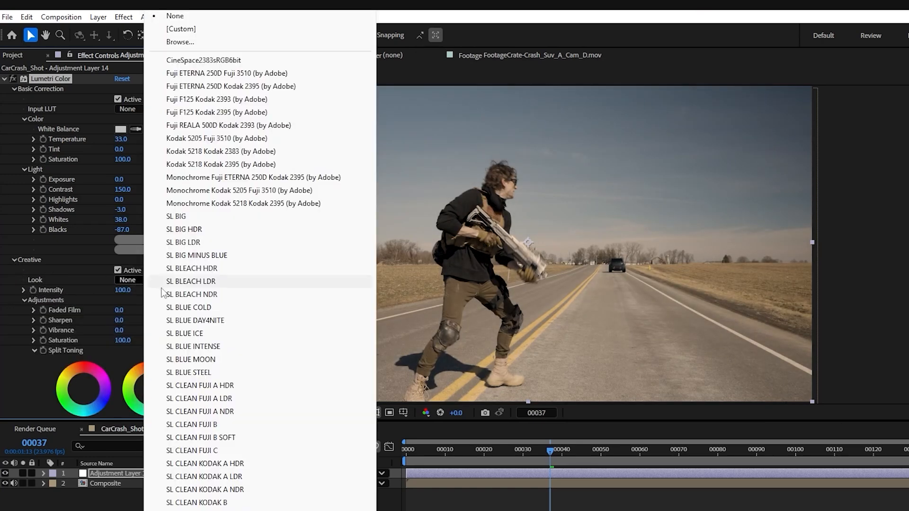
pyautogui.click(221, 504)
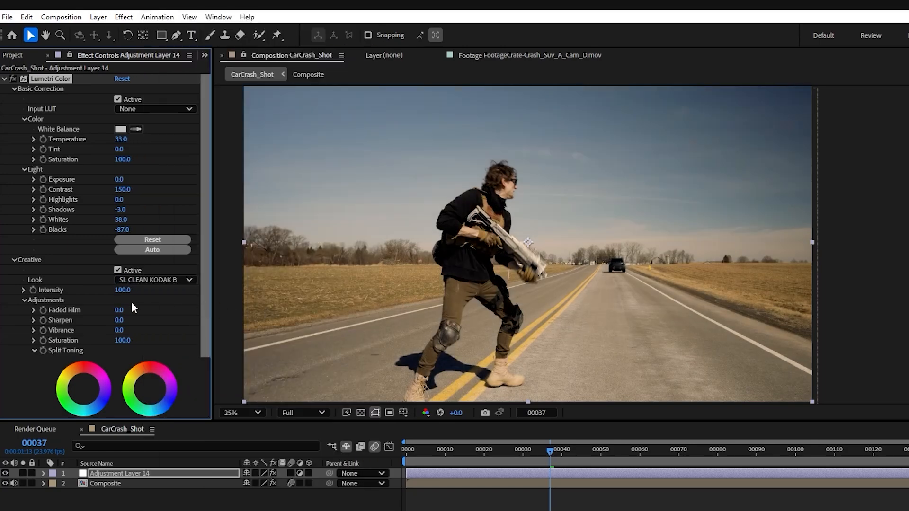
pyautogui.press('Return')
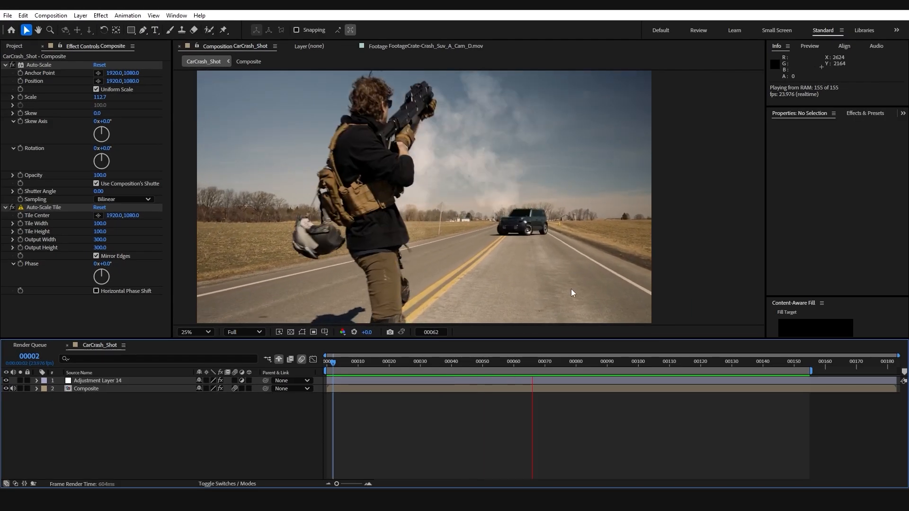
# Duplicate the Composite layer at frame 74 and apply the Keylight effect to the upper copy.
pyautogui.moveTo(471, 370); pyautogui.dragTo(557, 374)
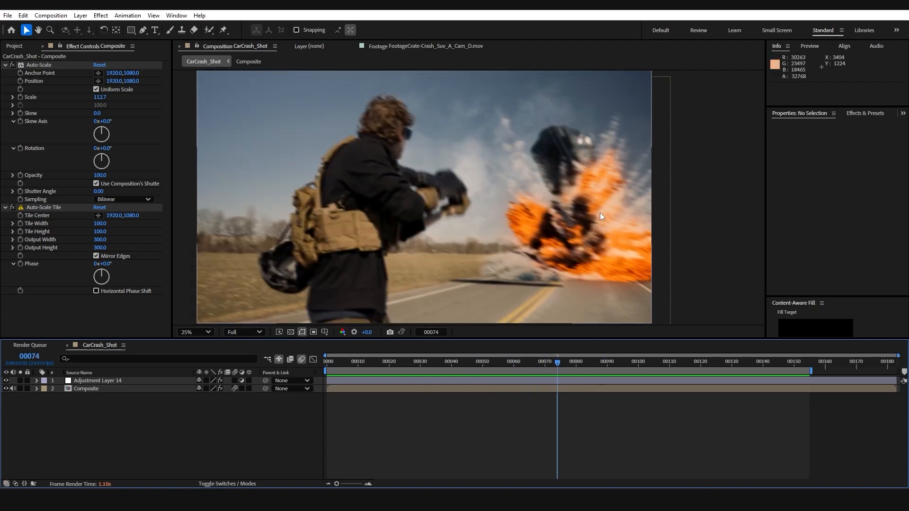
pyautogui.click(113, 388)
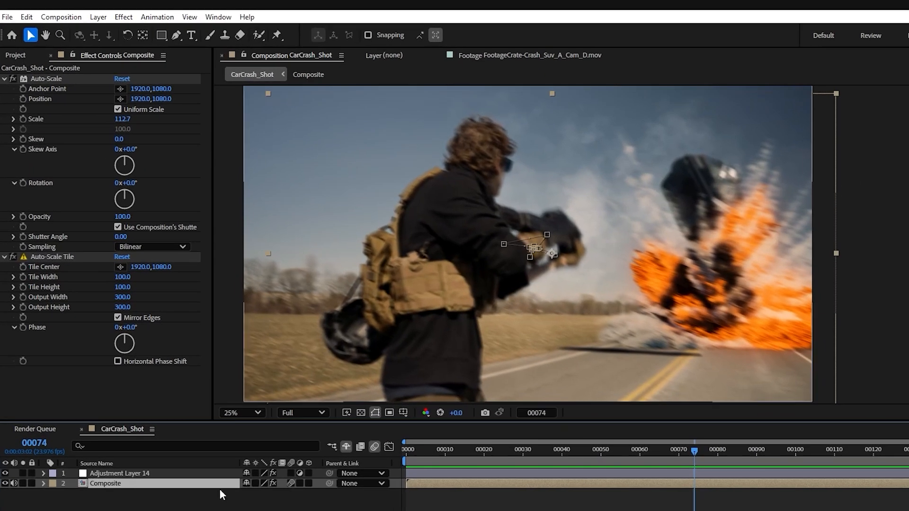
pyautogui.hotkey('ctrl', 'd')
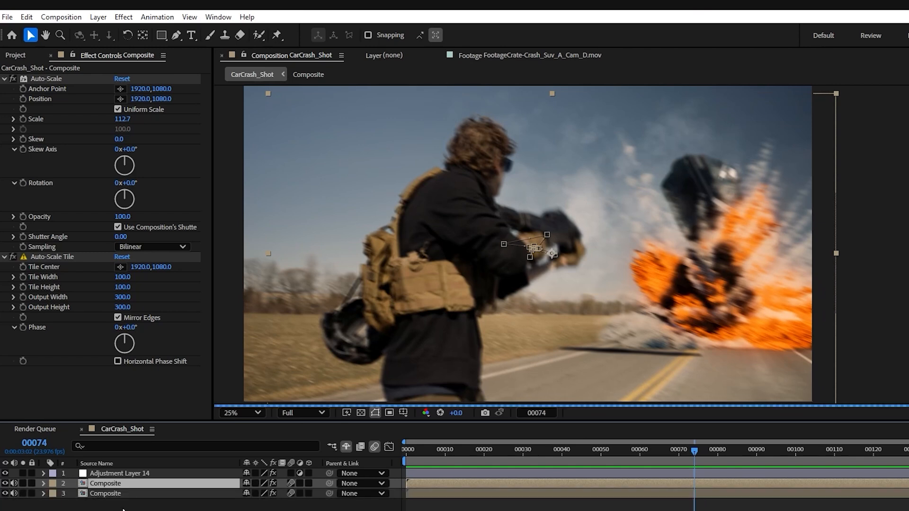
pyautogui.hotkey('ctrl', 'space')
pyautogui.write('keylight')
pyautogui.press('Return')
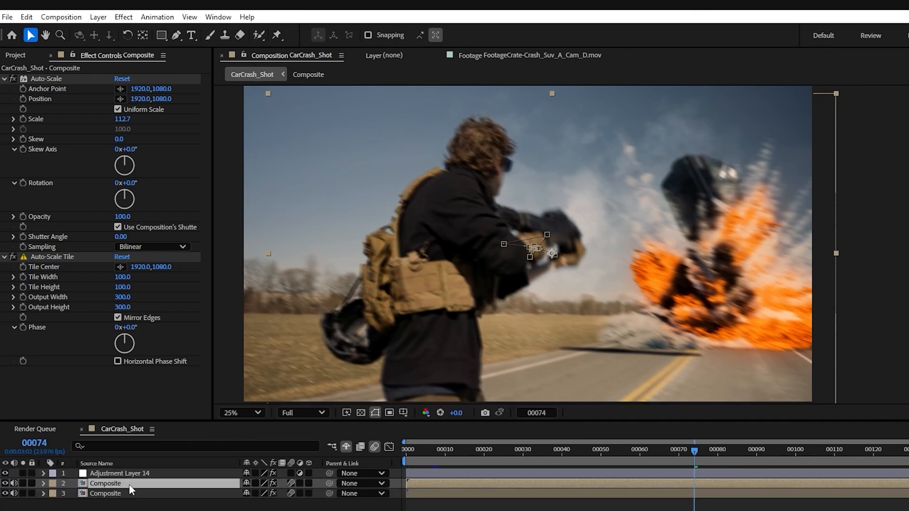
# Hide the adjustment layer, sample the explosion's orange as Keylight's screen colour and display the Combined Matte.
pyautogui.click(5, 474)
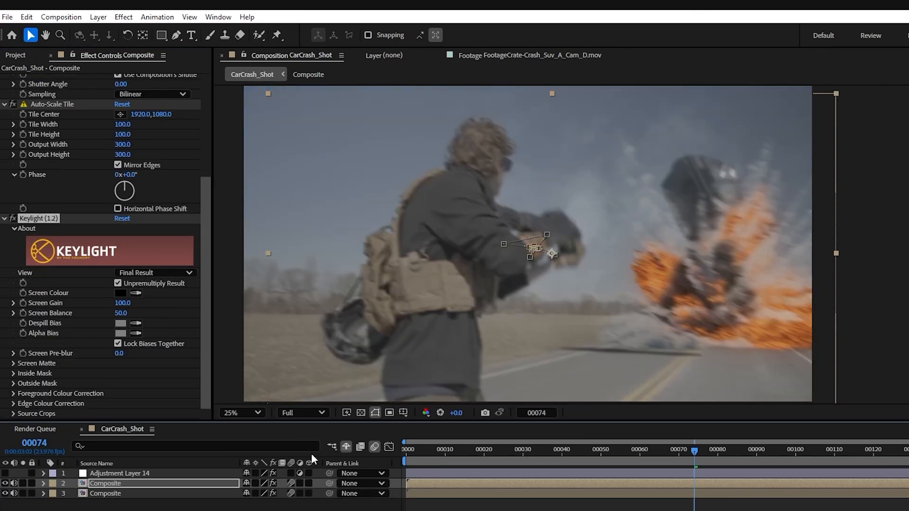
pyautogui.click(136, 293)
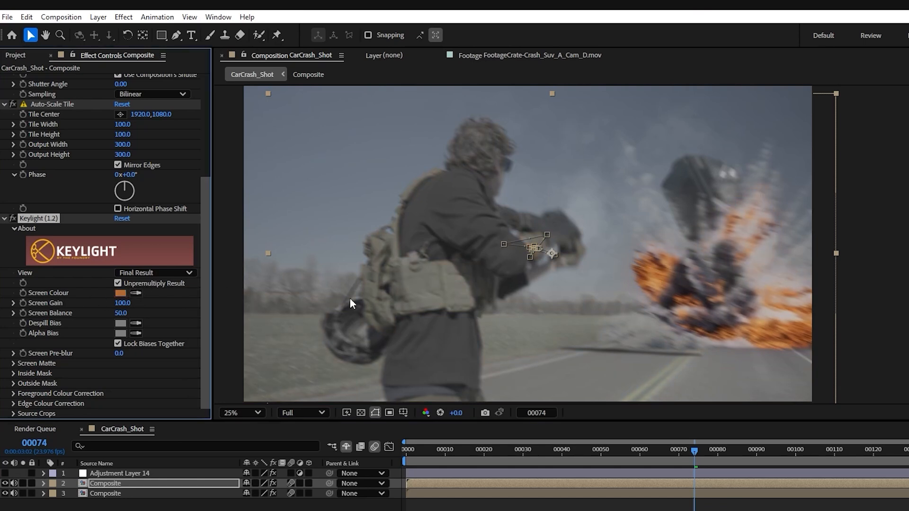
pyautogui.click(144, 273)
pyautogui.click(184, 377)
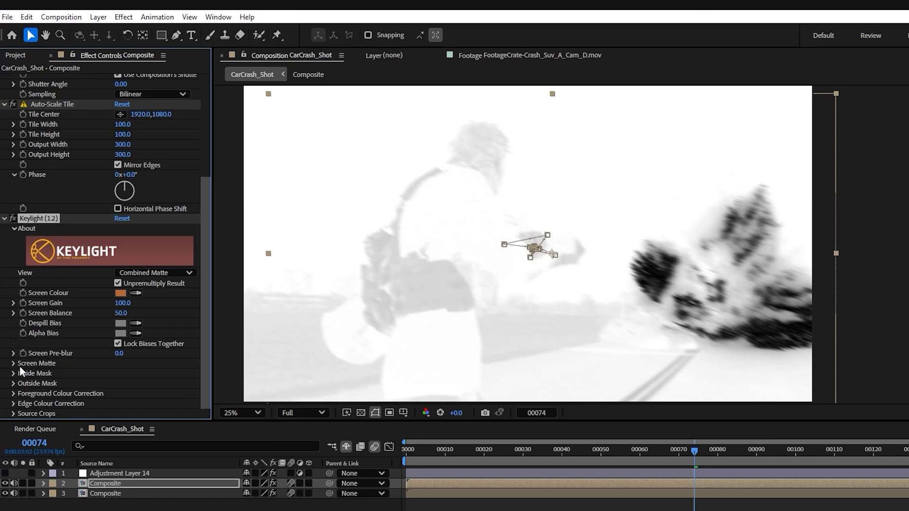
# Set Clip White to 84 in Keylight's Screen Matte settings to clean up the explosion matte.
pyautogui.click(19, 364)
pyautogui.scroll(-2, 41, 366)
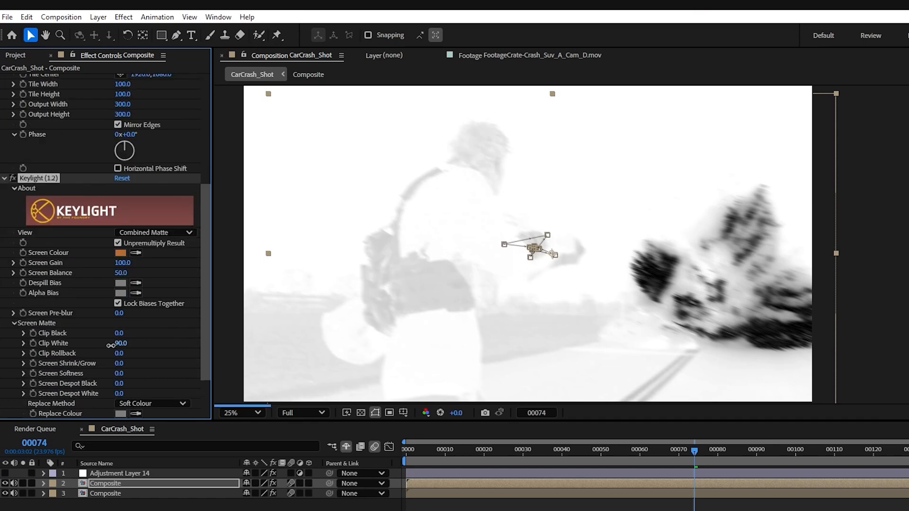
pyautogui.moveTo(111, 346); pyautogui.dragTo(108, 346)
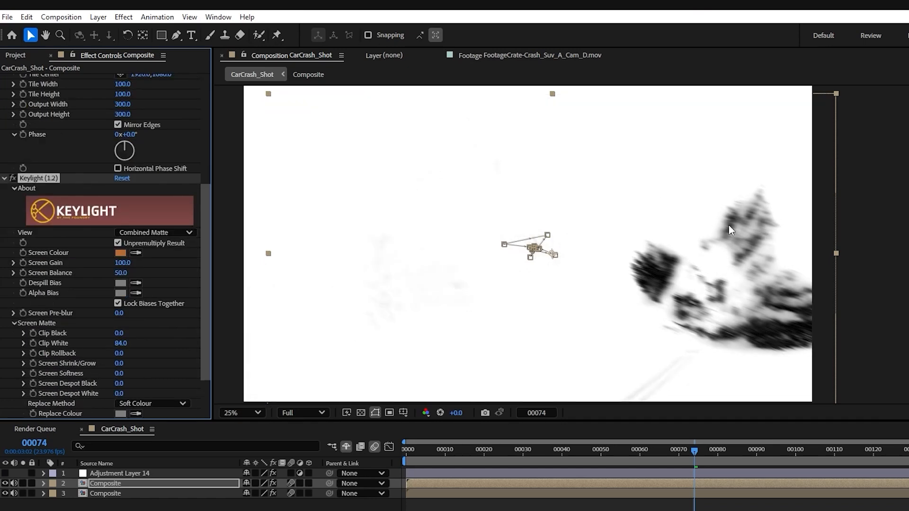
# Apply the Invert effect to the keyed Composite copy so the fire becomes the bright area.
pyautogui.hotkey('ctrl', 'space')
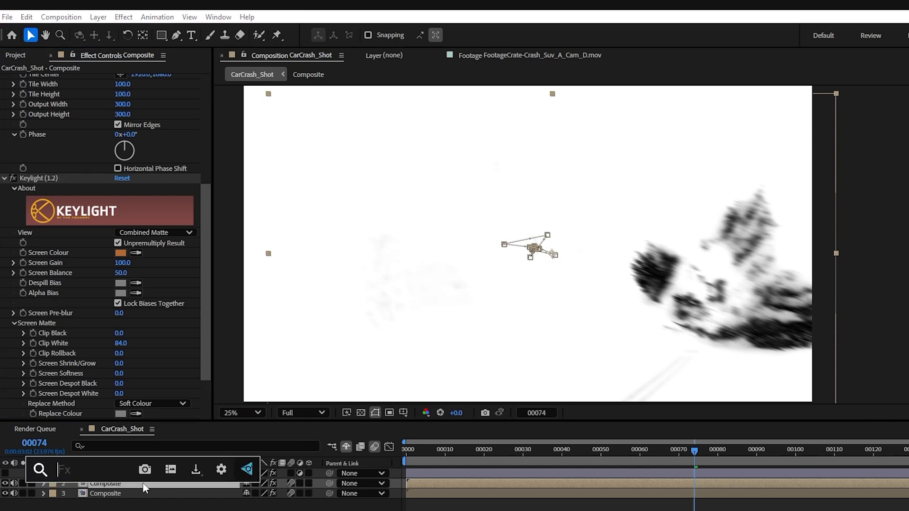
pyautogui.write('inve')
pyautogui.press('Return')
pyautogui.click(143, 483)
# Show the layer modes and apply the Crates Easy Glow effect to the keyed Composite copy.
pyautogui.press('F4')
pyautogui.hotkey('ctrl', 'space')
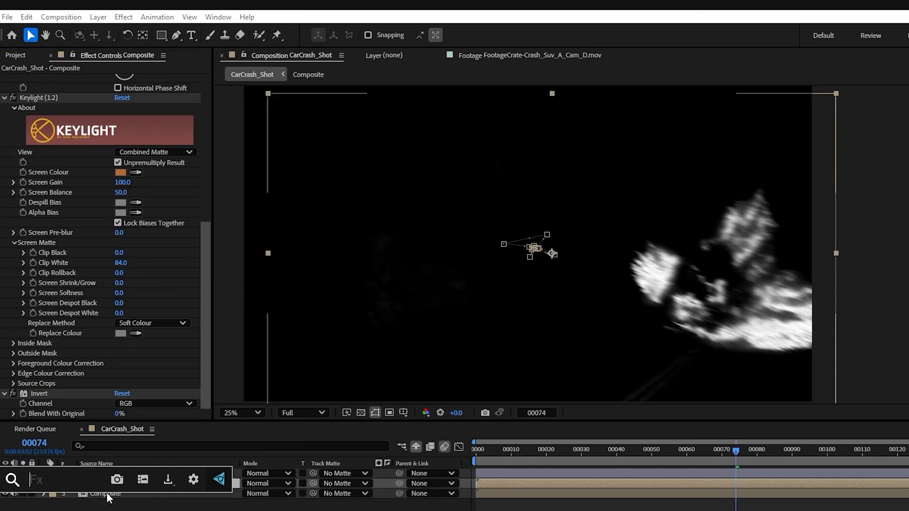
pyautogui.write('easy')
pyautogui.click(107, 492)
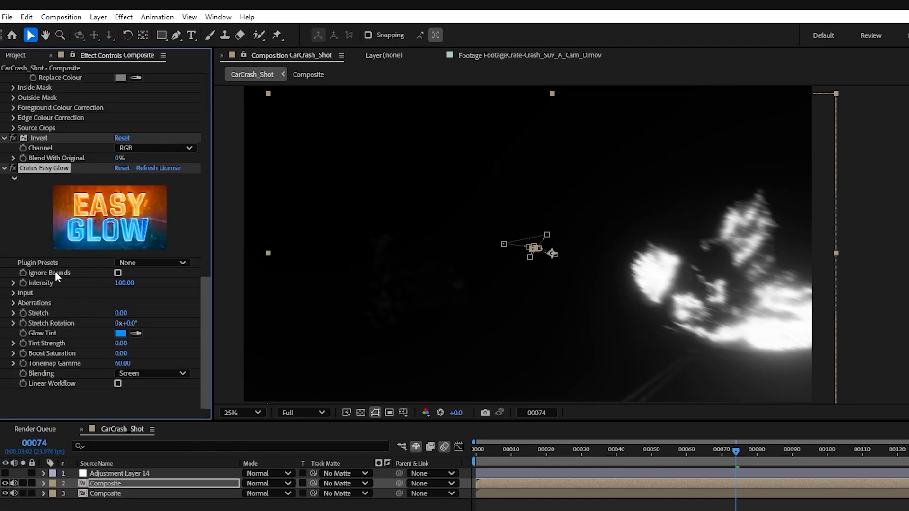
# Choose the Sunset preset for Easy Glow and set the keyed Composite copy's blending mode to Screen.
pyautogui.click(171, 263)
pyautogui.click(160, 305)
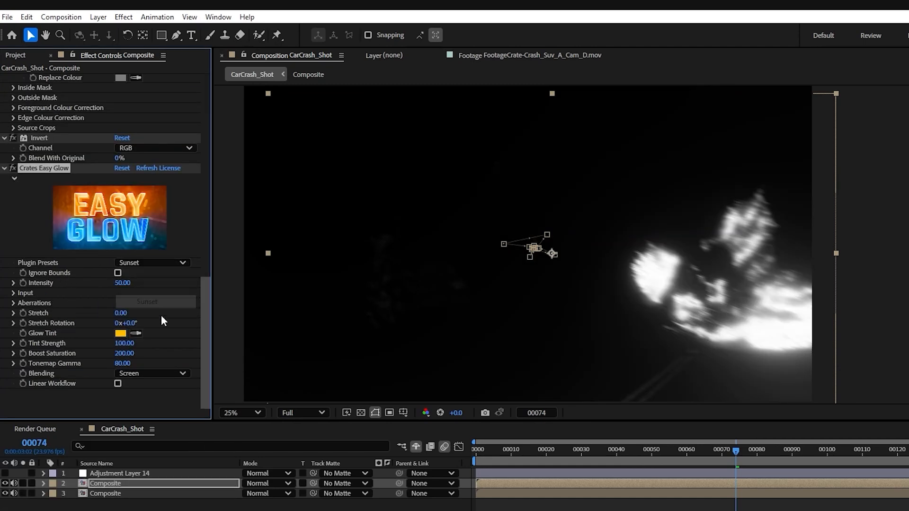
pyautogui.click(263, 484)
pyautogui.click(304, 235)
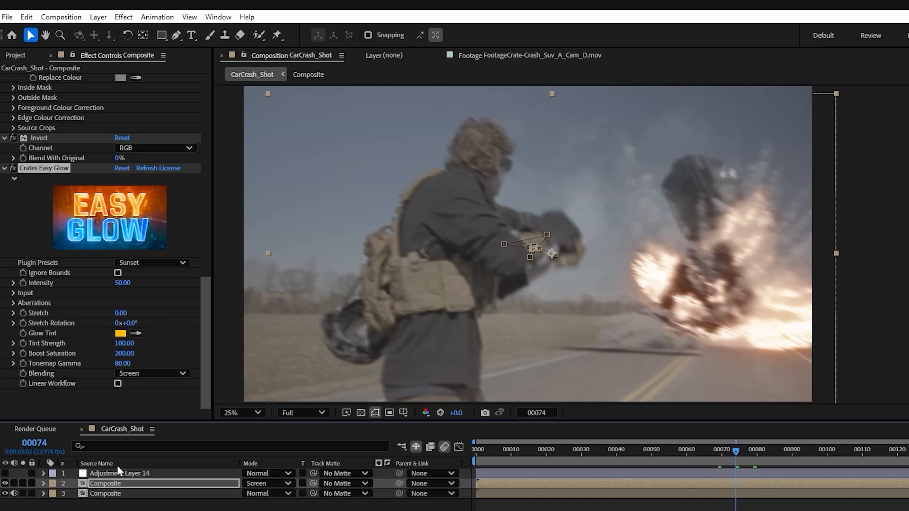
# Compare the explosion with and without the glow layer, and play back the graded shot.
pyautogui.click(5, 484)
pyautogui.click(6, 485)
pyautogui.click(5, 485)
pyautogui.click(6, 485)
pyautogui.press('space')
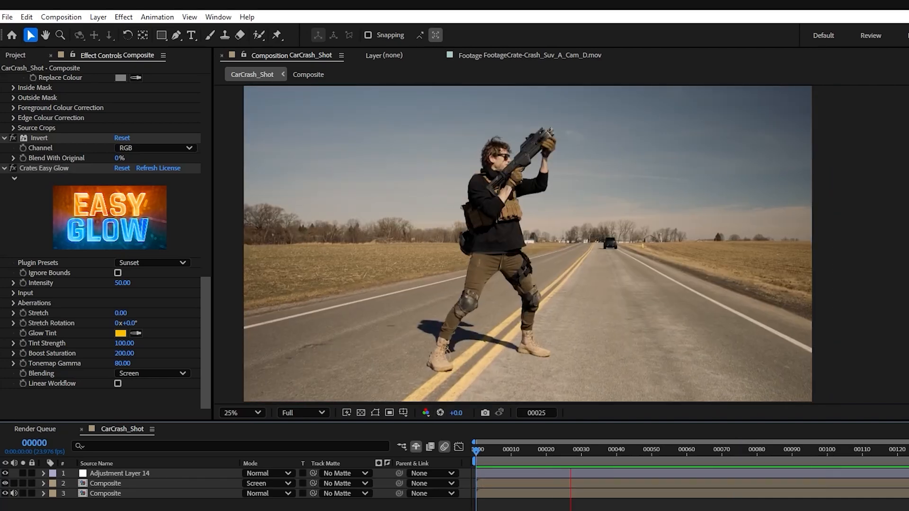